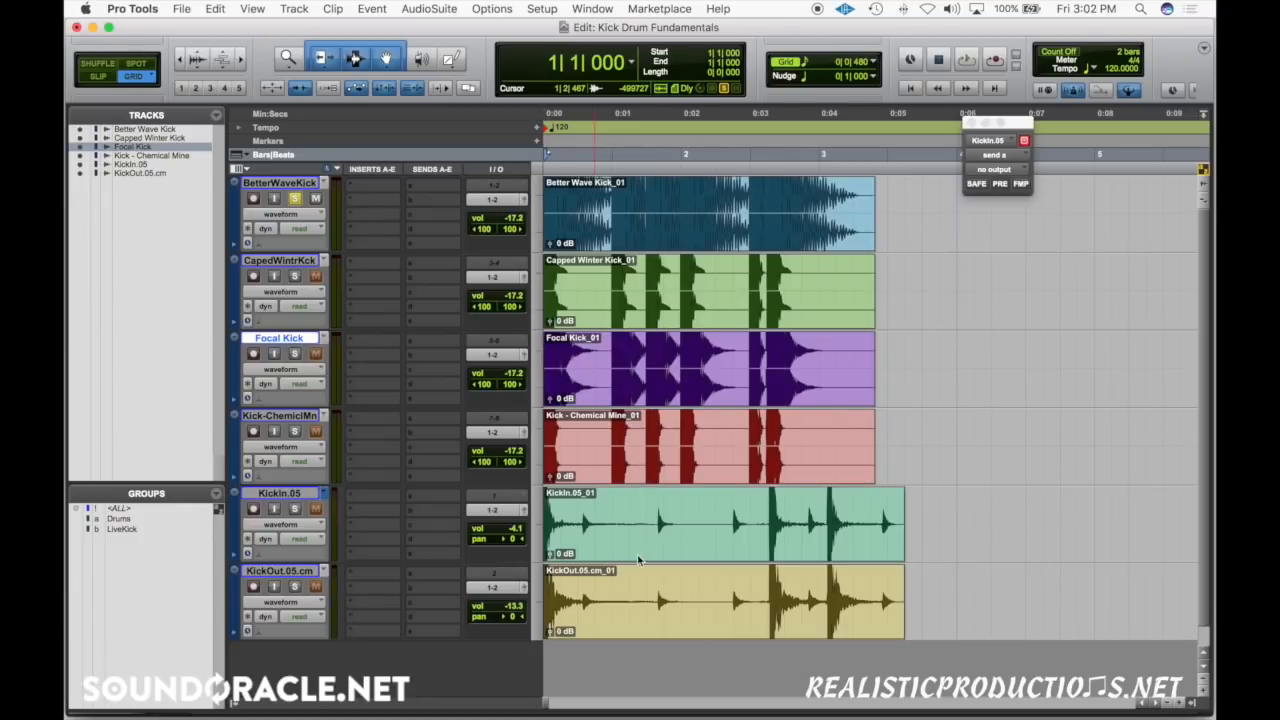
Insert FabFilter Pro-Q 2 in the first insert slot of all six kick tracks, and close its window.
{"action": "left_click", "coordinate": [585, 527]}
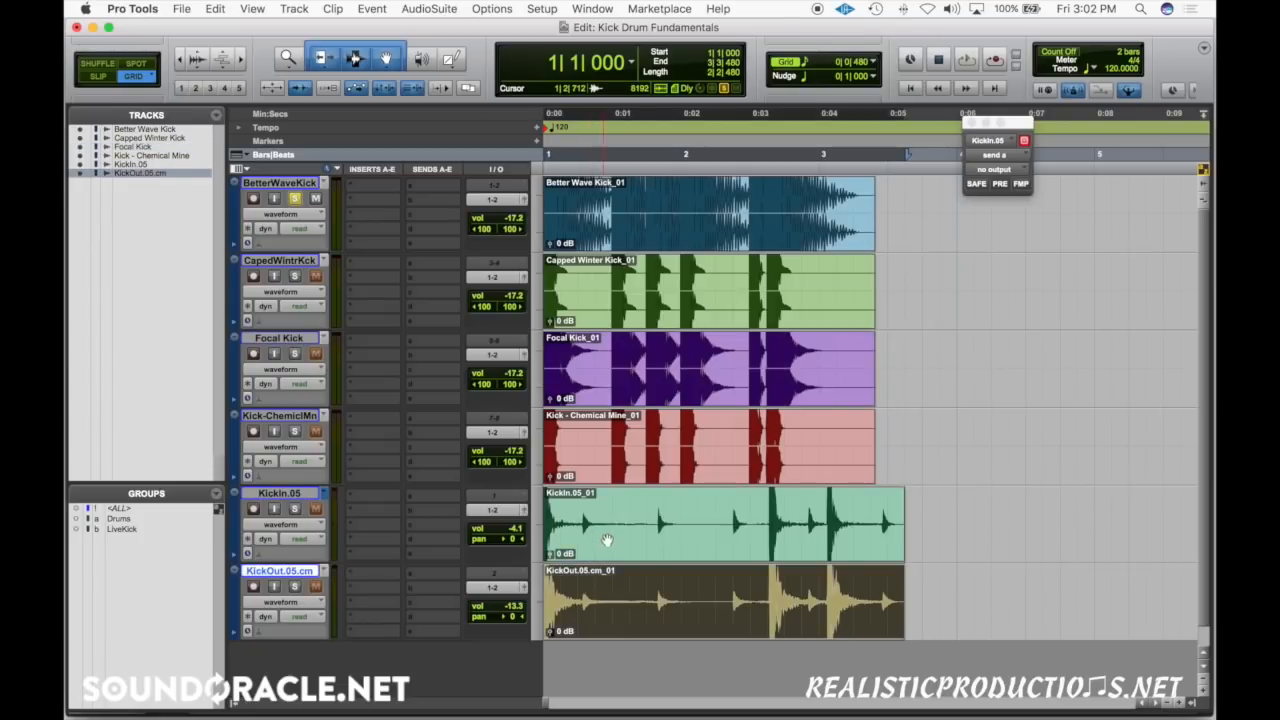
{"action": "left_click", "coordinate": [315, 192]}
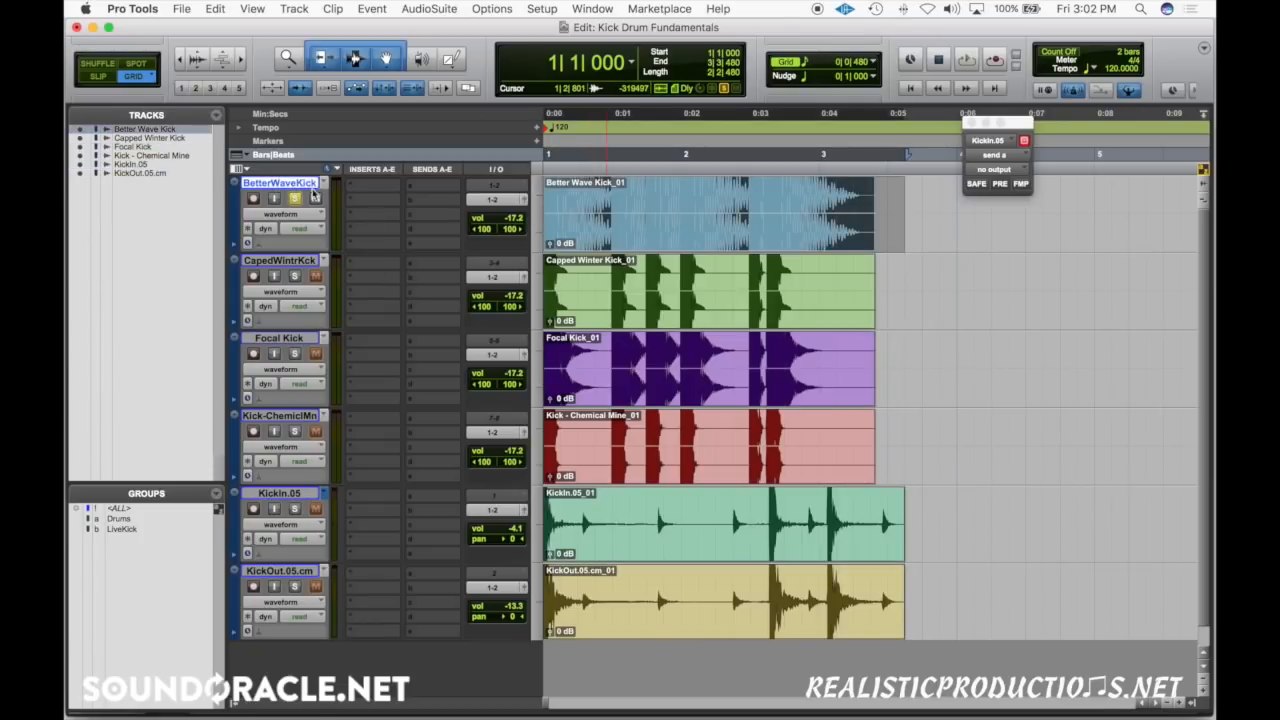
{"action": "left_click", "coordinate": [365, 188]}
{"action": "left_click", "coordinate": [382, 219]}
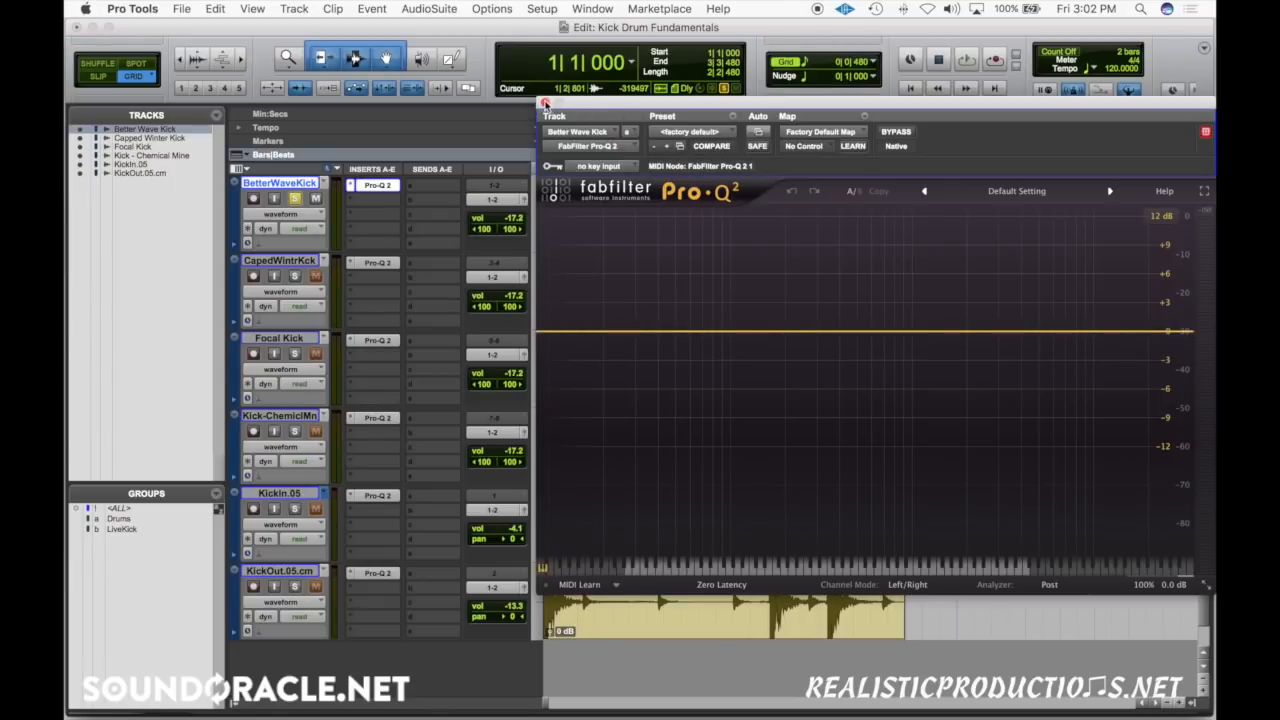
{"action": "left_click", "coordinate": [545, 103]}
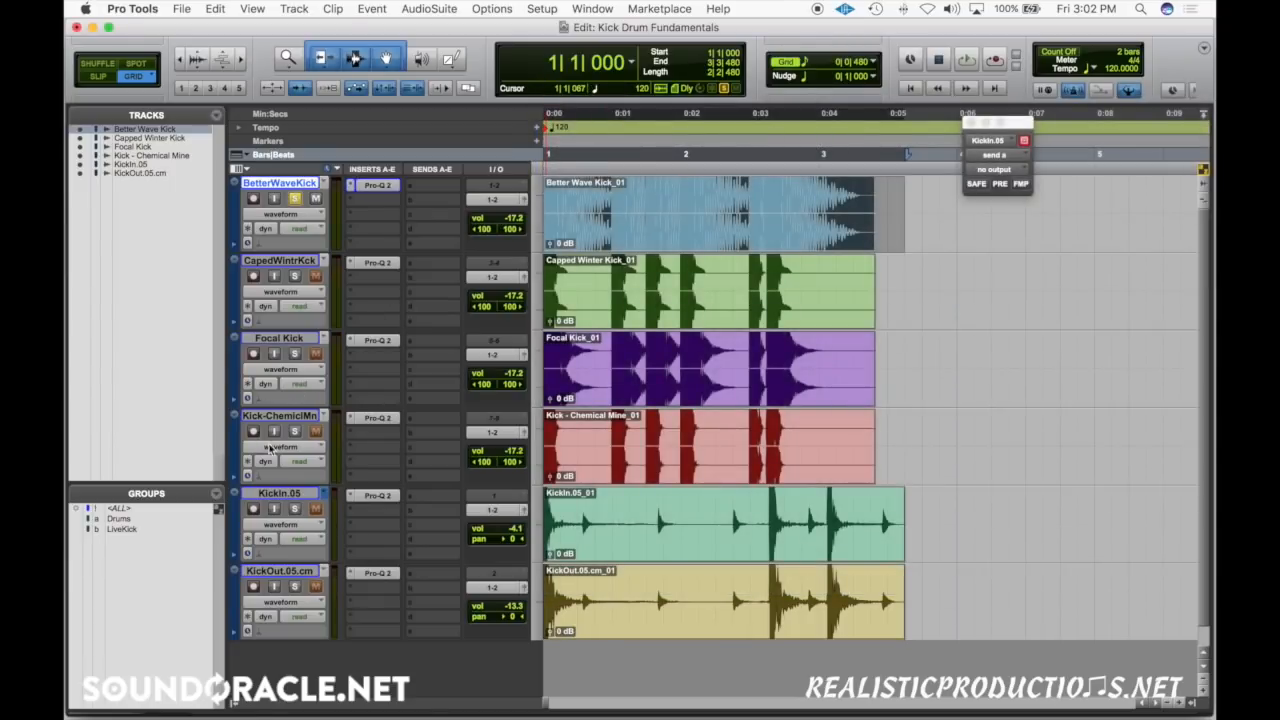
Move the Kick - Chemical Mine track above the other tracks and make it the only soloed track.
{"action": "left_click_drag", "start_coordinate": [279, 415], "coordinate": [305, 280]}
{"action": "left_click", "coordinate": [298, 277]}
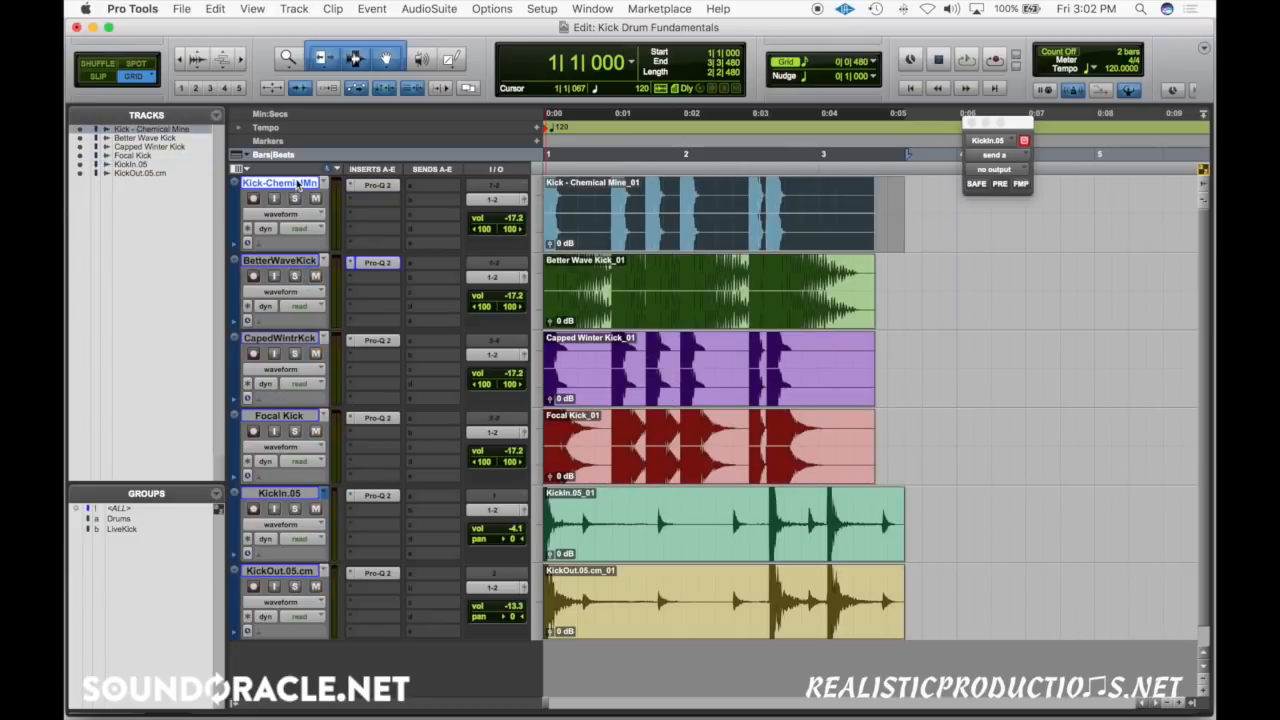
{"action": "left_click", "coordinate": [295, 199]}
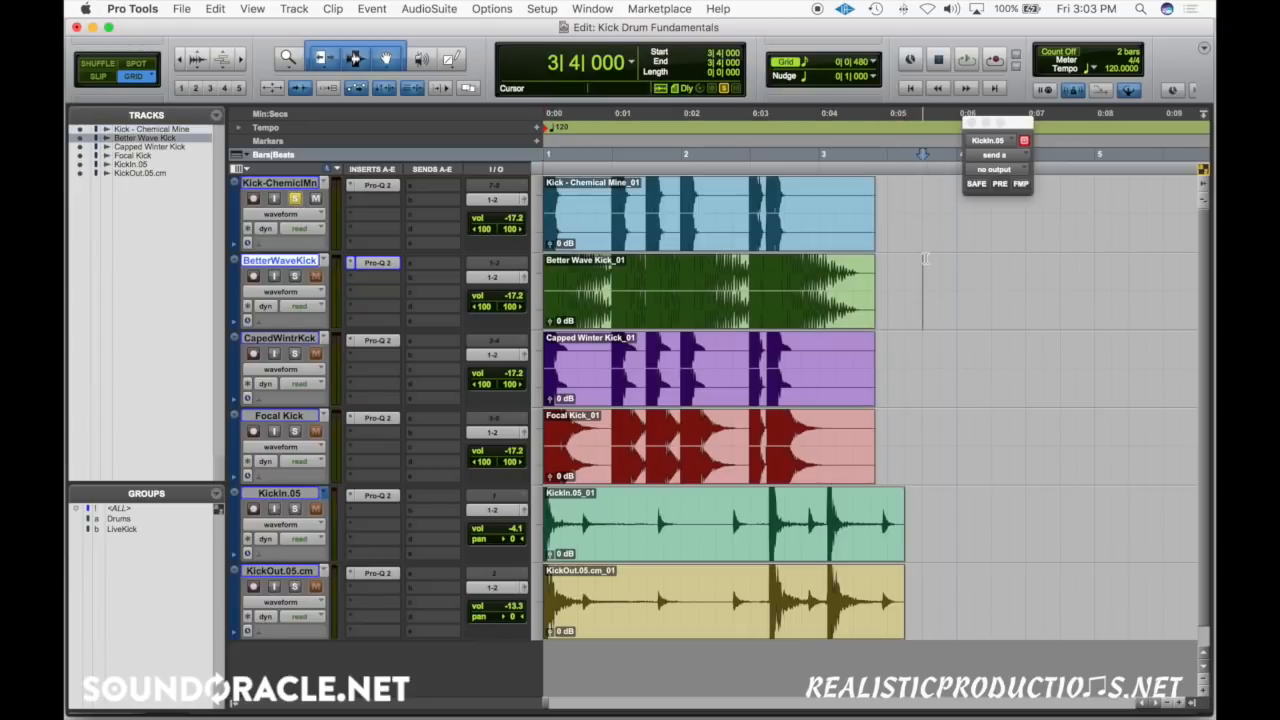
Select the Kick - Chemical Mine clip and open that track's Pro-Q 2, moving the plug-in window clear of the screen edge.
{"action": "left_click", "coordinate": [757, 232]}
{"action": "key", "text": "semicolon"}
{"action": "key", "text": "semicolon"}
{"action": "key", "text": "semicolon"}
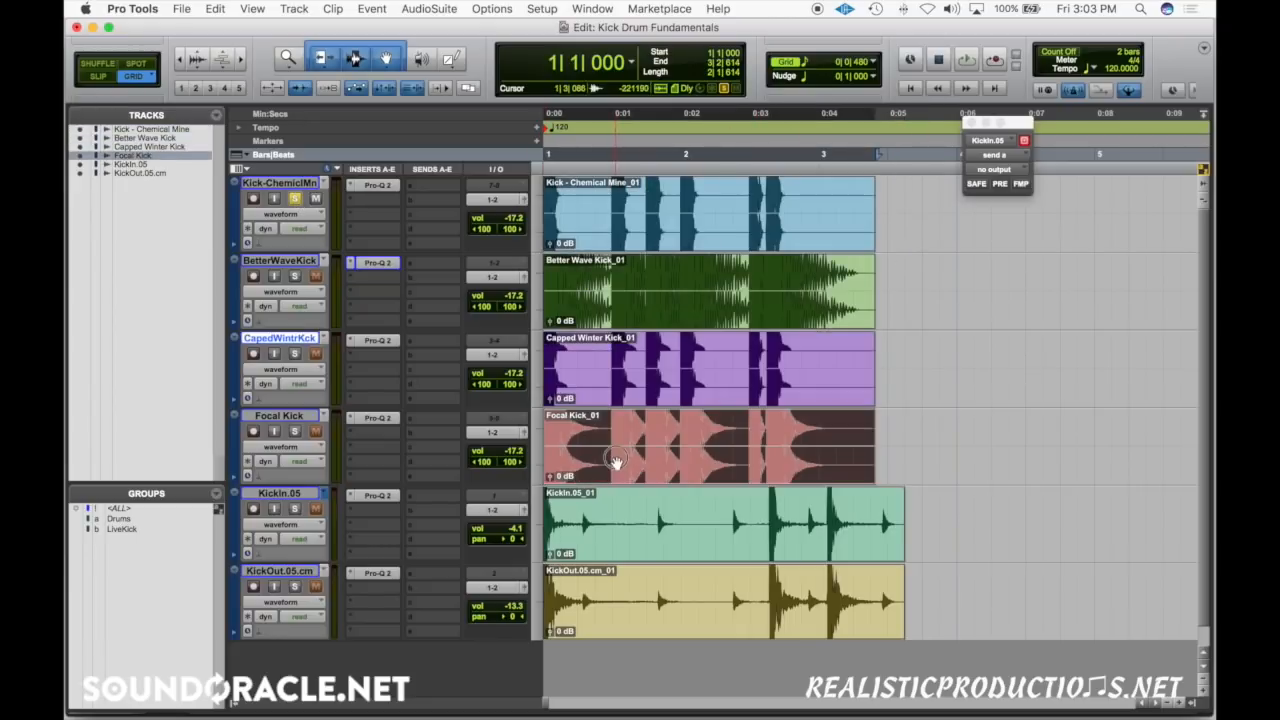
{"action": "key", "text": "semicolon"}
{"action": "left_click", "coordinate": [649, 237]}
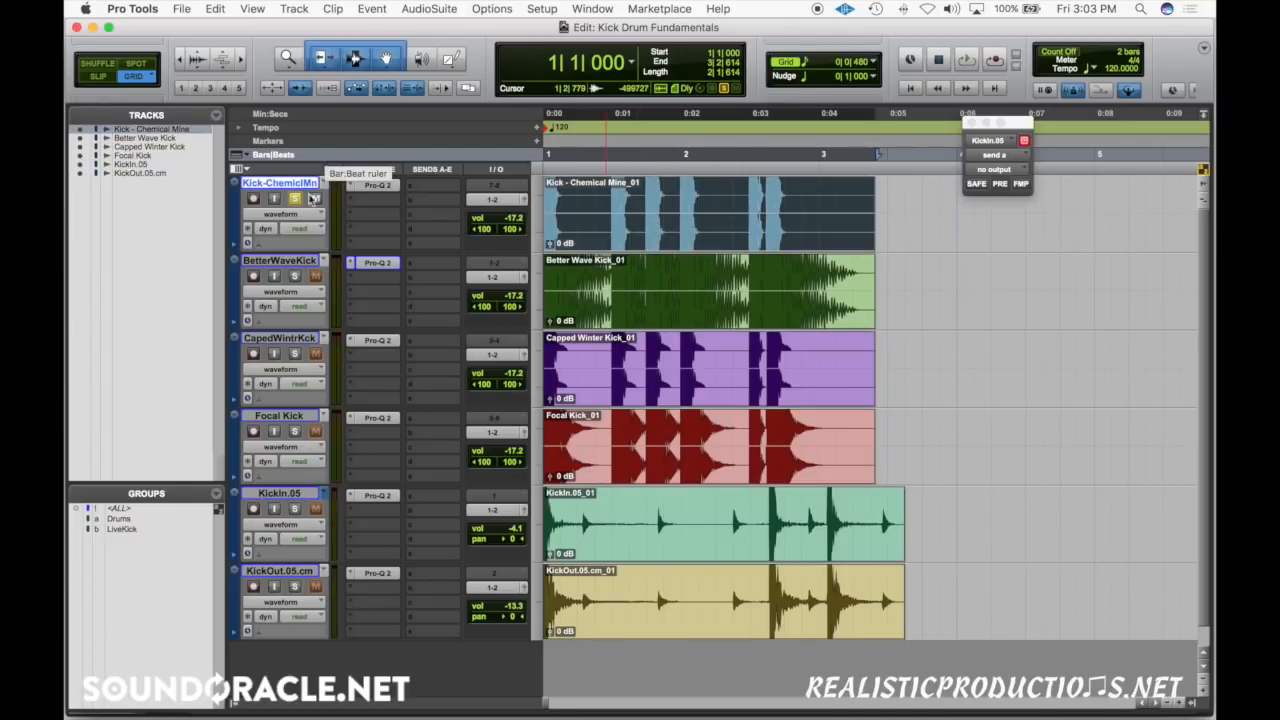
{"action": "left_click", "coordinate": [377, 185]}
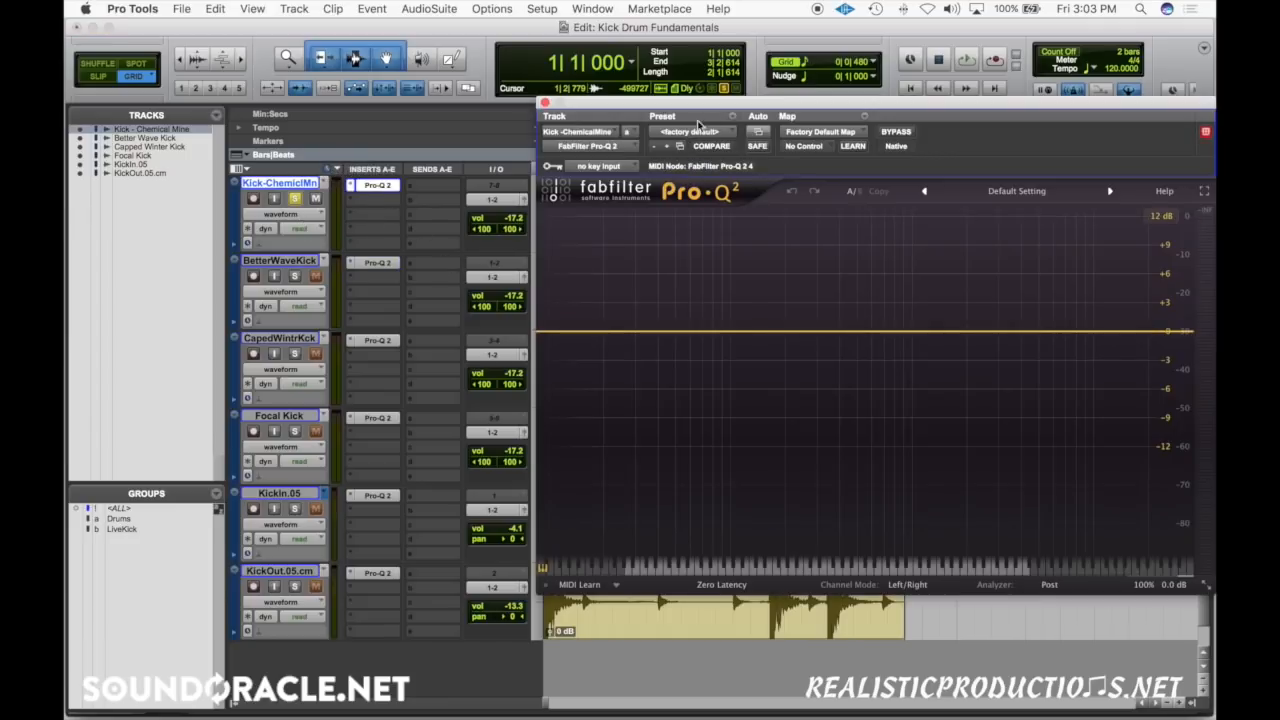
{"action": "left_click_drag", "start_coordinate": [715, 109], "coordinate": [548, 103]}
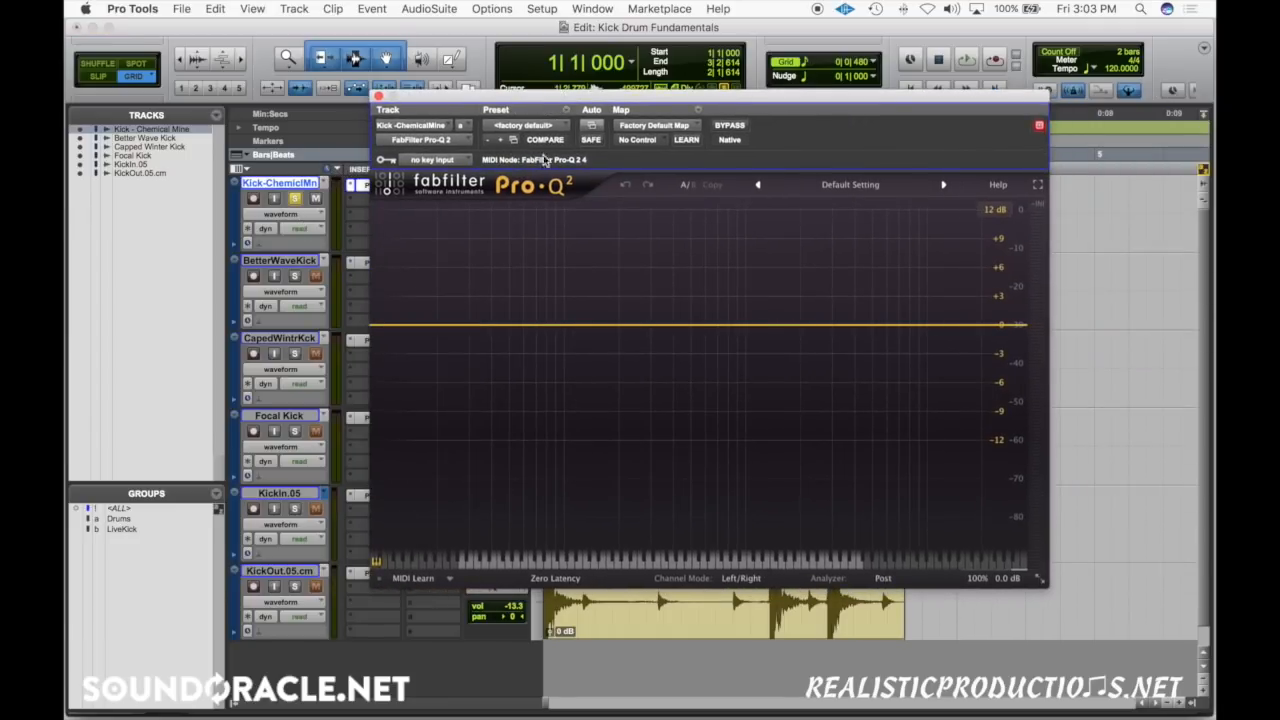
Add a narrow bell band with a Q of about 11 and sweep it through the lows between about 50 and 126 Hz.
{"action": "left_click", "coordinate": [506, 323]}
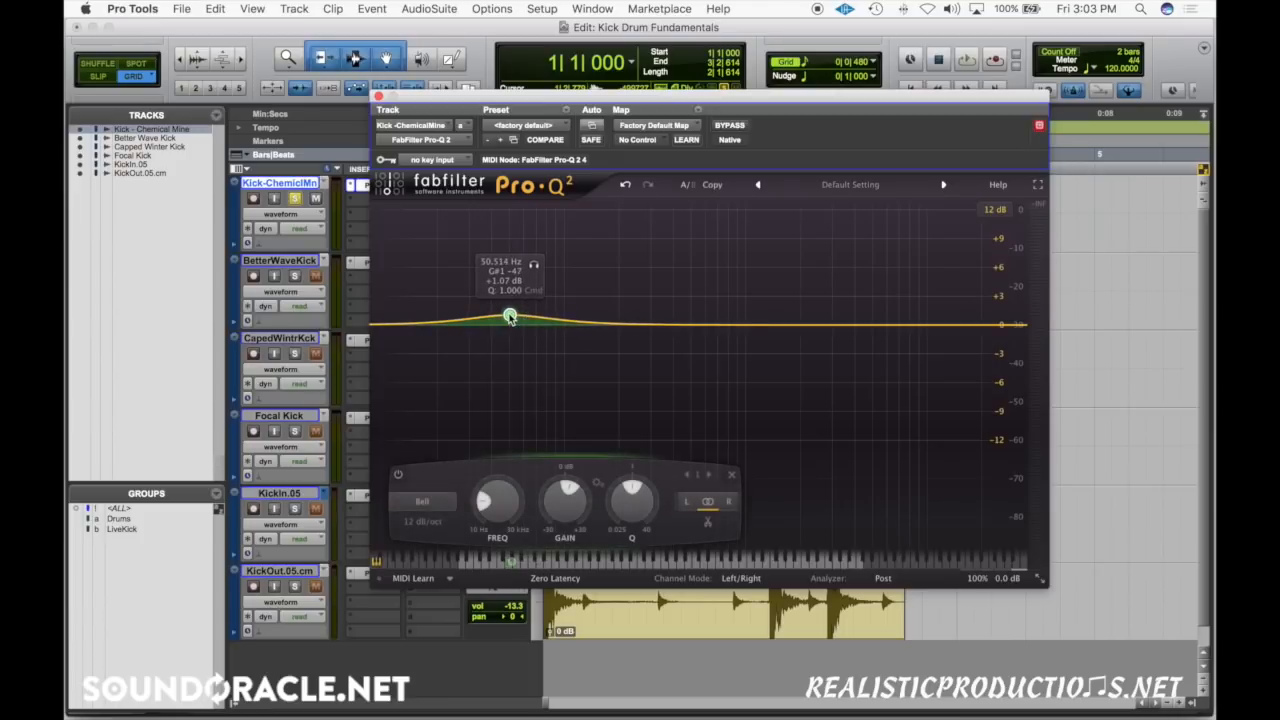
{"action": "left_click_drag", "start_coordinate": [520, 317], "coordinate": [551, 318]}
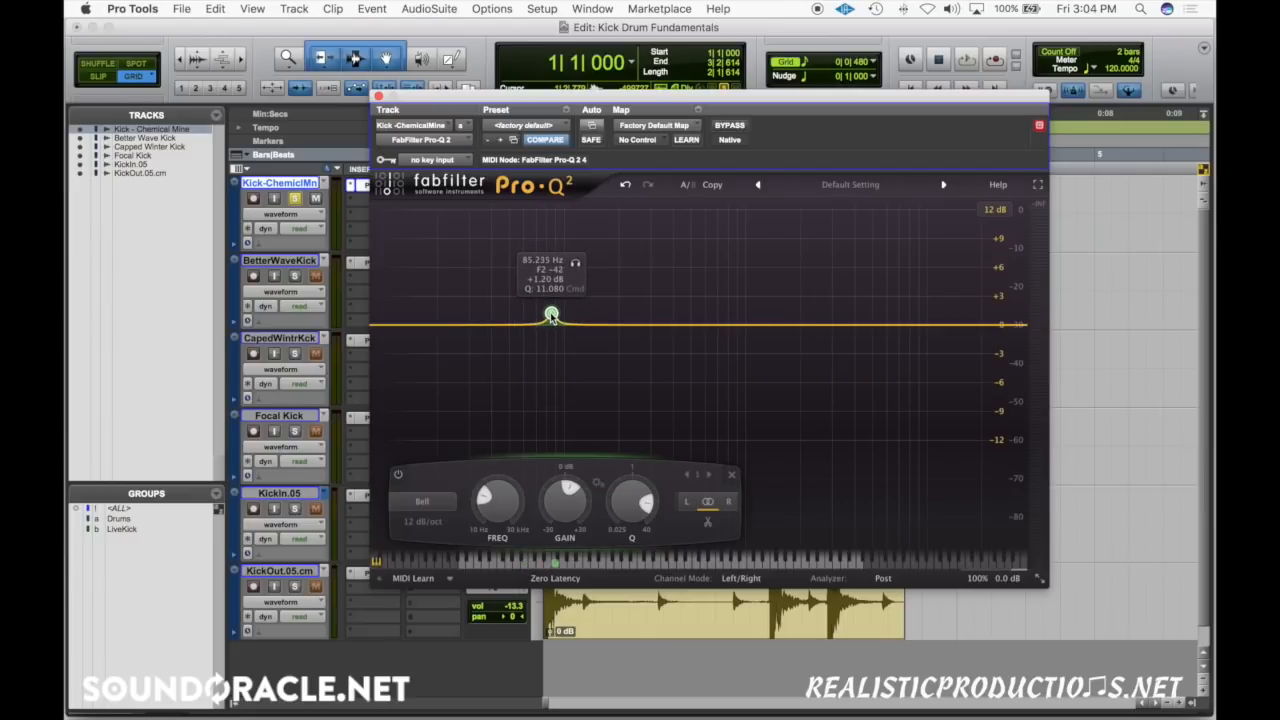
{"action": "mouse_move", "coordinate": [551, 316]}
{"action": "left_mouse_down"}
{"action": "mouse_move", "coordinate": [523, 313]}
{"action": "mouse_move", "coordinate": [538, 315]}
{"action": "left_mouse_up"}
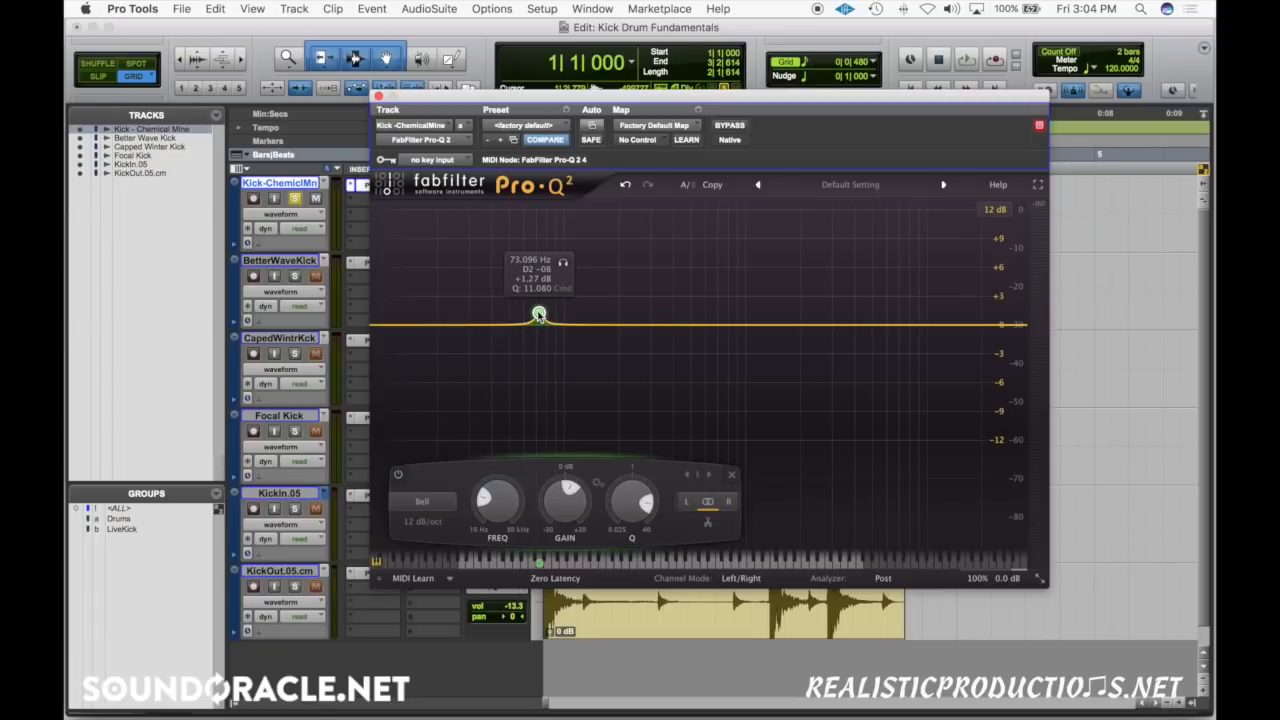
{"action": "left_click_drag", "start_coordinate": [538, 315], "coordinate": [582, 316]}
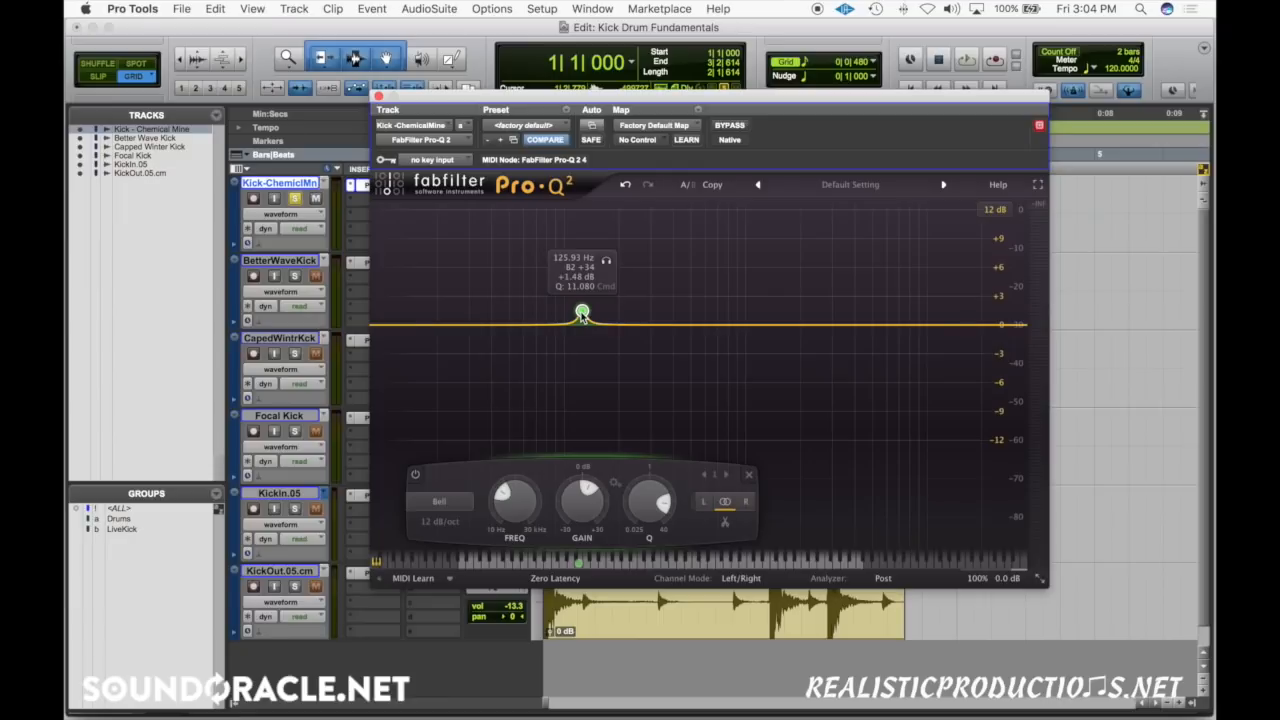
Sweep the bell band up to about 1.9 kHz and 2.57 kHz with a boost of about 2.7 dB, and delete the band.
{"action": "left_click_drag", "start_coordinate": [582, 314], "coordinate": [797, 306]}
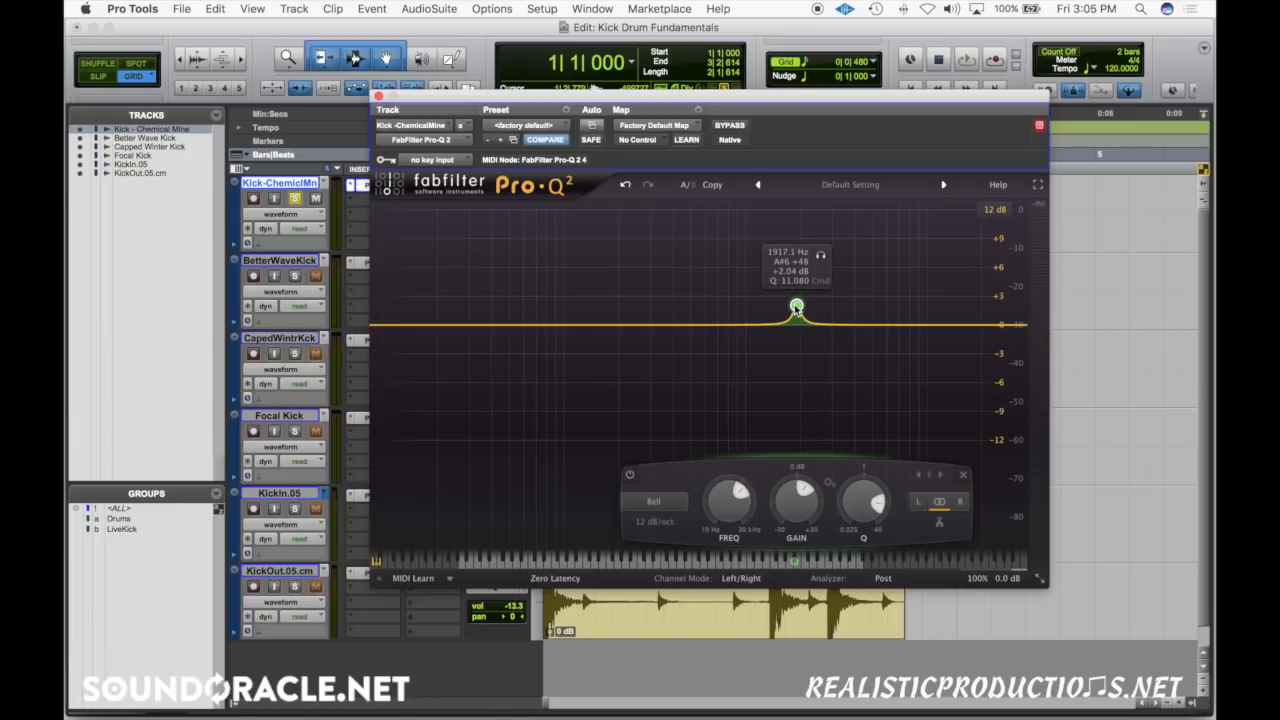
{"action": "mouse_move", "coordinate": [797, 307]}
{"action": "left_mouse_down"}
{"action": "mouse_move", "coordinate": [834, 308]}
{"action": "mouse_move", "coordinate": [820, 310]}
{"action": "left_mouse_up"}
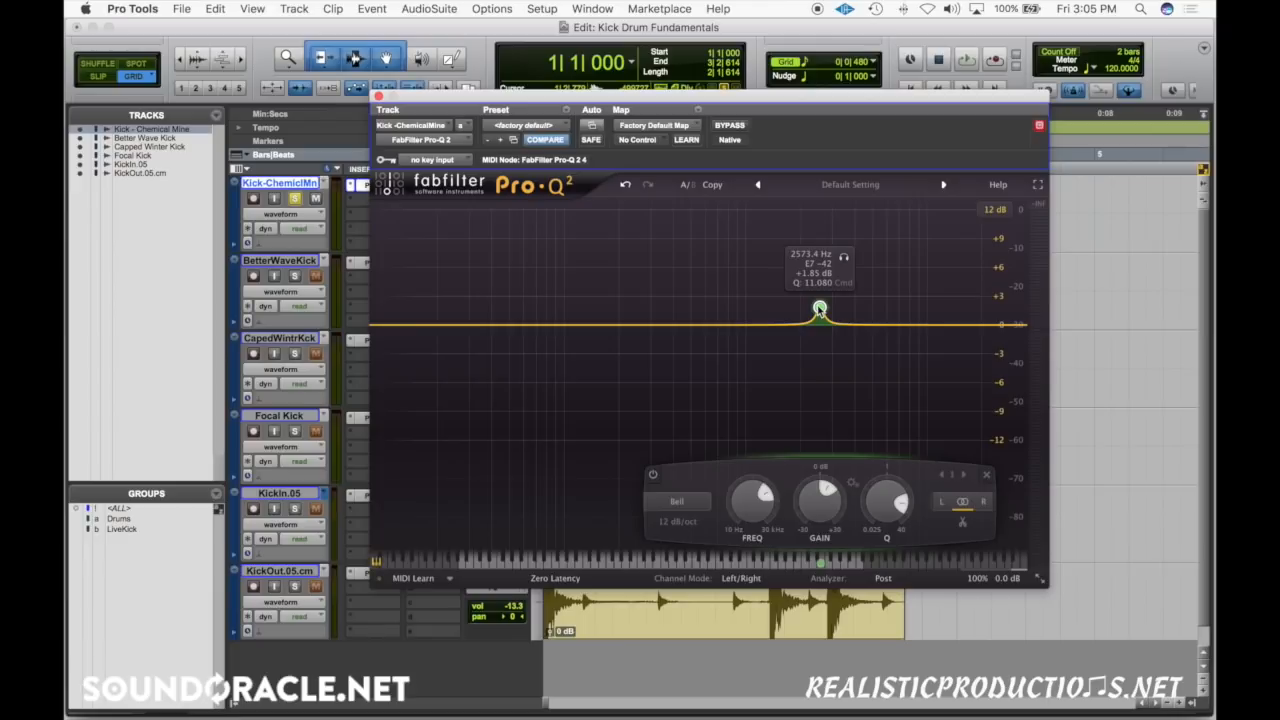
{"action": "left_click_drag", "start_coordinate": [820, 310], "coordinate": [819, 300]}
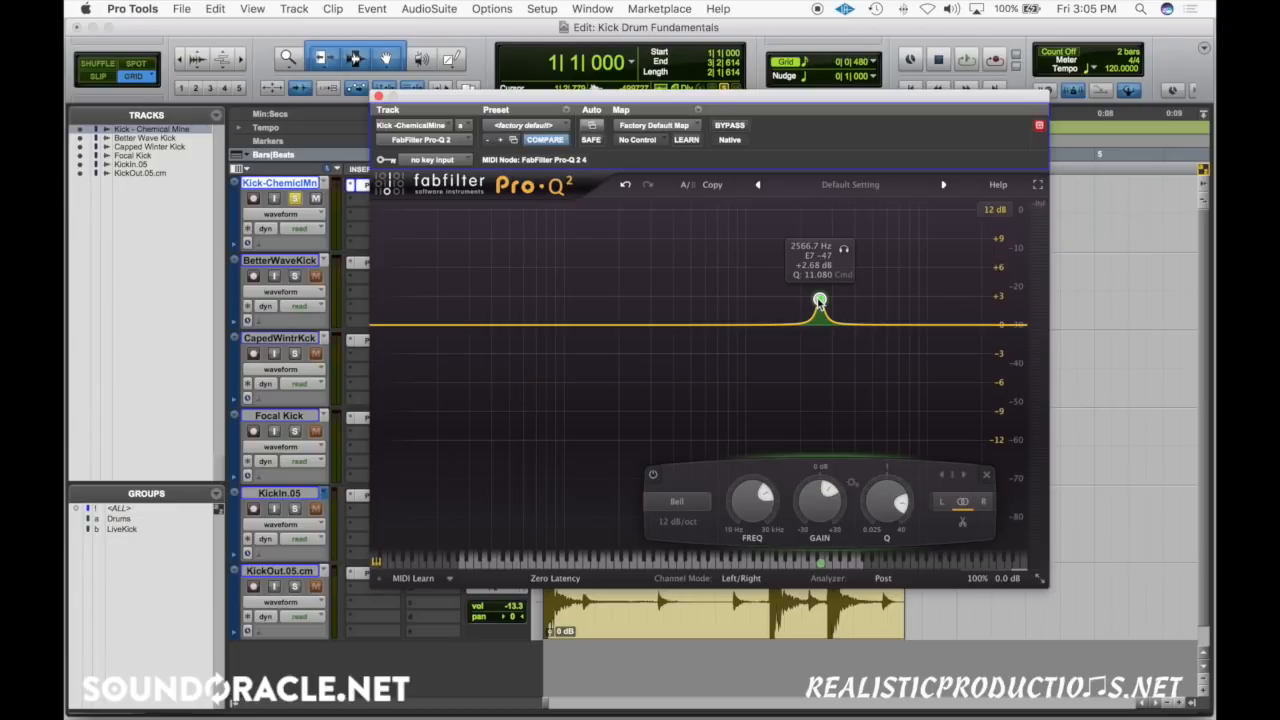
{"action": "right_click", "coordinate": [819, 300]}
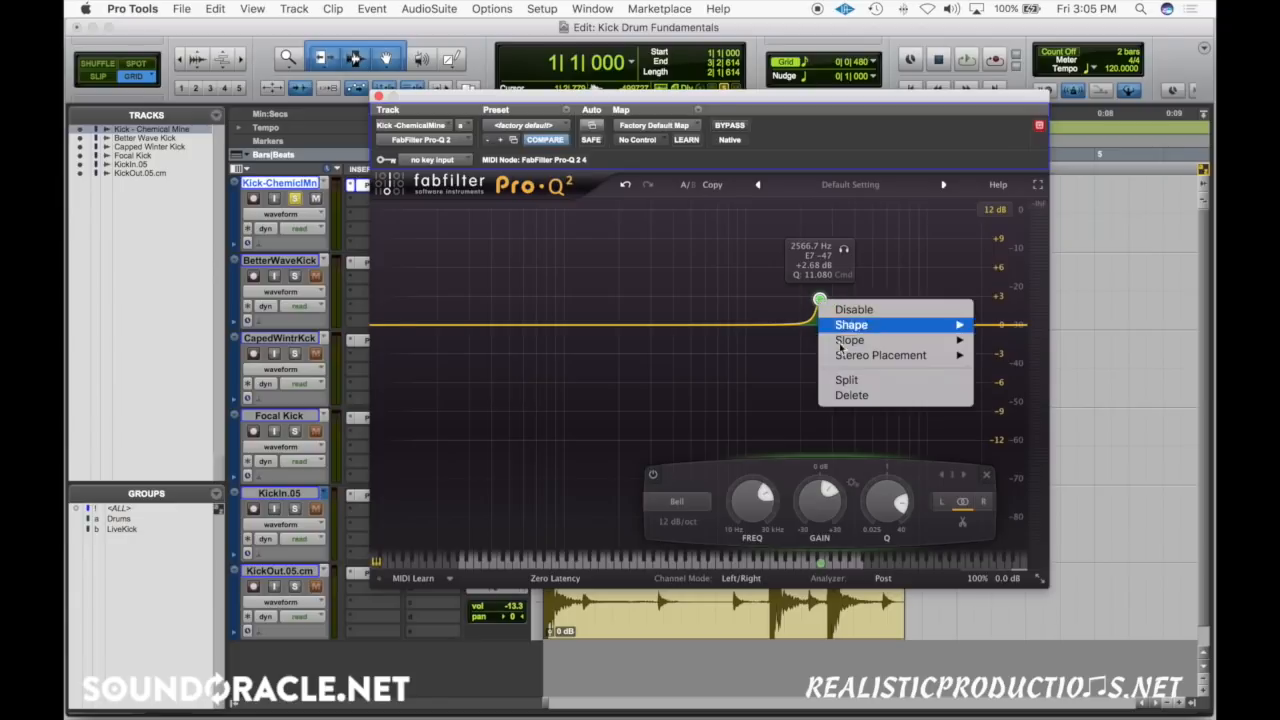
{"action": "left_click", "coordinate": [870, 396]}
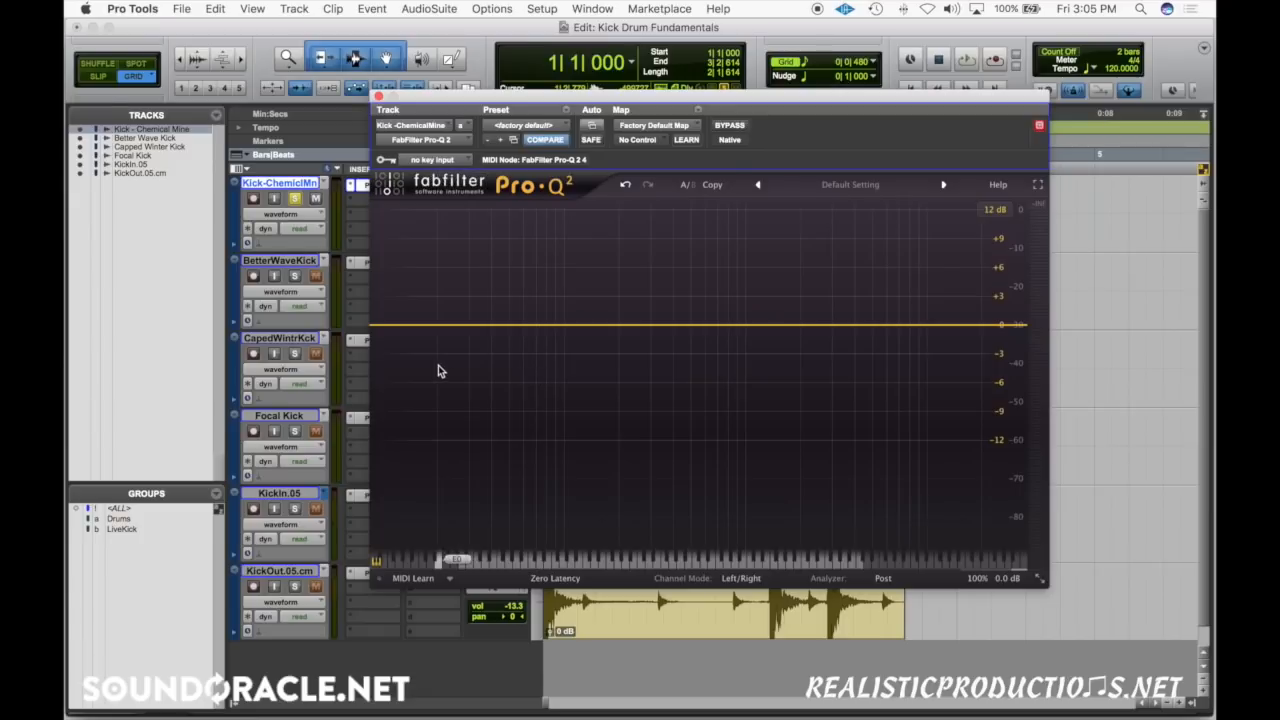
Add a 12 dB/oct low cut band and set its frequency to about 50 Hz.
{"action": "left_click", "coordinate": [381, 325]}
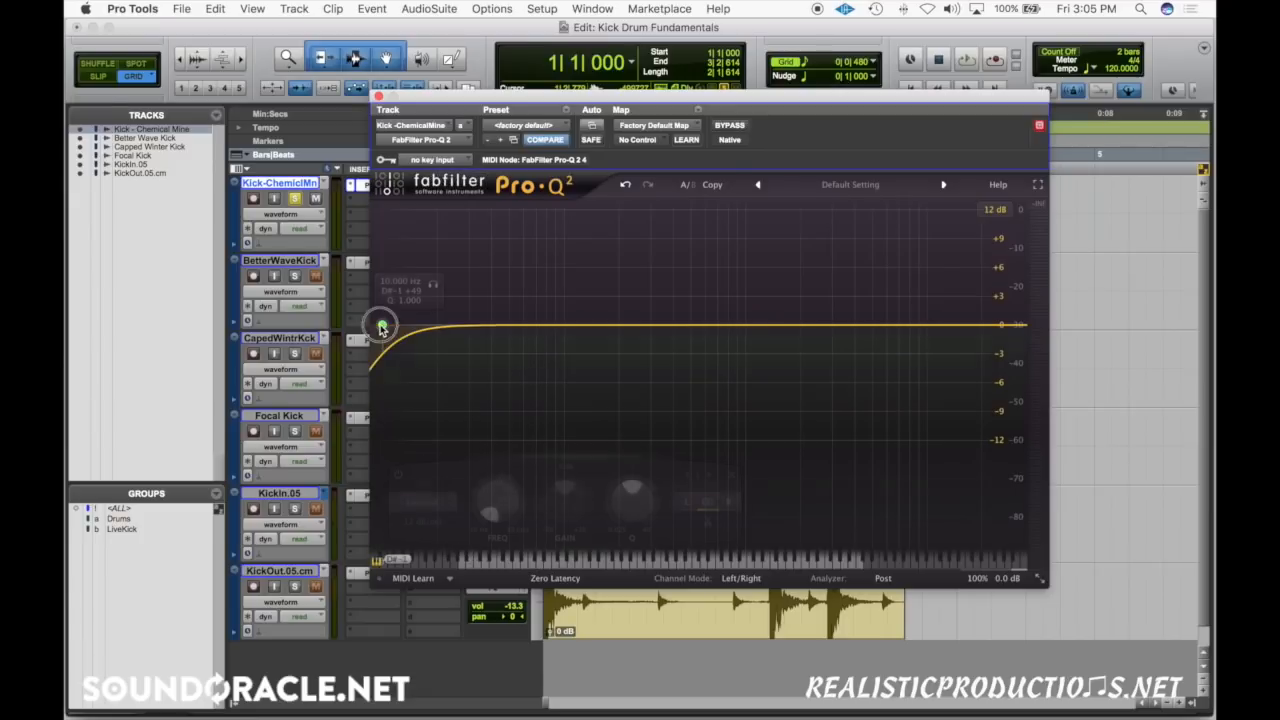
{"action": "left_click_drag", "start_coordinate": [381, 325], "coordinate": [509, 321]}
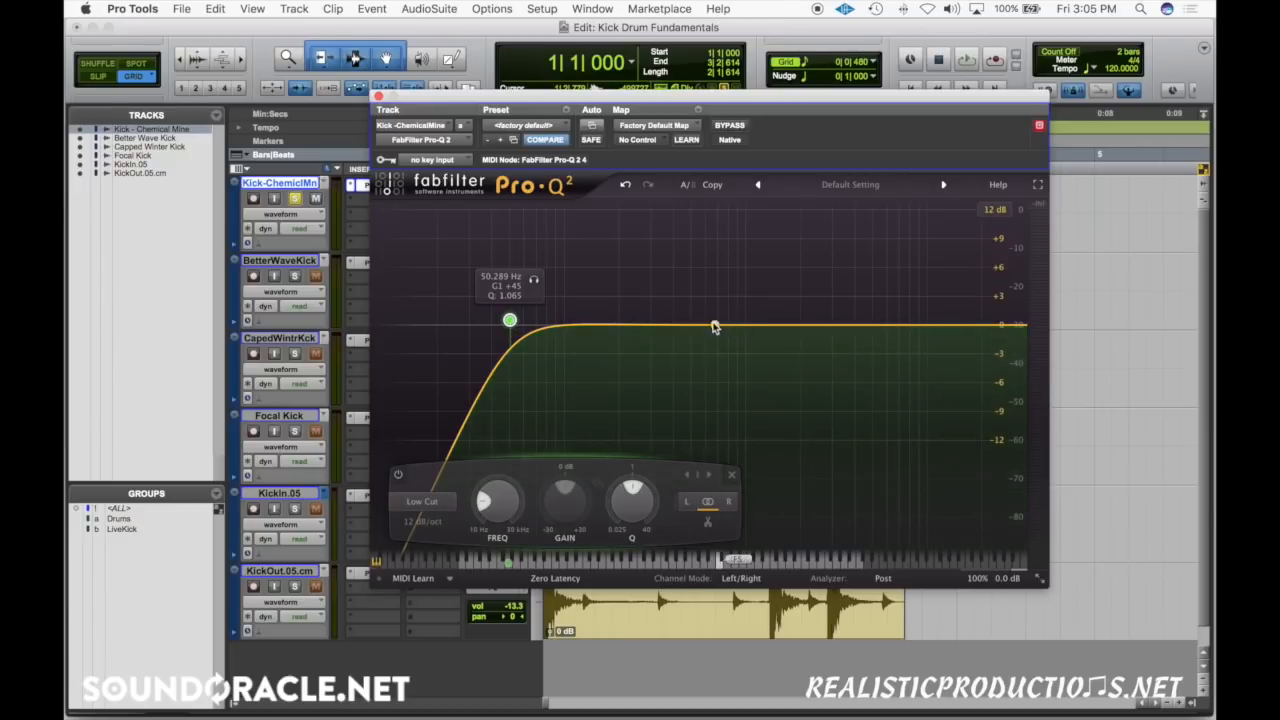
Try a bell cut of about 2 dB at about 409 Hz, and delete the band.
{"action": "left_click_drag", "start_coordinate": [714, 326], "coordinate": [676, 344]}
{"action": "right_click", "coordinate": [676, 344]}
{"action": "left_click", "coordinate": [771, 443]}
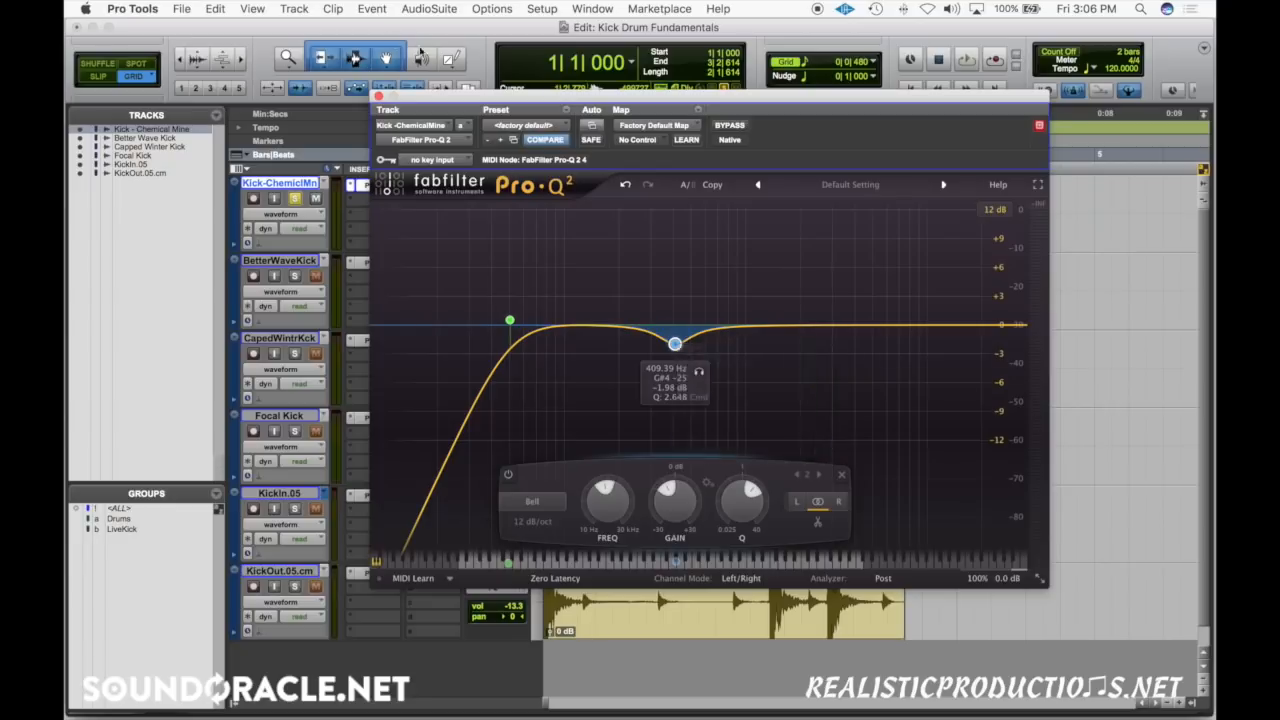
Stop playback, add a bell boost of about 7 dB at about 94.5 Hz, and narrow its Q to about 12.2.
{"action": "left_click_drag", "start_coordinate": [463, 100], "coordinate": [413, 260]}
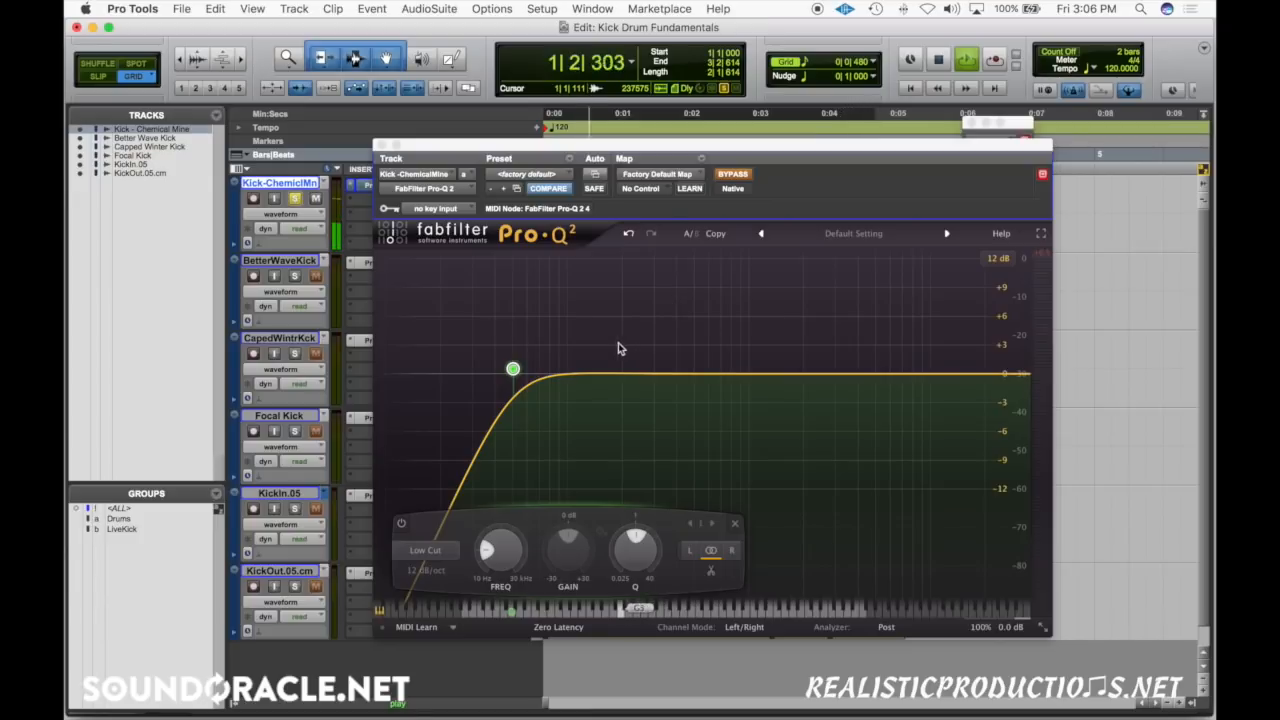
{"action": "key", "text": "space"}
{"action": "left_click_drag", "start_coordinate": [591, 373], "coordinate": [565, 308]}
{"action": "scroll", "coordinate": [591, 325], "scroll_direction": "up", "scroll_amount": 5}
{"action": "right_click", "coordinate": [590, 322]}
{"action": "left_click", "coordinate": [567, 316]}
{"action": "scroll", "coordinate": [564, 308], "scroll_direction": "up", "scroll_amount": 1}
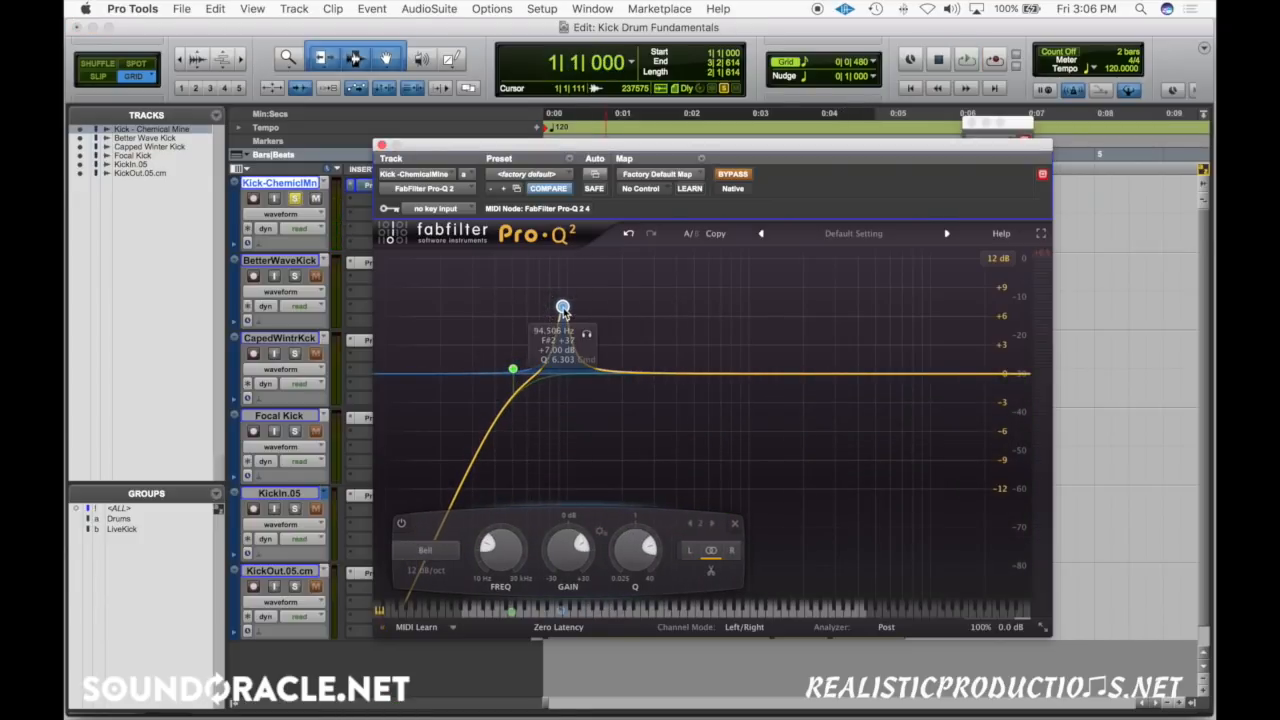
{"action": "scroll", "coordinate": [563, 310], "scroll_direction": "up", "scroll_amount": 1}
{"action": "right_click", "coordinate": [562, 309]}
{"action": "left_click", "coordinate": [543, 303]}
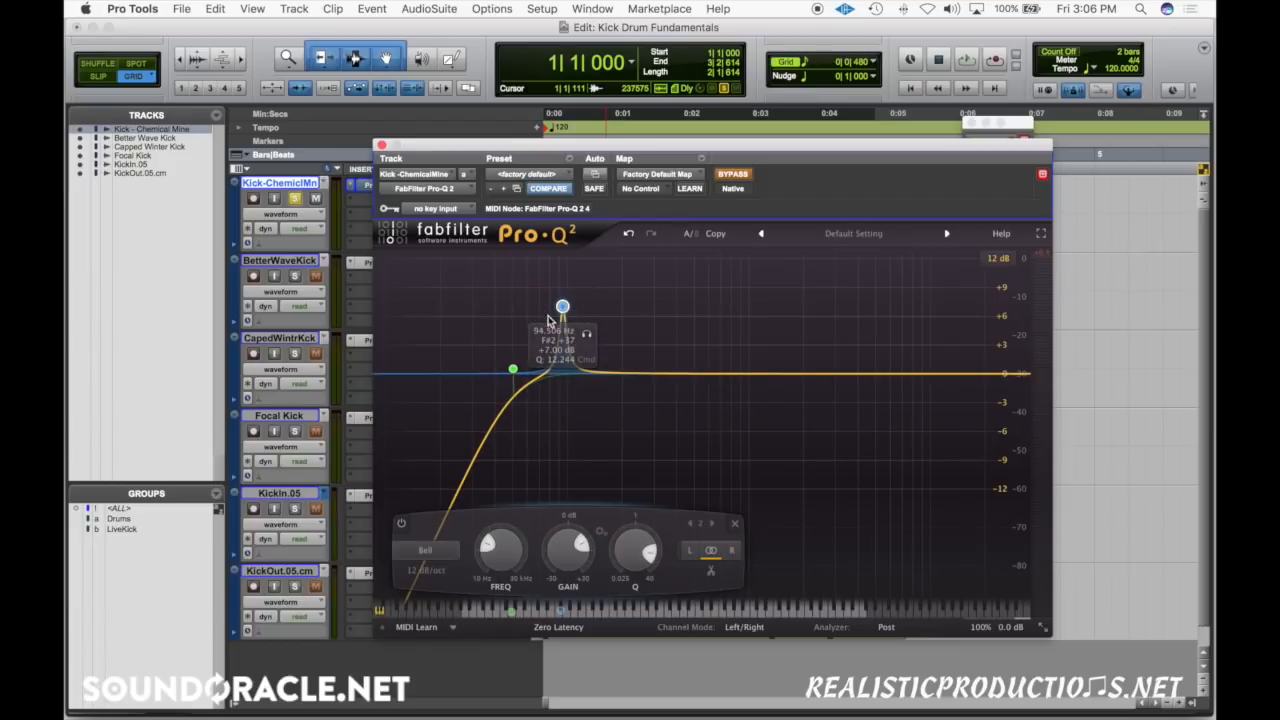
Raise the bell boost to about 10 dB at about 91.6 Hz and audition it with playback.
{"action": "left_click_drag", "start_coordinate": [562, 308], "coordinate": [561, 280]}
{"action": "key", "text": "space"}
{"action": "left_click_drag", "start_coordinate": [562, 277], "coordinate": [560, 280]}
{"action": "key", "text": "space"}
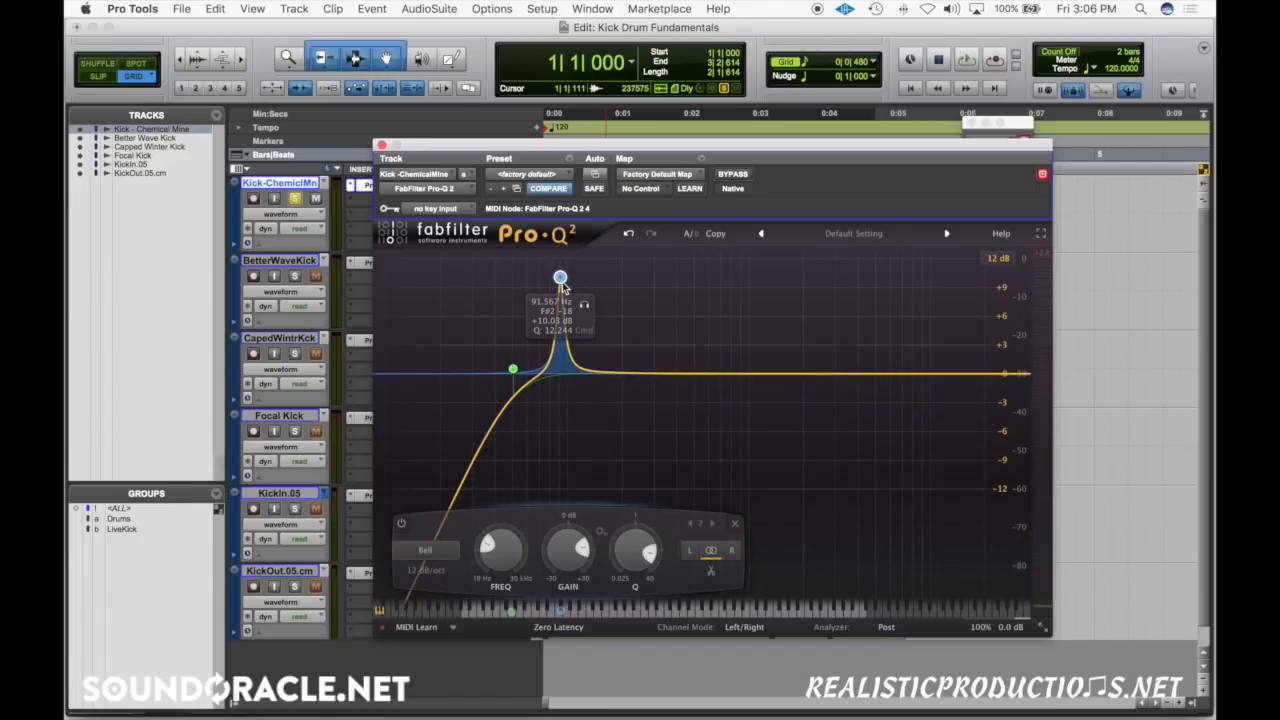
Lower the low cut frequency, and audition the bell band at about 46 Hz with a boost of about 11.2 dB.
{"action": "left_click_drag", "start_coordinate": [513, 370], "coordinate": [420, 369]}
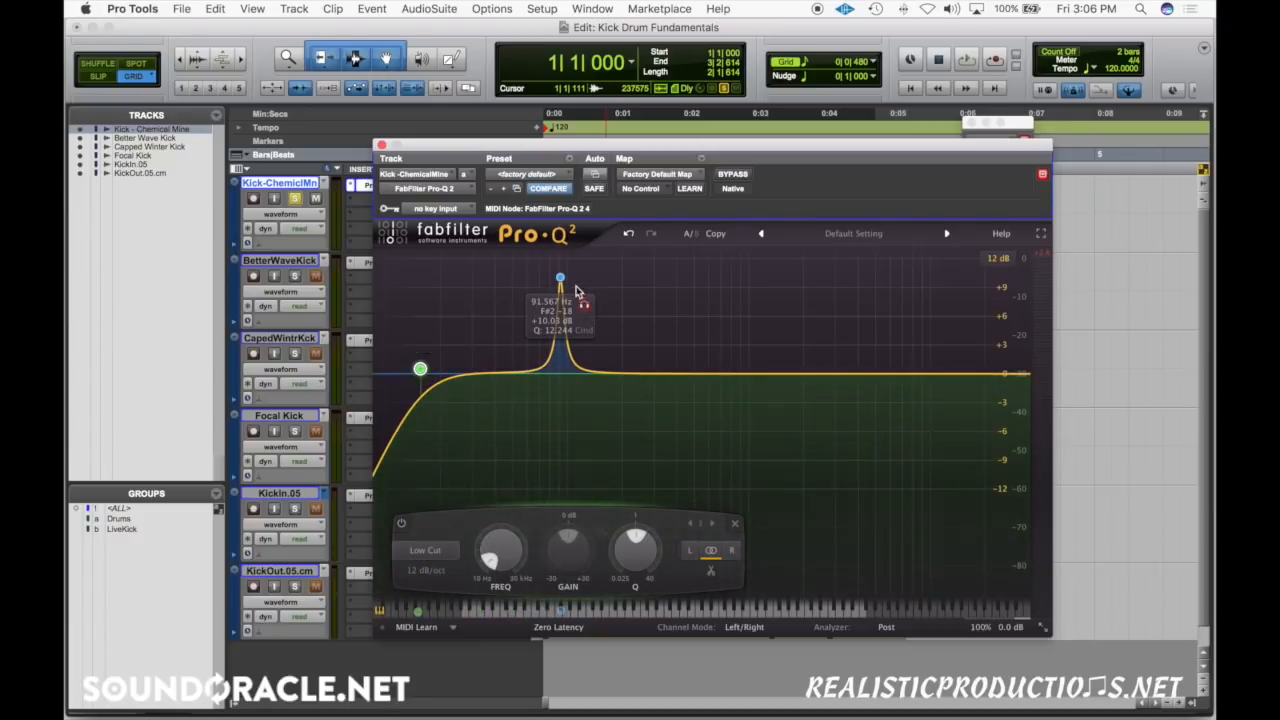
{"action": "left_click_drag", "start_coordinate": [560, 280], "coordinate": [508, 272]}
{"action": "key", "text": "space"}
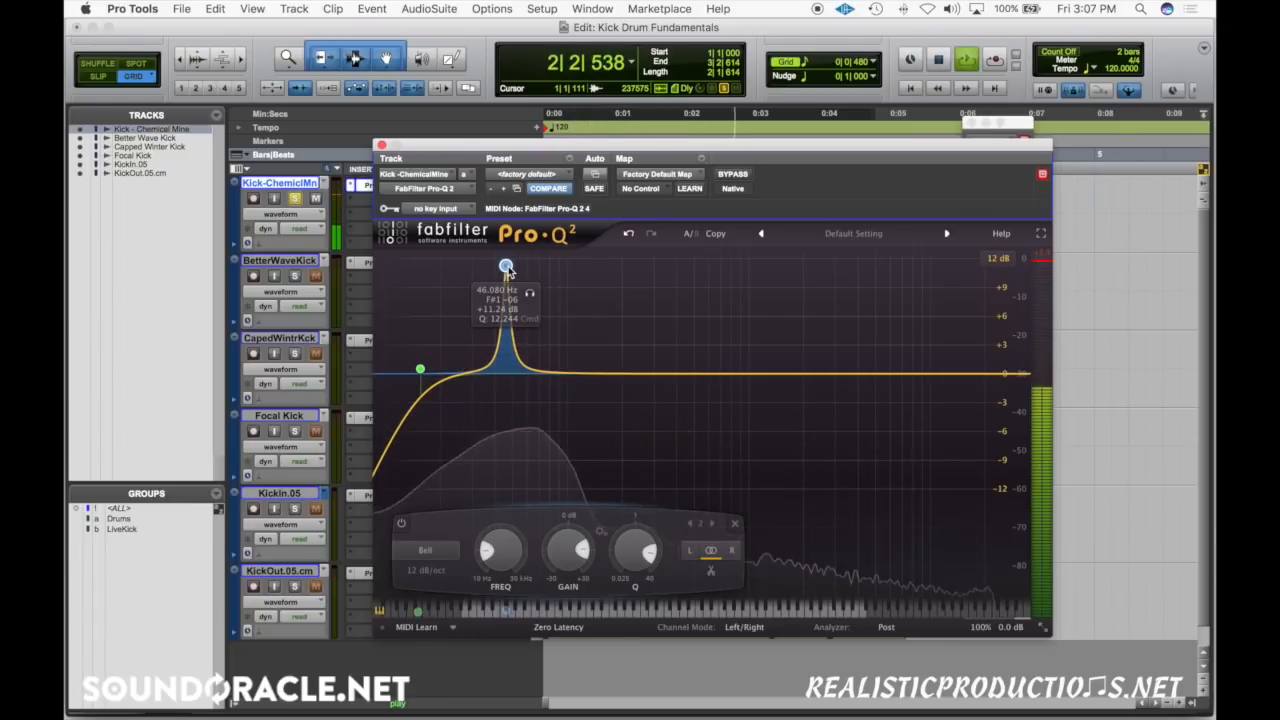
{"action": "key", "text": "space"}
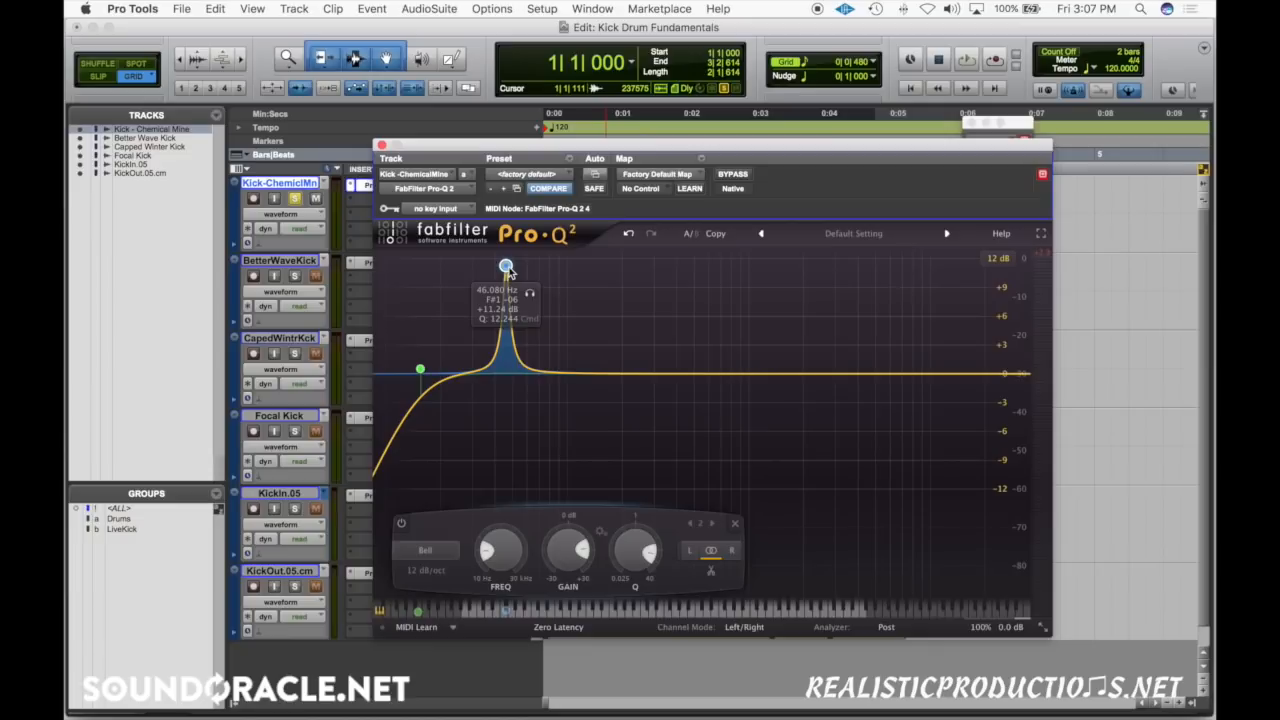
Move the bell band to about 86.6 Hz during playback and set its gain to about +2.1 dB.
{"action": "left_click_drag", "start_coordinate": [506, 267], "coordinate": [551, 291]}
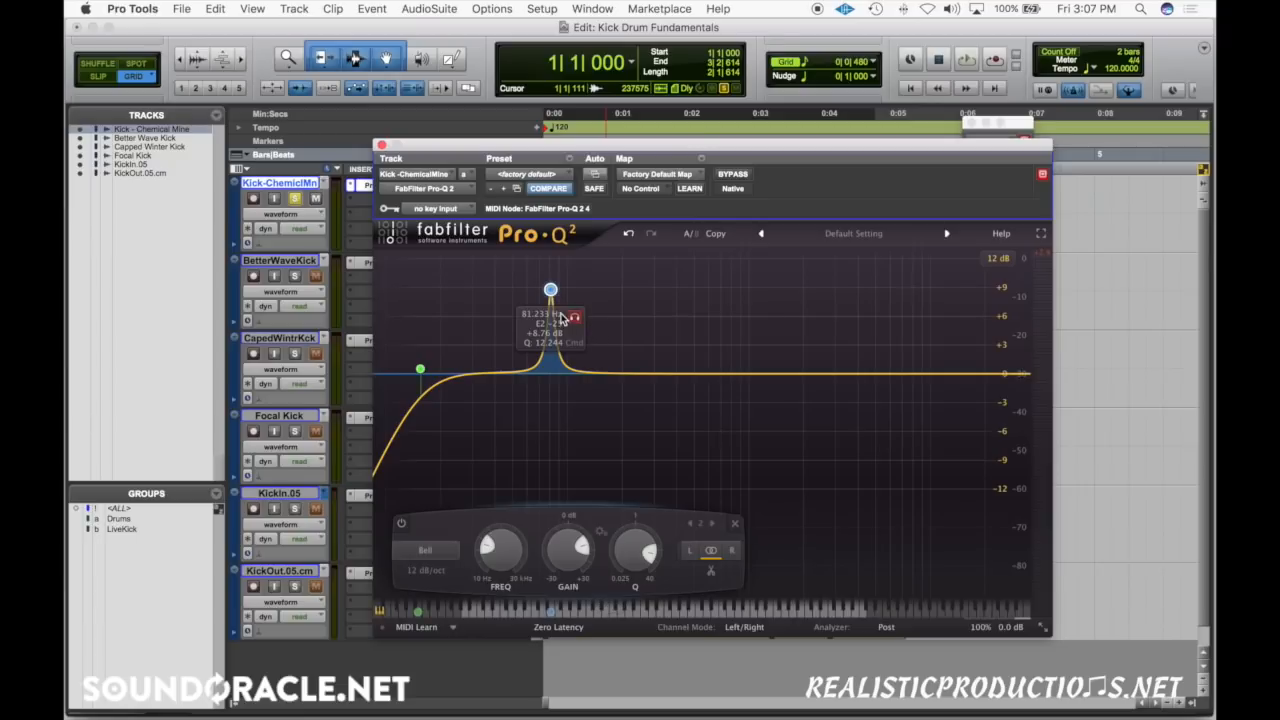
{"action": "key", "text": "space"}
{"action": "left_click_drag", "start_coordinate": [550, 290], "coordinate": [555, 296]}
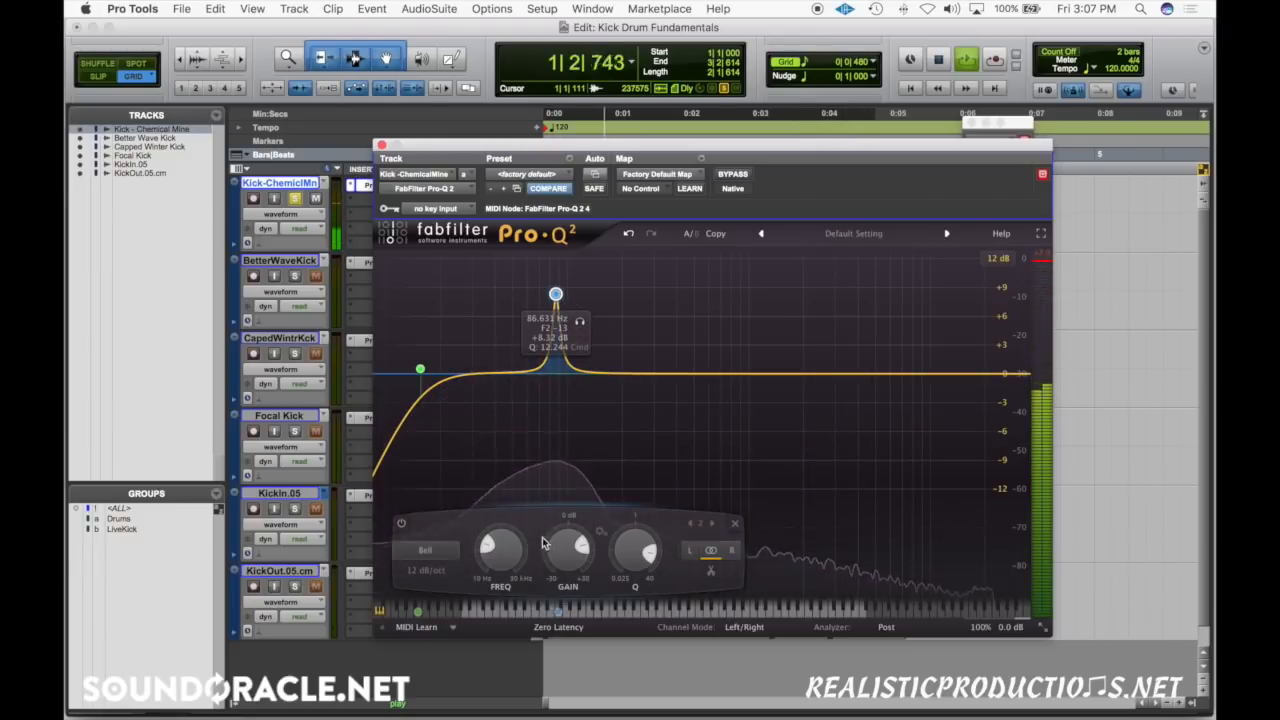
{"action": "left_click_drag", "start_coordinate": [562, 545], "coordinate": [558, 550]}
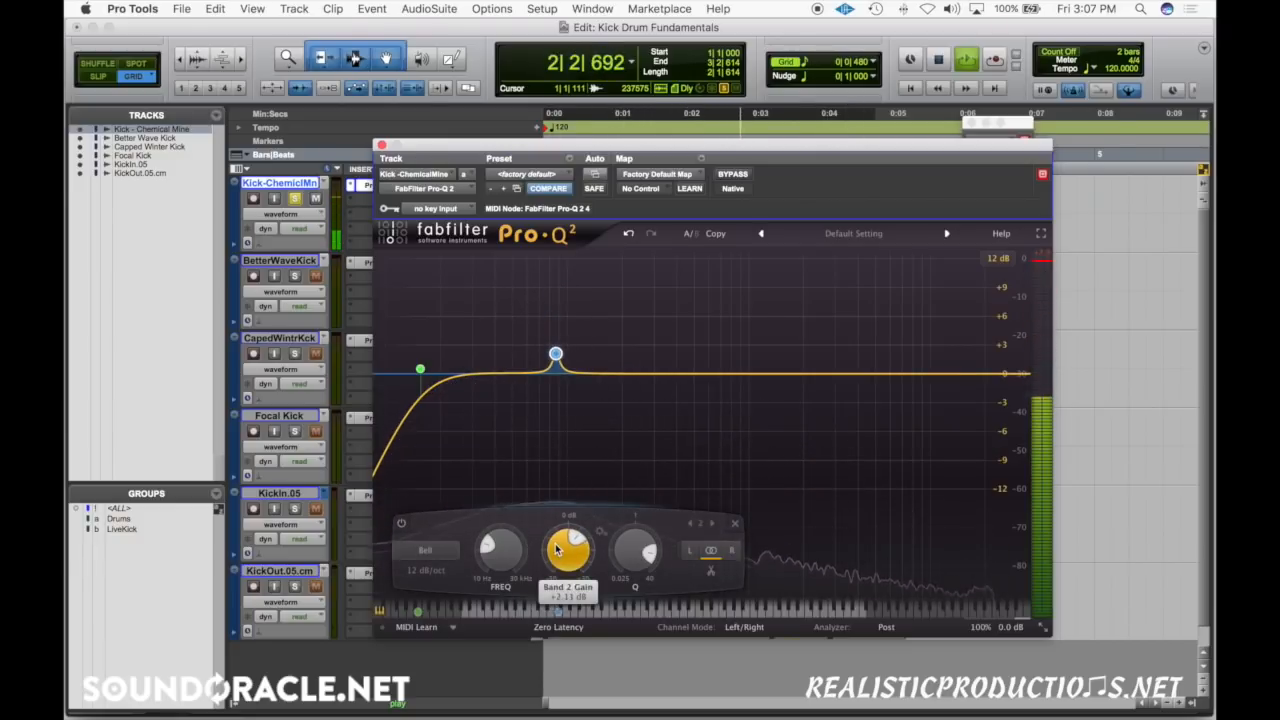
{"action": "key", "text": "space"}
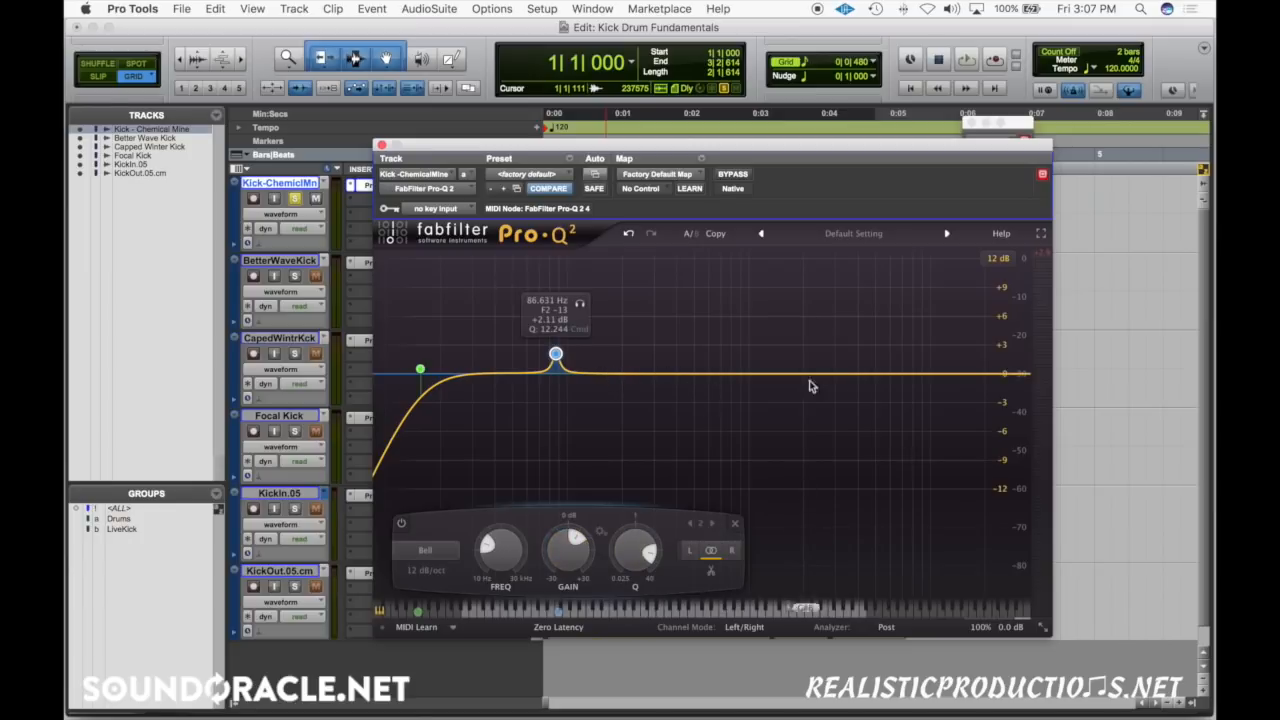
Add a bell band at about 1.63 kHz with a gain of about +1.8 dB, and bypass the equalizer during playback to compare.
{"action": "left_click_drag", "start_coordinate": [820, 376], "coordinate": [788, 285]}
{"action": "key", "text": "space"}
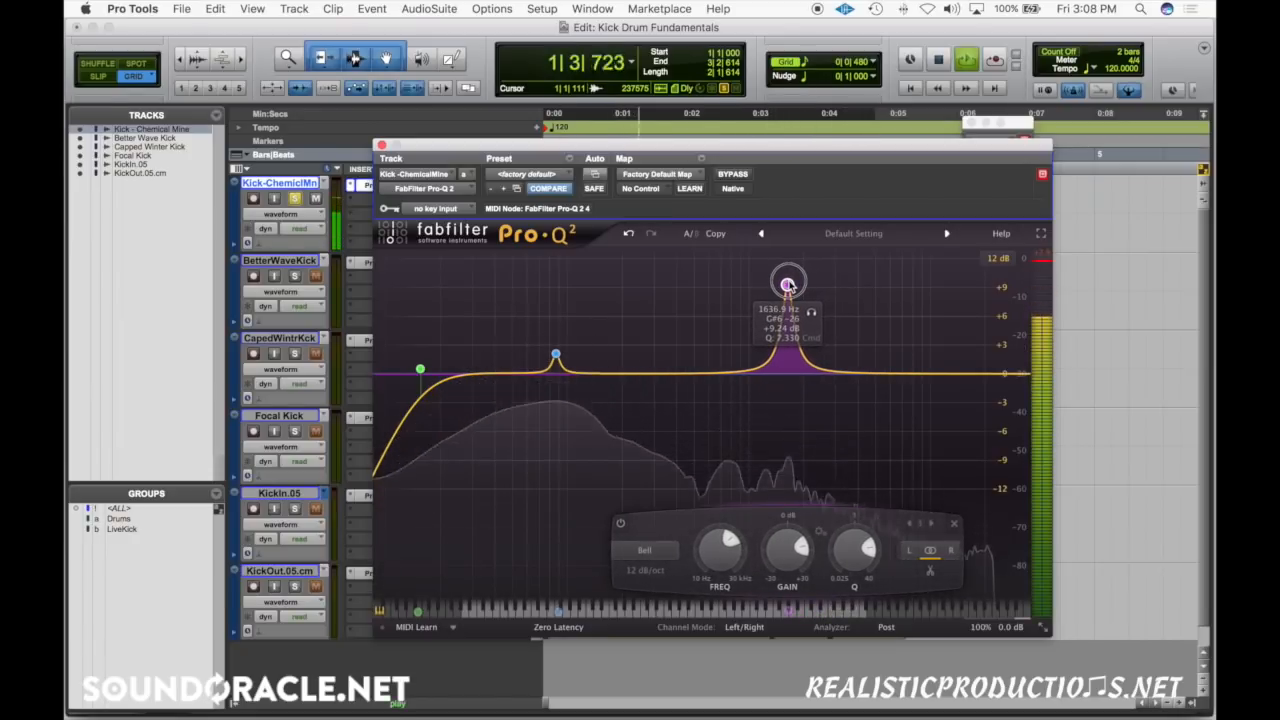
{"action": "left_click_drag", "start_coordinate": [785, 550], "coordinate": [783, 568]}
{"action": "left_click", "coordinate": [732, 176]}
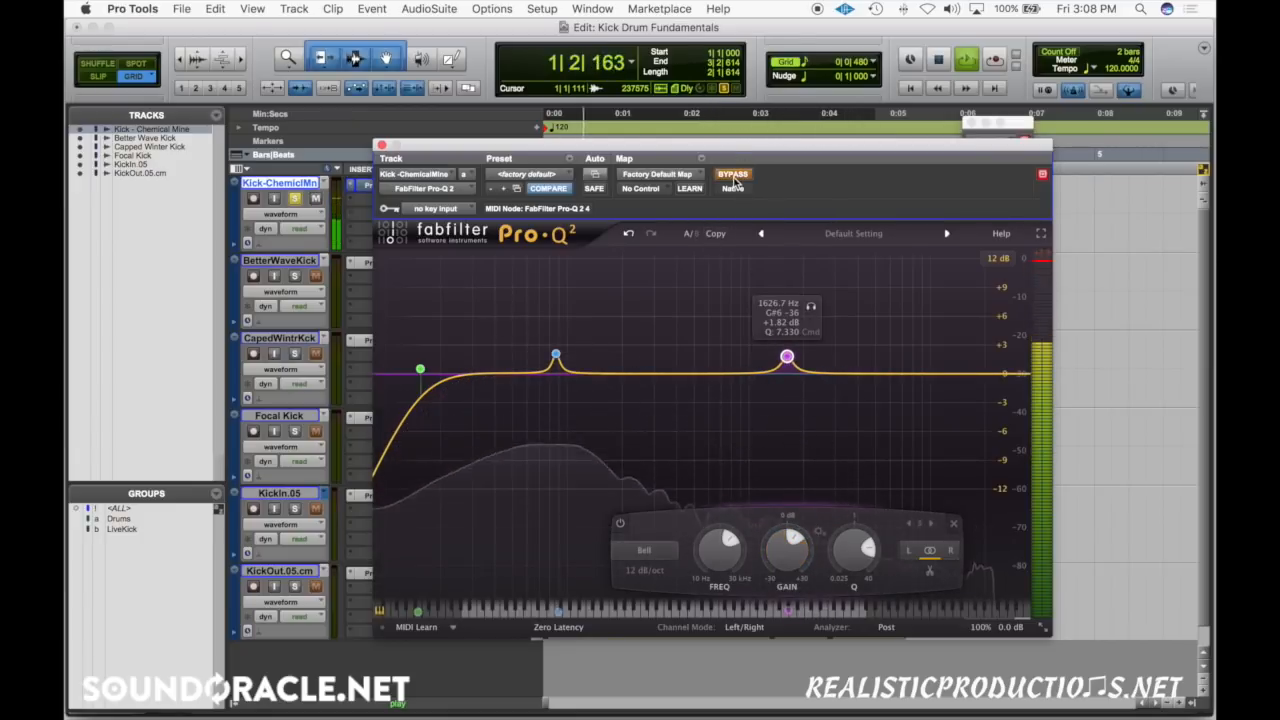
Re-enable the equalizer, move the upper bell band to about 1.58 kHz at about +2.8 dB, and toggle that band off and on to compare.
{"action": "left_click", "coordinate": [733, 176]}
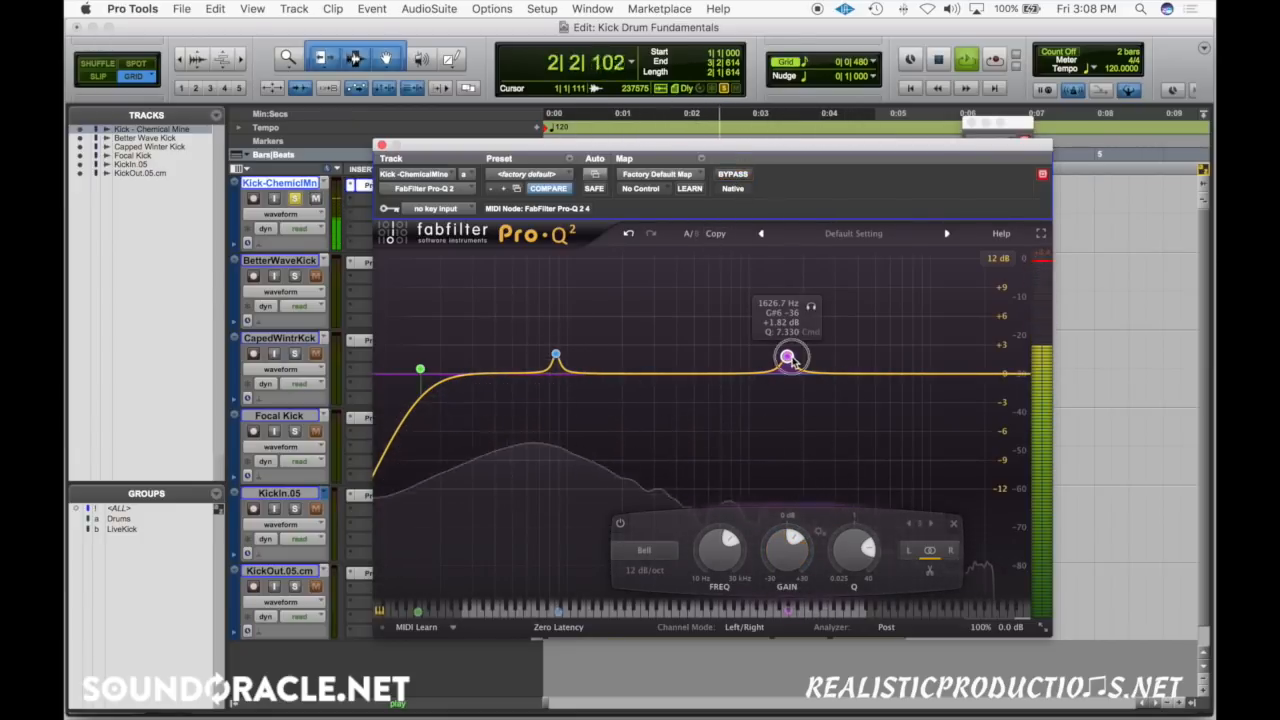
{"action": "left_click_drag", "start_coordinate": [787, 358], "coordinate": [785, 348]}
{"action": "right_click", "coordinate": [786, 350]}
{"action": "left_click", "coordinate": [816, 360]}
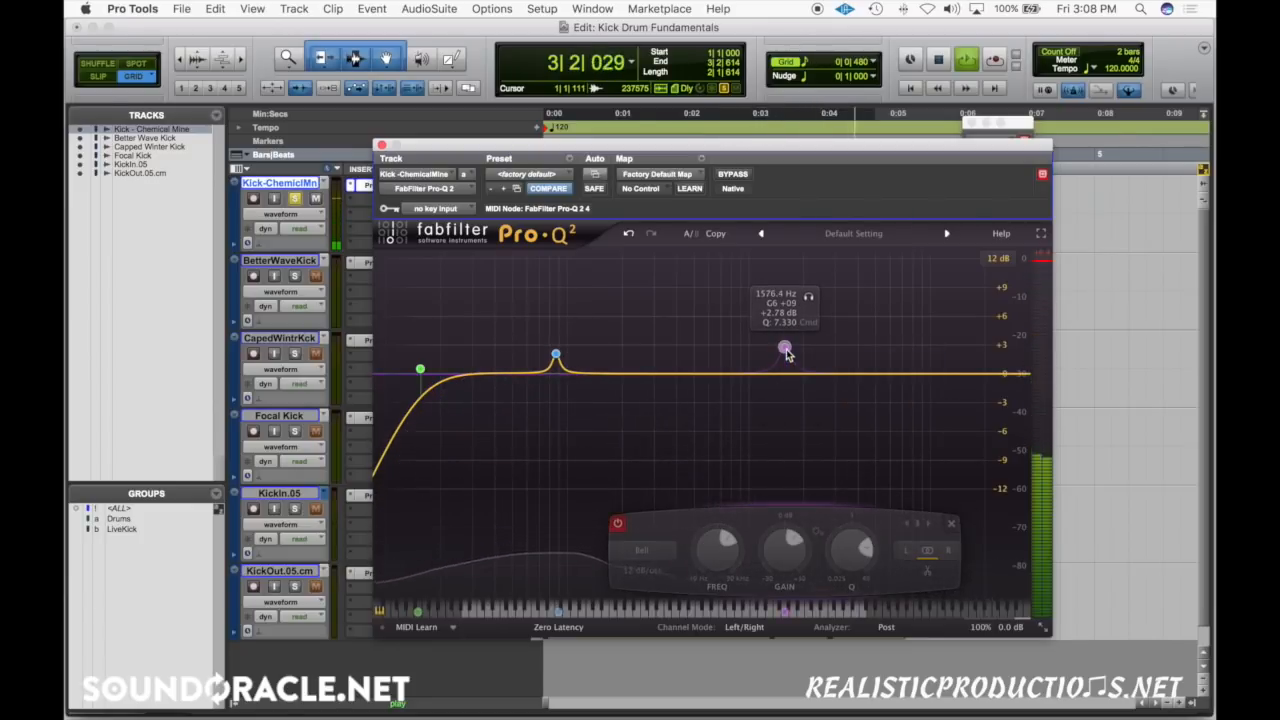
{"action": "right_click", "coordinate": [786, 351]}
{"action": "left_click", "coordinate": [814, 362]}
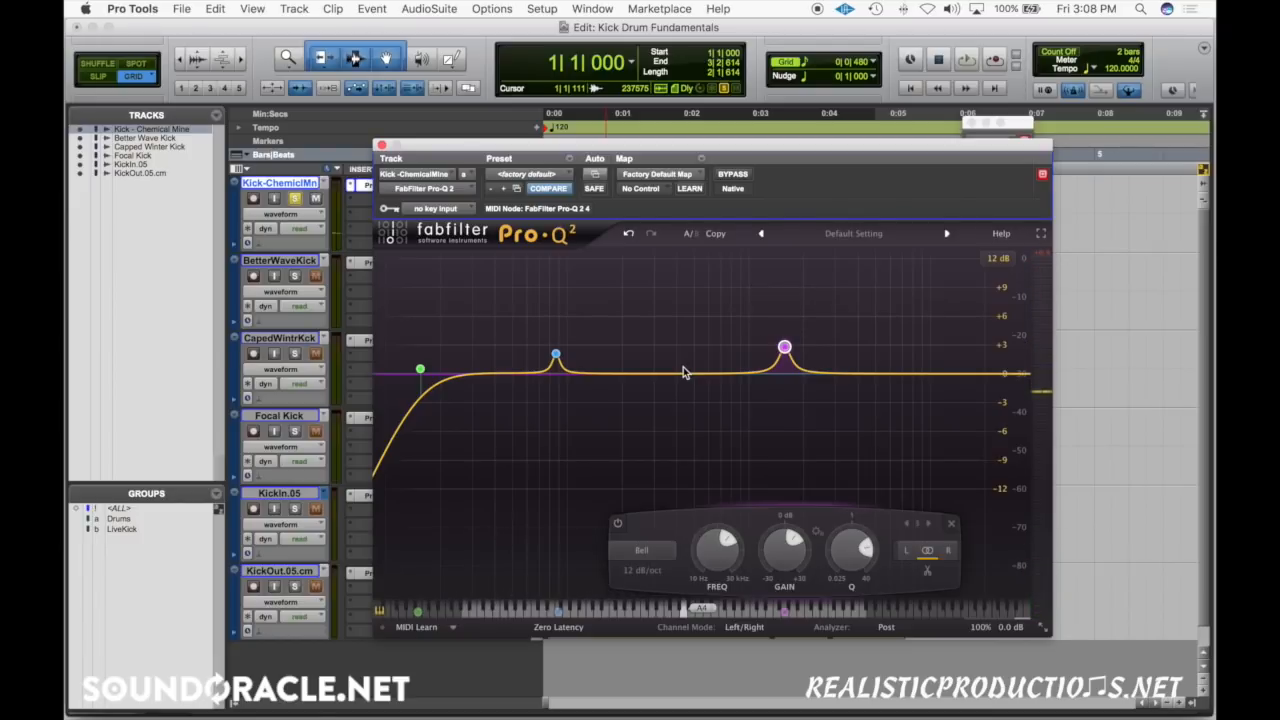
Add a very narrow bell band at about 119 Hz during playback and set its gain to about -2.4 dB.
{"action": "left_click_drag", "start_coordinate": [590, 381], "coordinate": [581, 270]}
{"action": "key", "text": "space"}
{"action": "left_click_drag", "start_coordinate": [584, 548], "coordinate": [582, 548]}
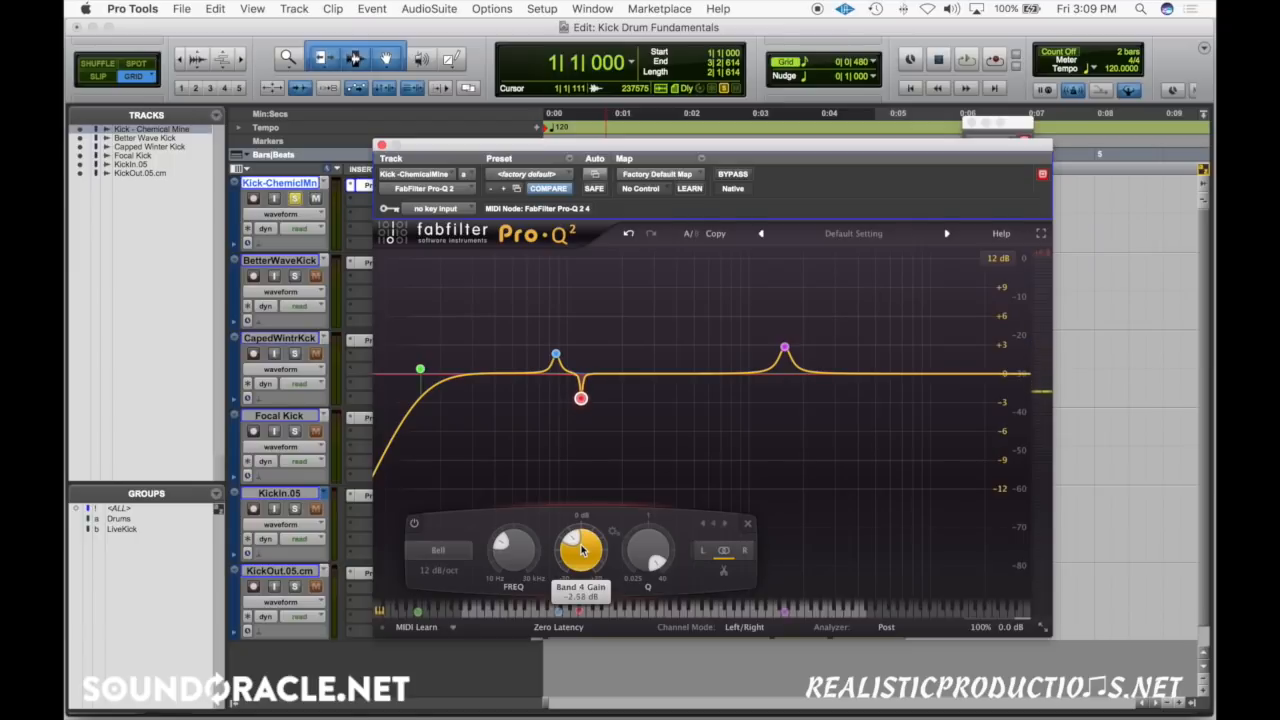
Add a bell band at about 211 Hz, audition it with a narrow boost, and set its gain to about -2 dB.
{"action": "left_click_drag", "start_coordinate": [622, 374], "coordinate": [627, 309]}
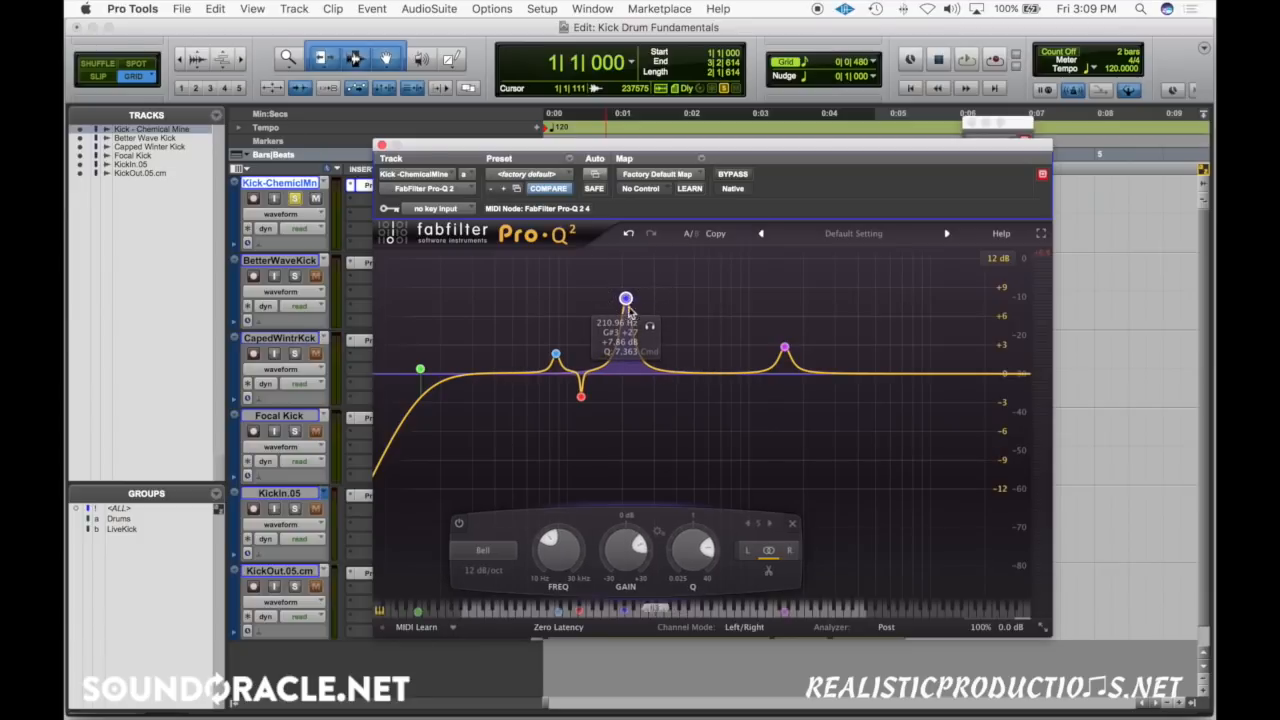
{"action": "key", "text": "space"}
{"action": "left_click_drag", "start_coordinate": [626, 311], "coordinate": [626, 278]}
{"action": "scroll", "coordinate": [621, 286], "scroll_direction": "up", "scroll_amount": 3}
{"action": "key", "text": "space"}
{"action": "left_click_drag", "start_coordinate": [629, 552], "coordinate": [630, 568]}
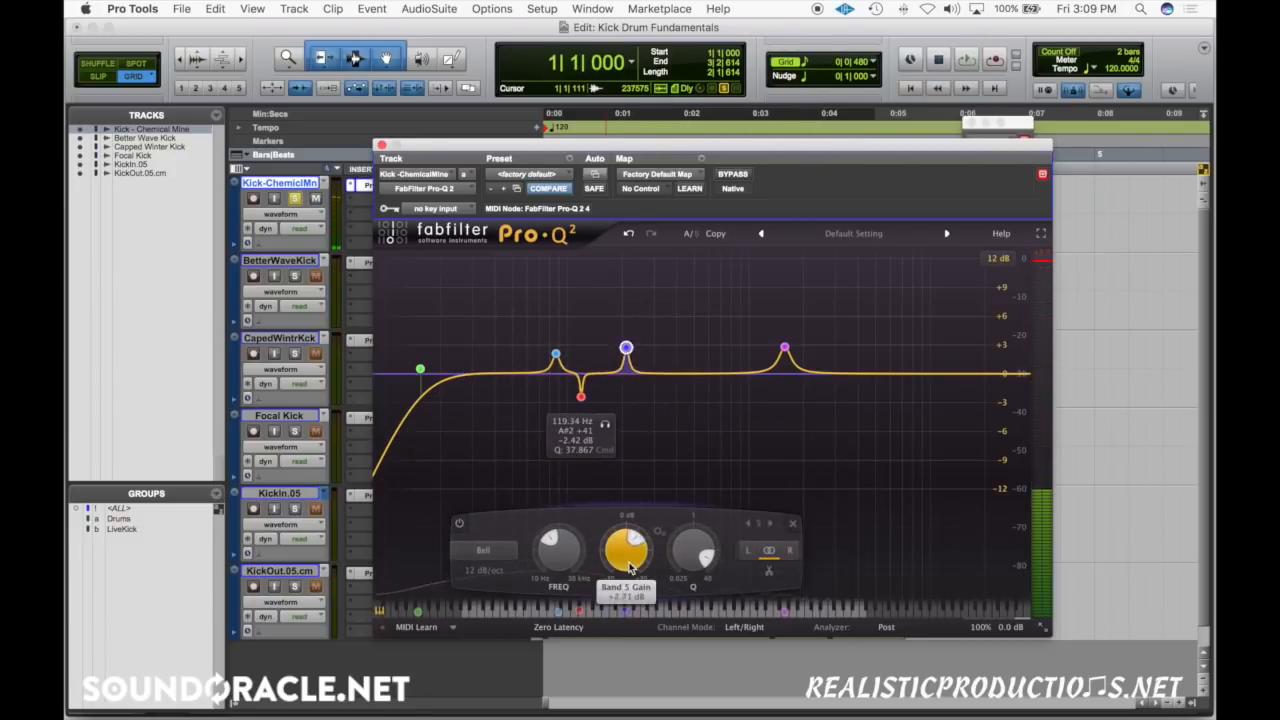
{"action": "scroll", "coordinate": [629, 567], "scroll_direction": "down", "scroll_amount": 3}
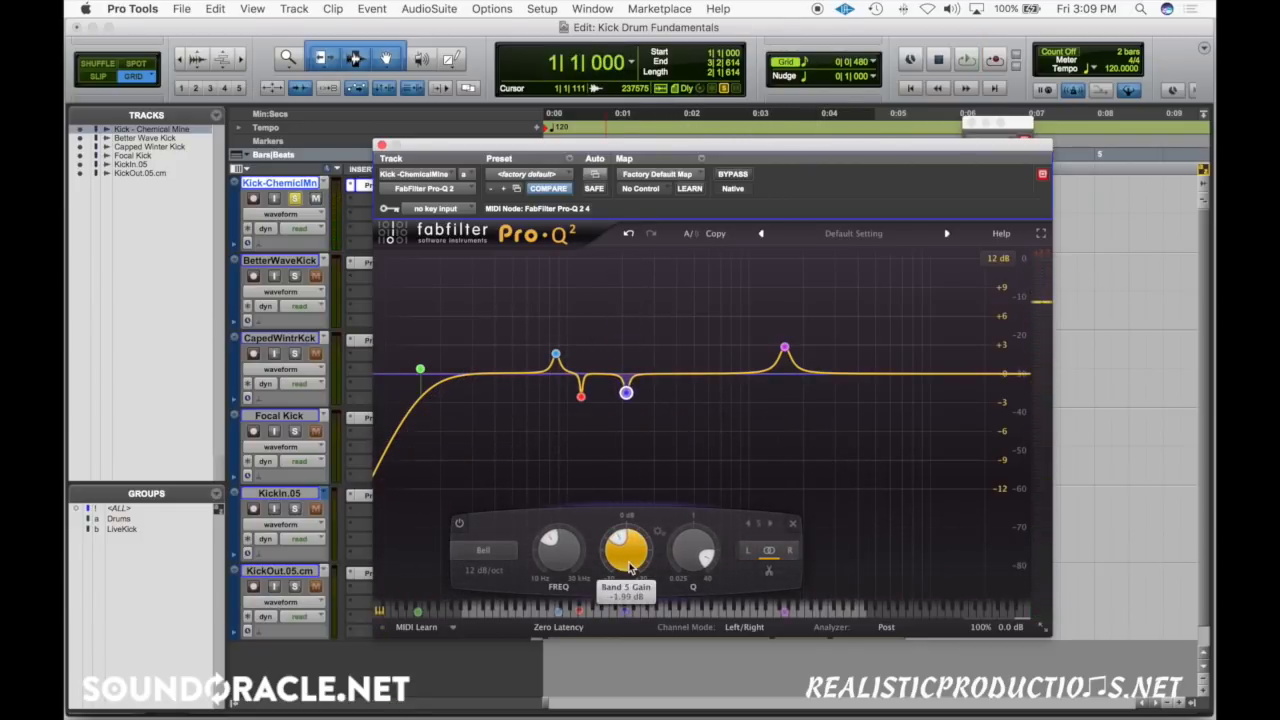
Raise the low cut frequency during playback and toggle the equalizer bypass repeatedly to compare the processed and dry kick.
{"action": "key", "text": "space"}
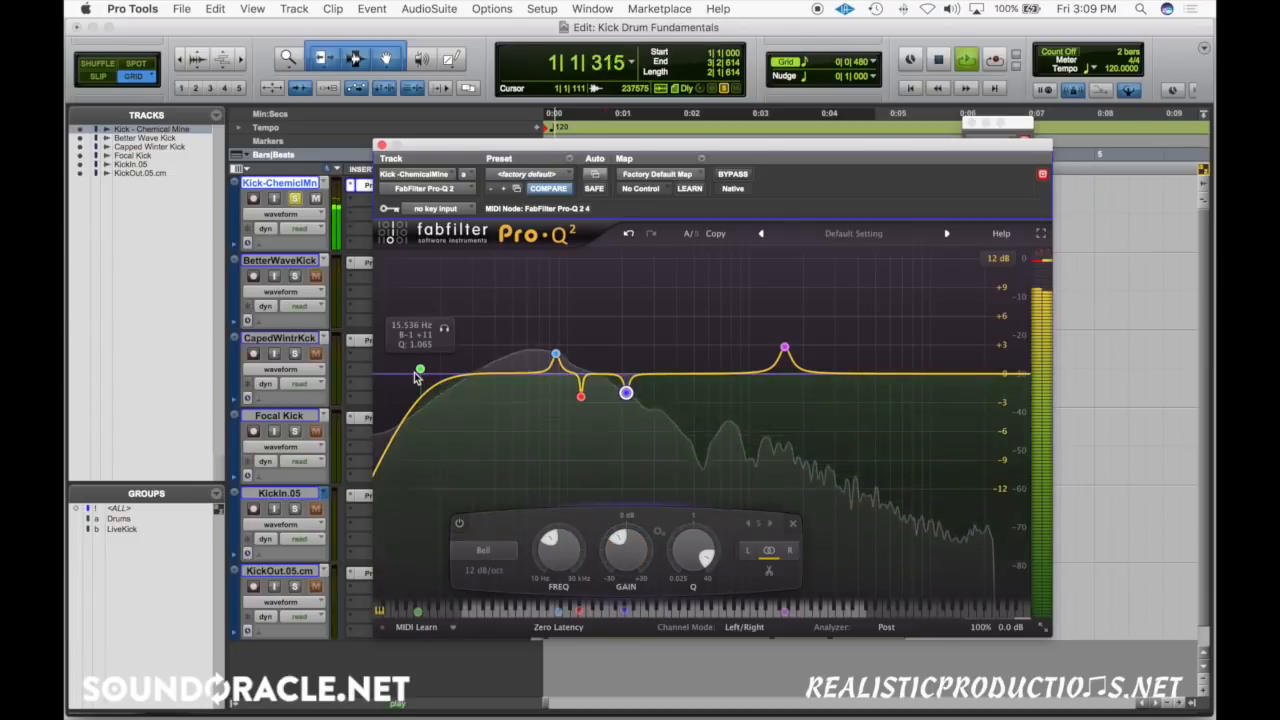
{"action": "left_click_drag", "start_coordinate": [420, 369], "coordinate": [453, 367]}
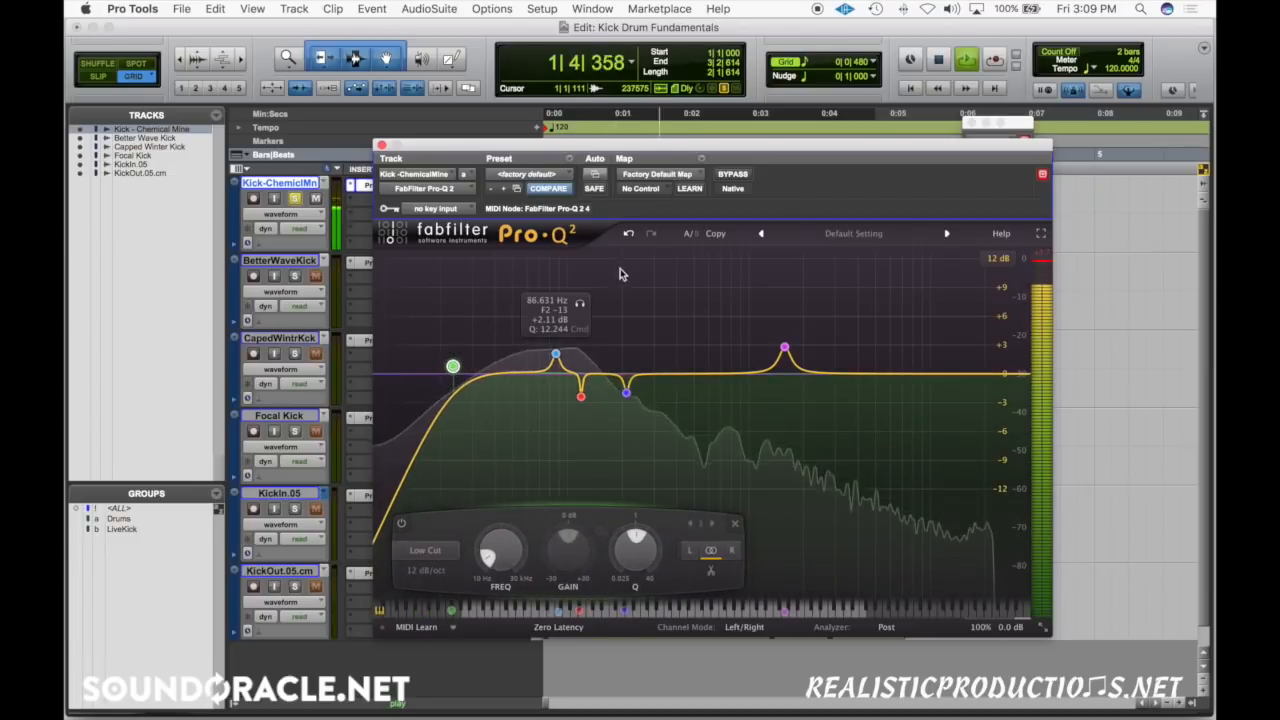
{"action": "left_click", "coordinate": [733, 174]}
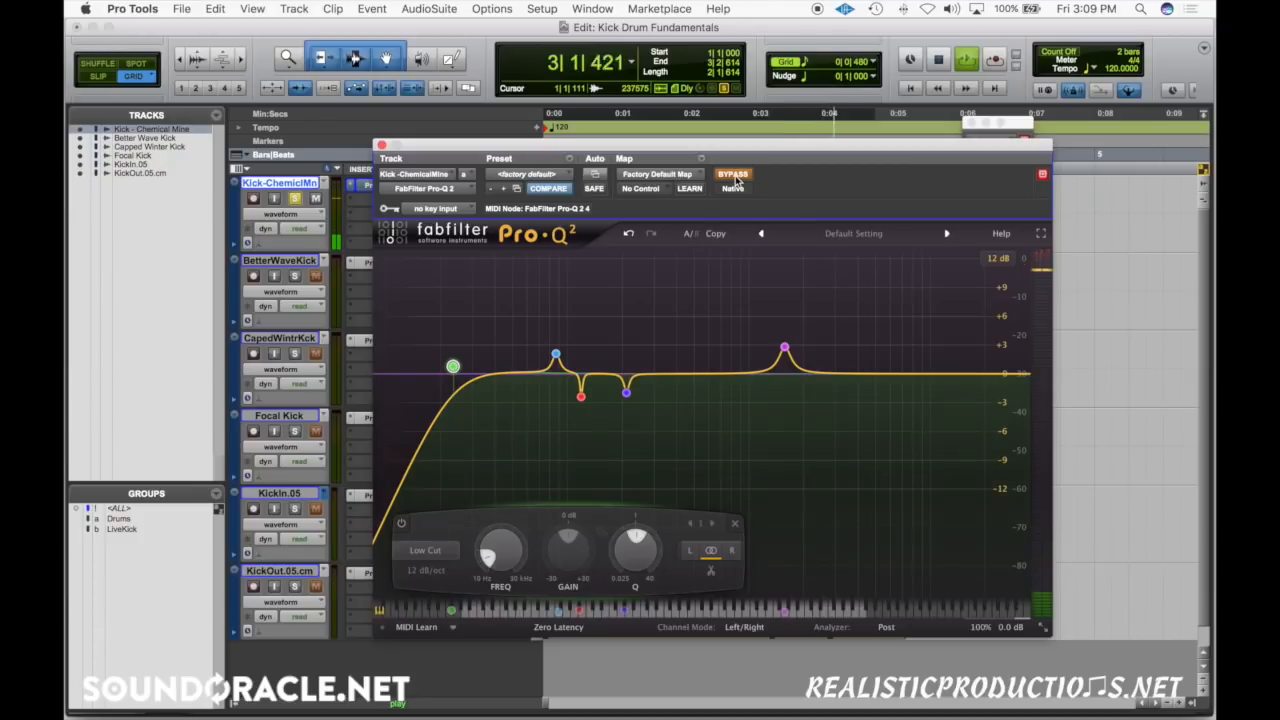
{"action": "left_click", "coordinate": [733, 174]}
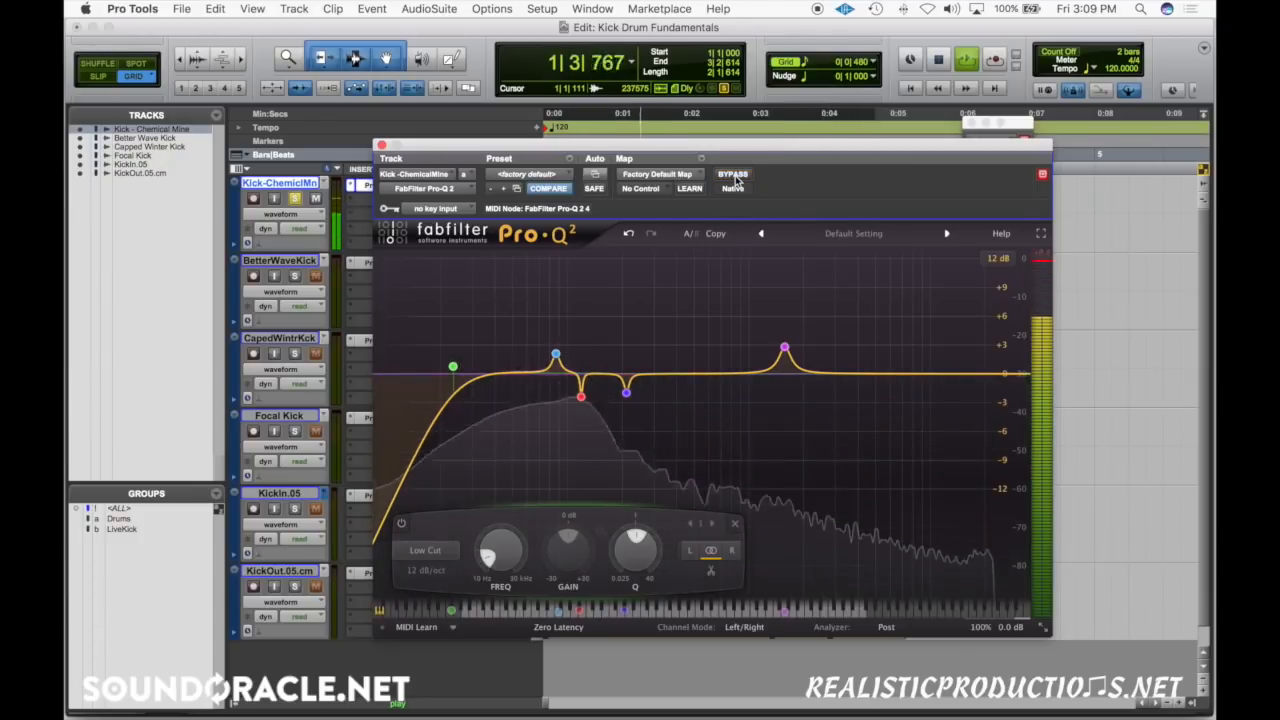
{"action": "left_click", "coordinate": [733, 175]}
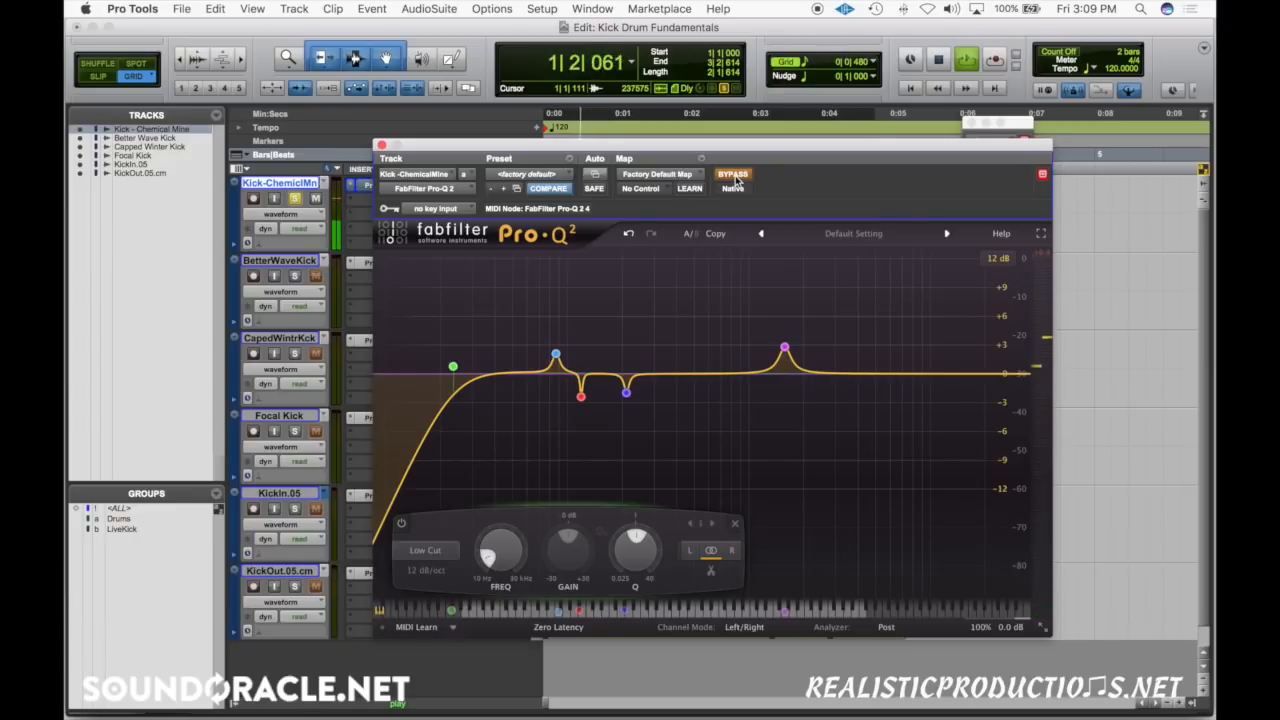
{"action": "left_click", "coordinate": [733, 174]}
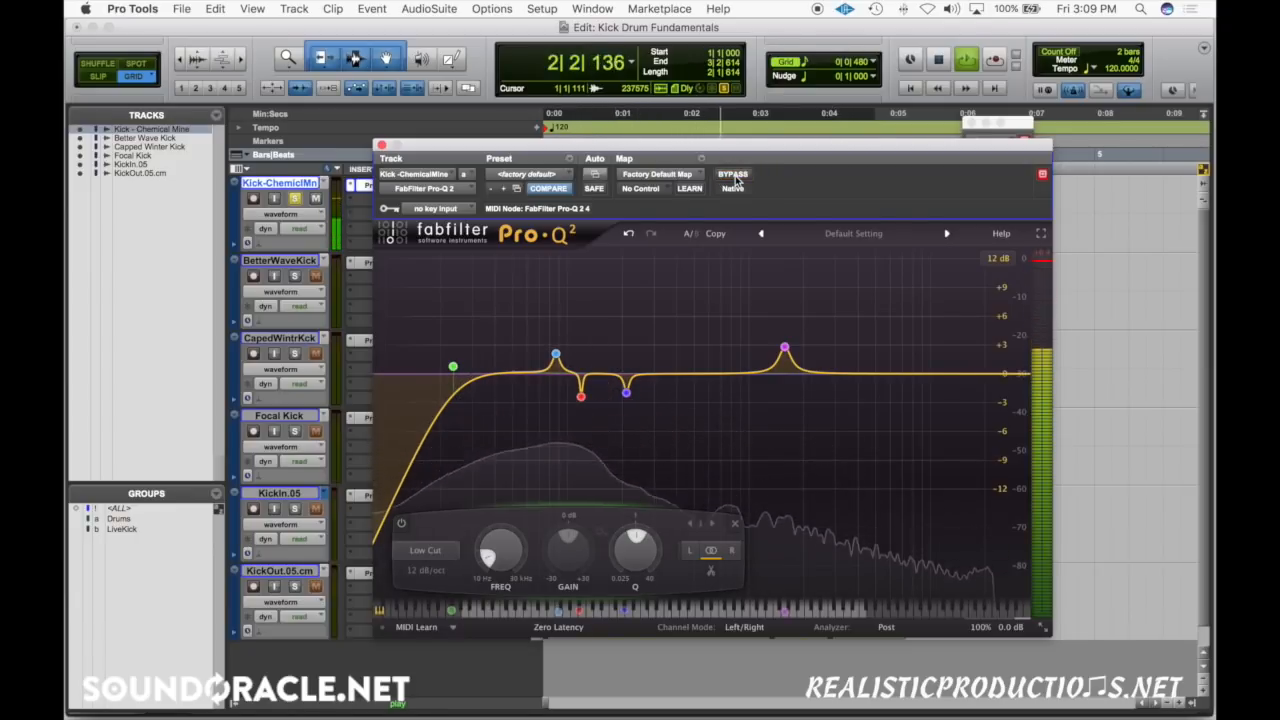
{"action": "left_click", "coordinate": [733, 174]}
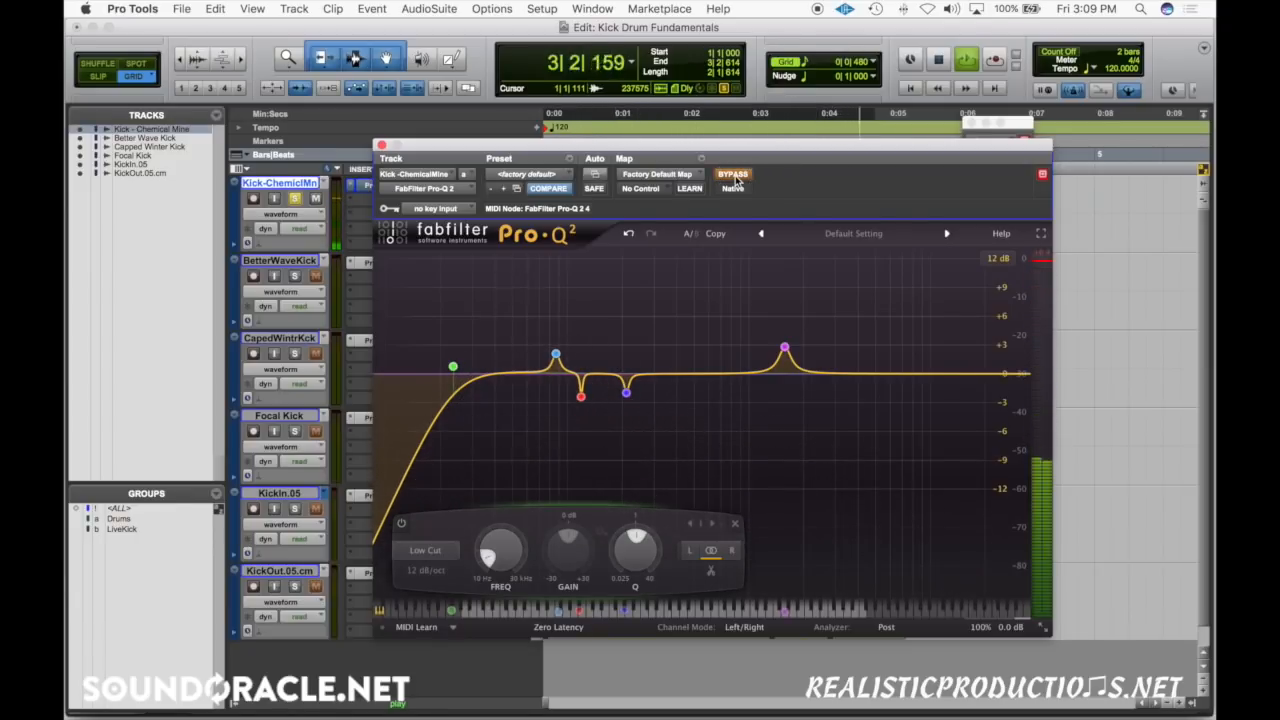
{"action": "left_click", "coordinate": [733, 175]}
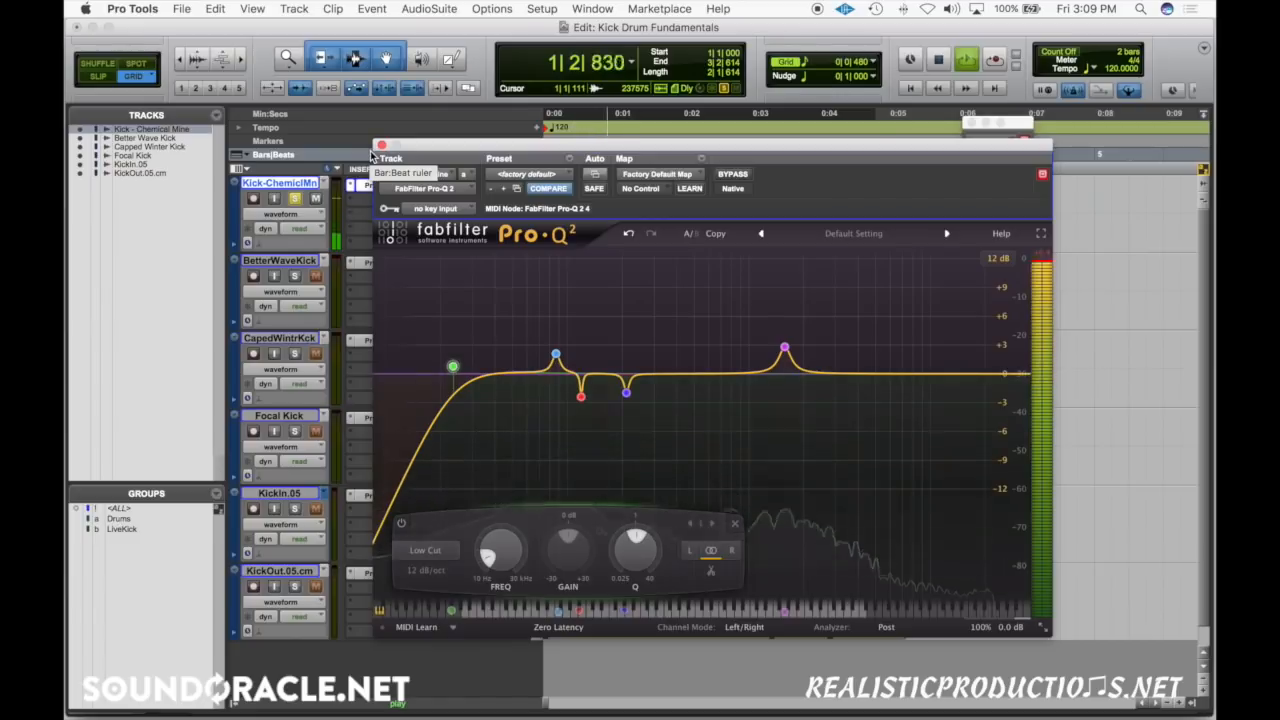
{"action": "key", "text": "space"}
Add a high cut at about 9 kHz, audition it with playback, and close the equalizer window.
{"action": "mouse_move", "coordinate": [797, 390]}
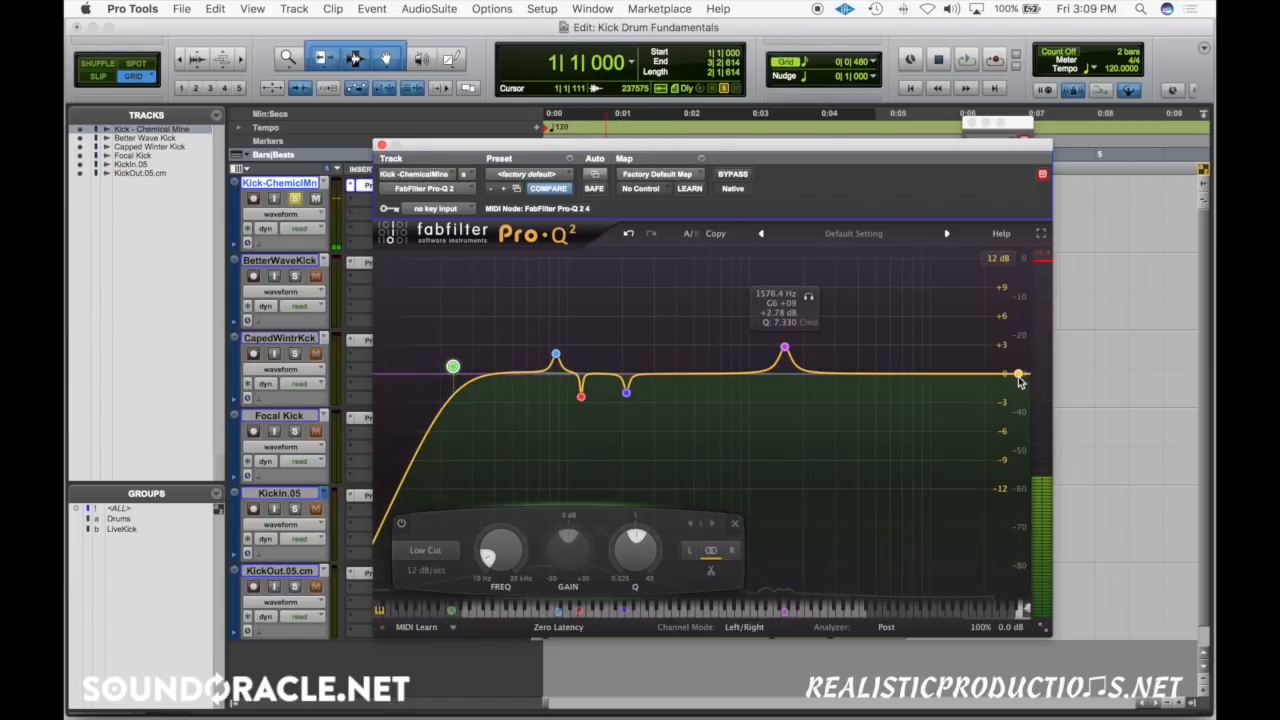
{"action": "left_click_drag", "start_coordinate": [1019, 376], "coordinate": [923, 372]}
{"action": "key", "text": "space"}
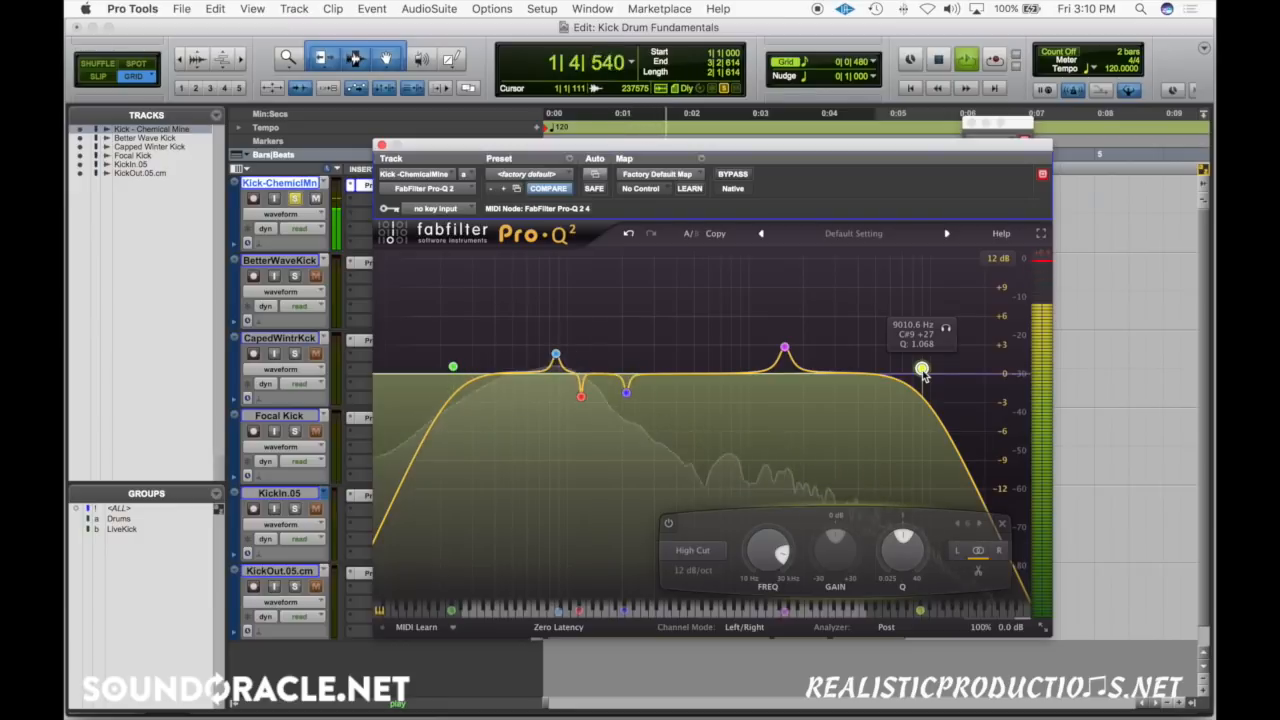
{"action": "key", "text": "space"}
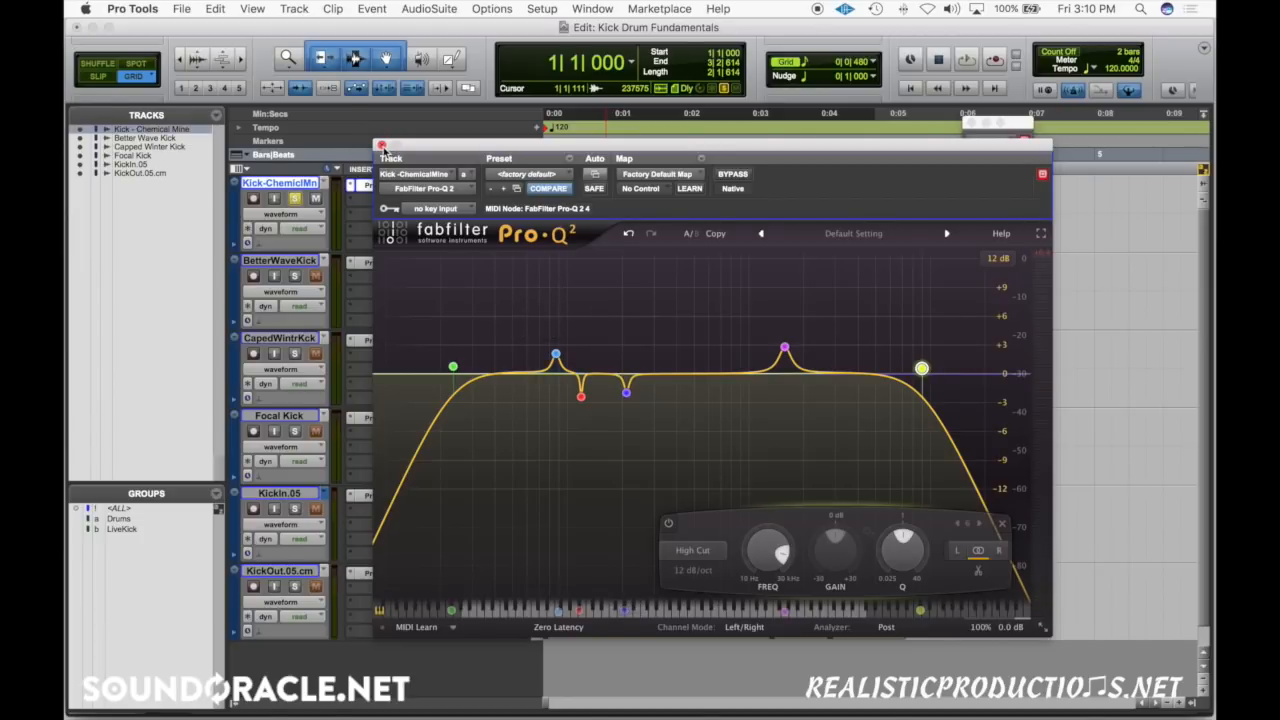
{"action": "left_click", "coordinate": [381, 146]}
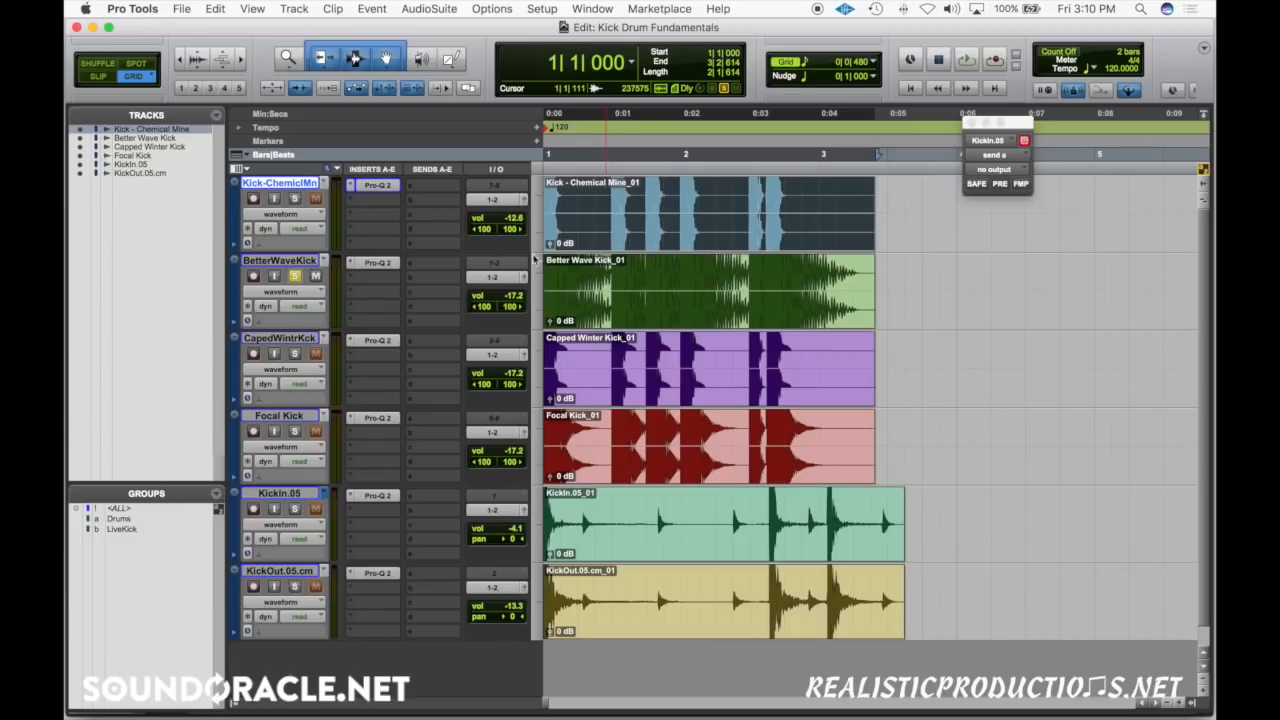
Open Pro-Q 2 on the Better Wave Kick track and add a low cut at about 41.8 Hz during playback.
{"action": "left_click", "coordinate": [612, 316]}
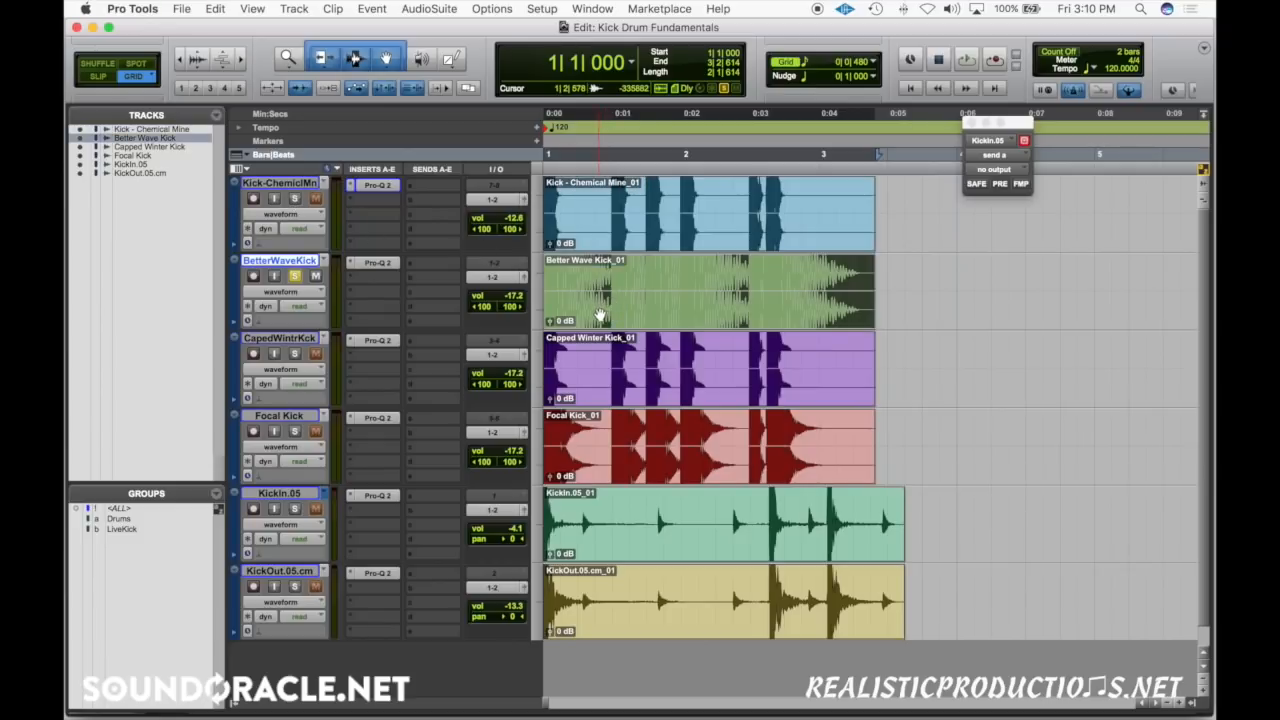
{"action": "left_click", "coordinate": [378, 263]}
{"action": "key", "text": "space"}
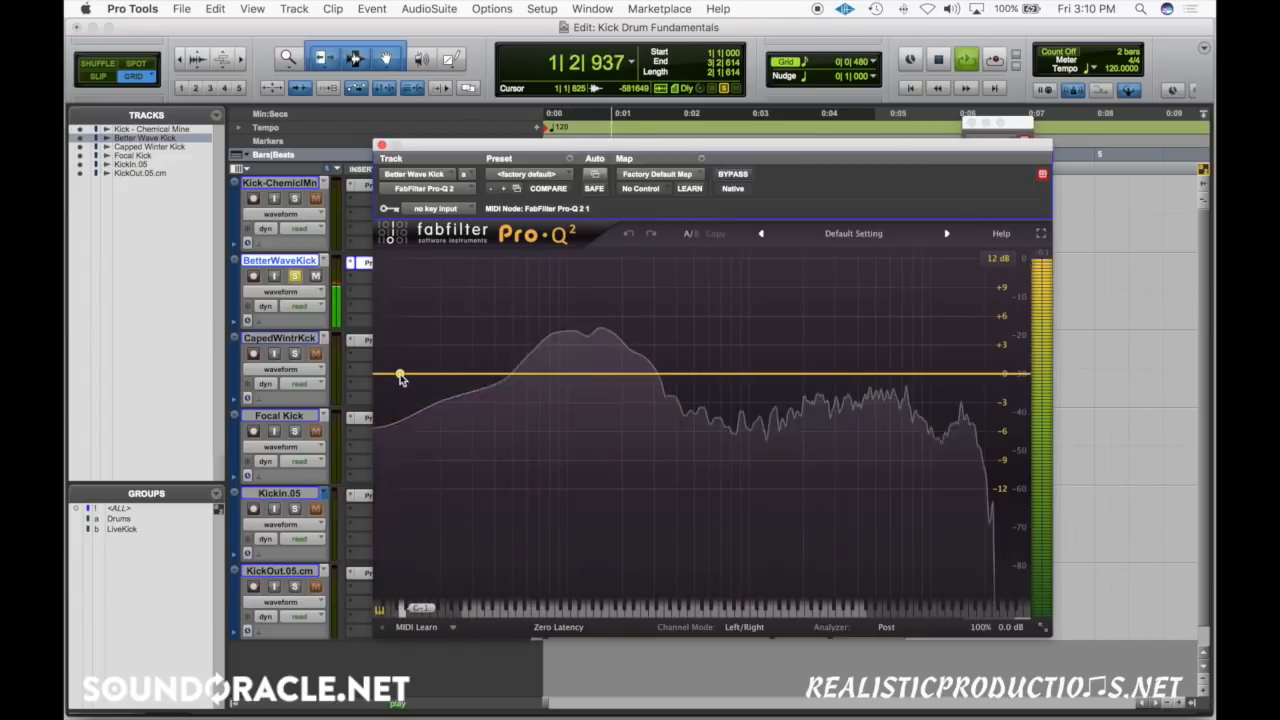
{"action": "left_click", "coordinate": [398, 376]}
{"action": "left_click_drag", "start_coordinate": [395, 372], "coordinate": [492, 375]}
Add a narrow bell boost above the low cut and raise the low cut frequency to about 50 Hz.
{"action": "left_click", "coordinate": [589, 366]}
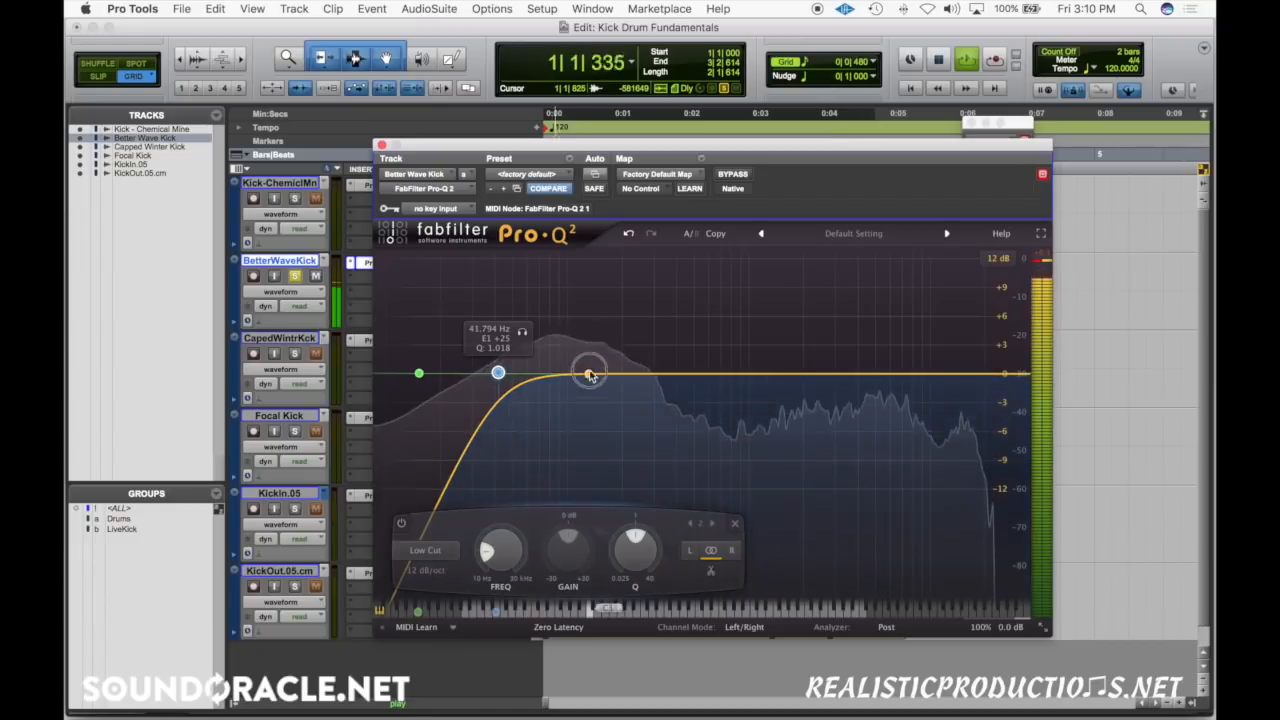
{"action": "left_click_drag", "start_coordinate": [589, 366], "coordinate": [592, 313]}
{"action": "scroll", "coordinate": [593, 314], "scroll_direction": "up", "scroll_amount": 10}
{"action": "left_click_drag", "start_coordinate": [498, 373], "coordinate": [513, 371]}
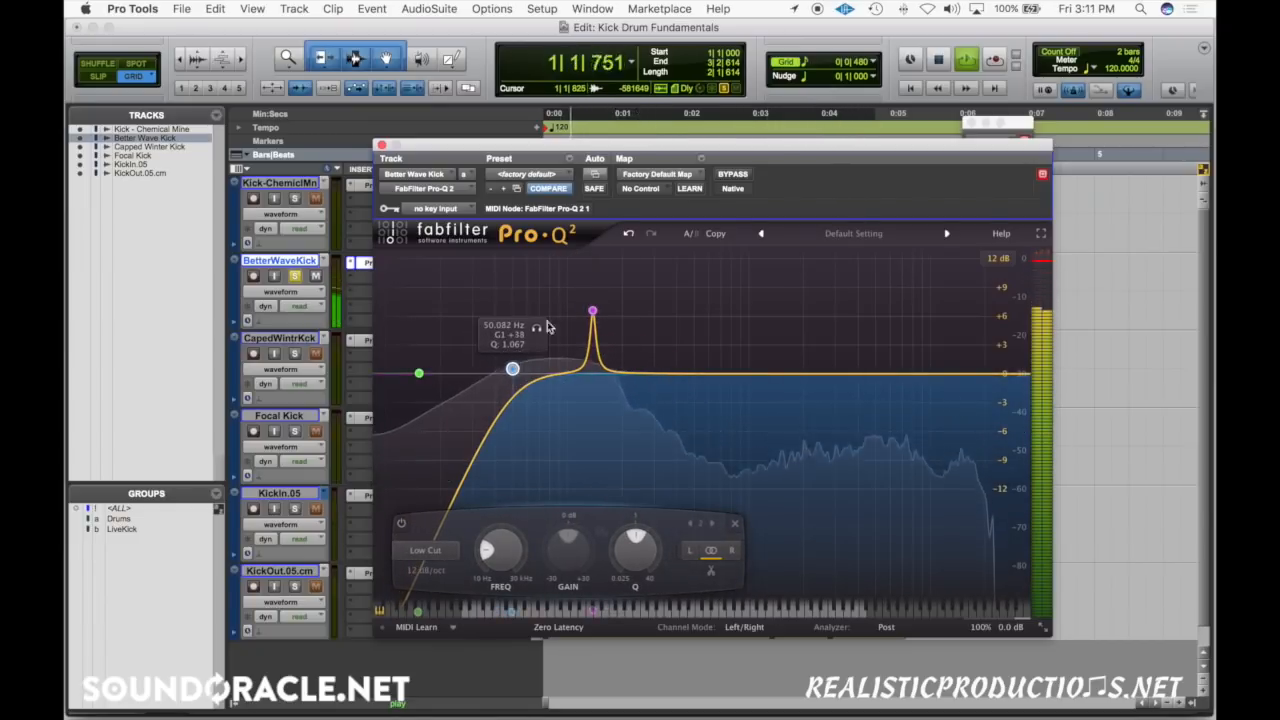
Audition the narrow bell in solo with a boost of about 11.4 dB, and set it to about 122 Hz with a gain of about -1.7 dB.
{"action": "left_click_drag", "start_coordinate": [592, 310], "coordinate": [580, 298]}
{"action": "left_click_drag", "start_coordinate": [510, 369], "coordinate": [505, 368]}
{"action": "left_click_drag", "start_coordinate": [580, 298], "coordinate": [581, 264]}
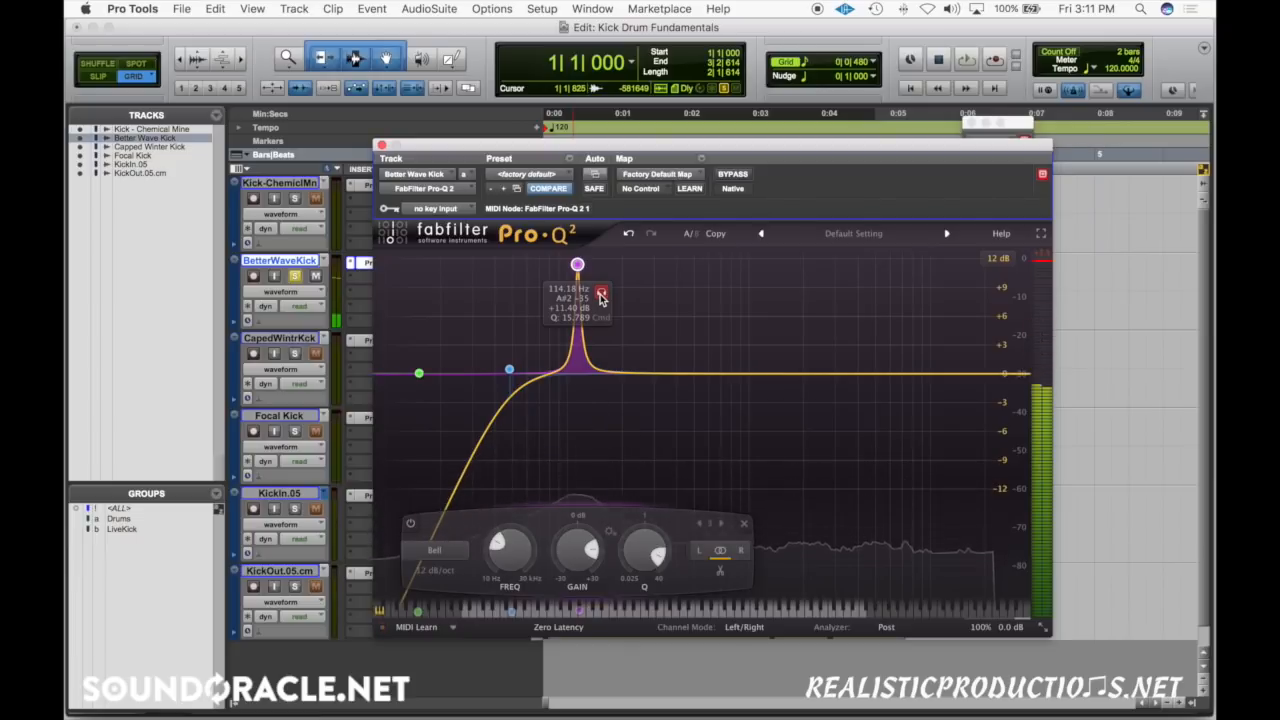
{"action": "key", "text": "space"}
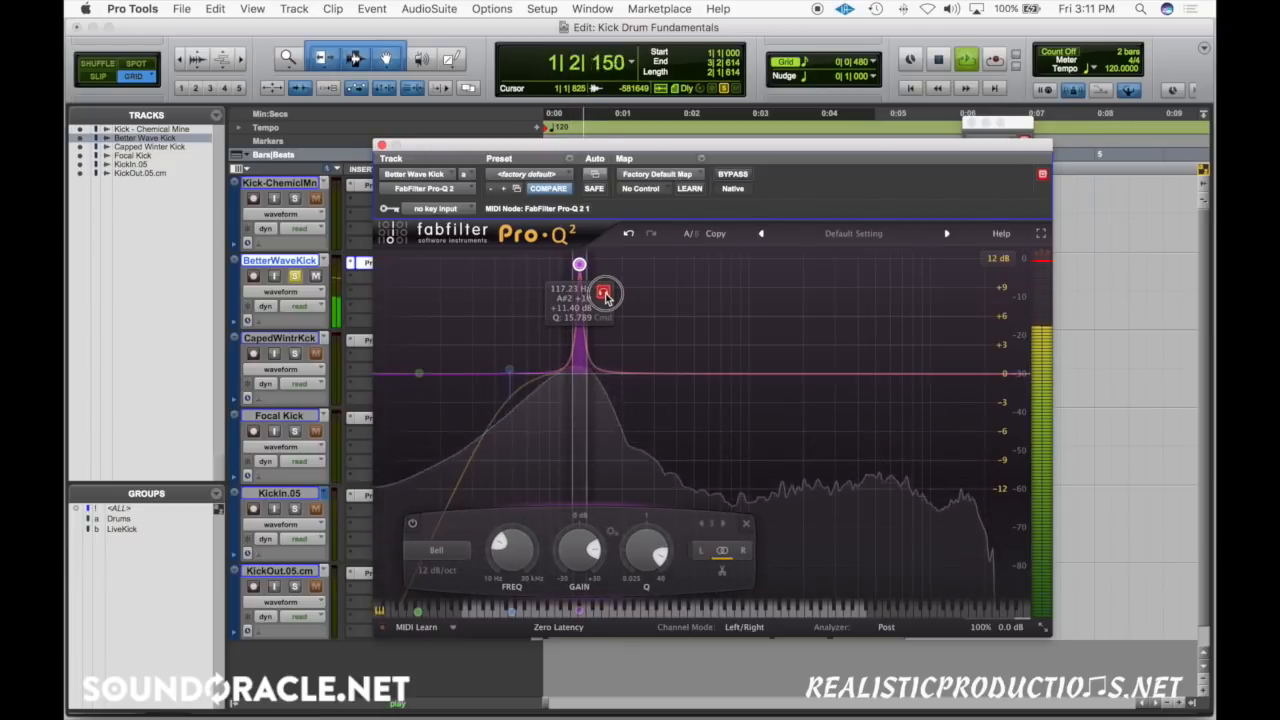
{"action": "left_click_drag", "start_coordinate": [605, 296], "coordinate": [607, 294]}
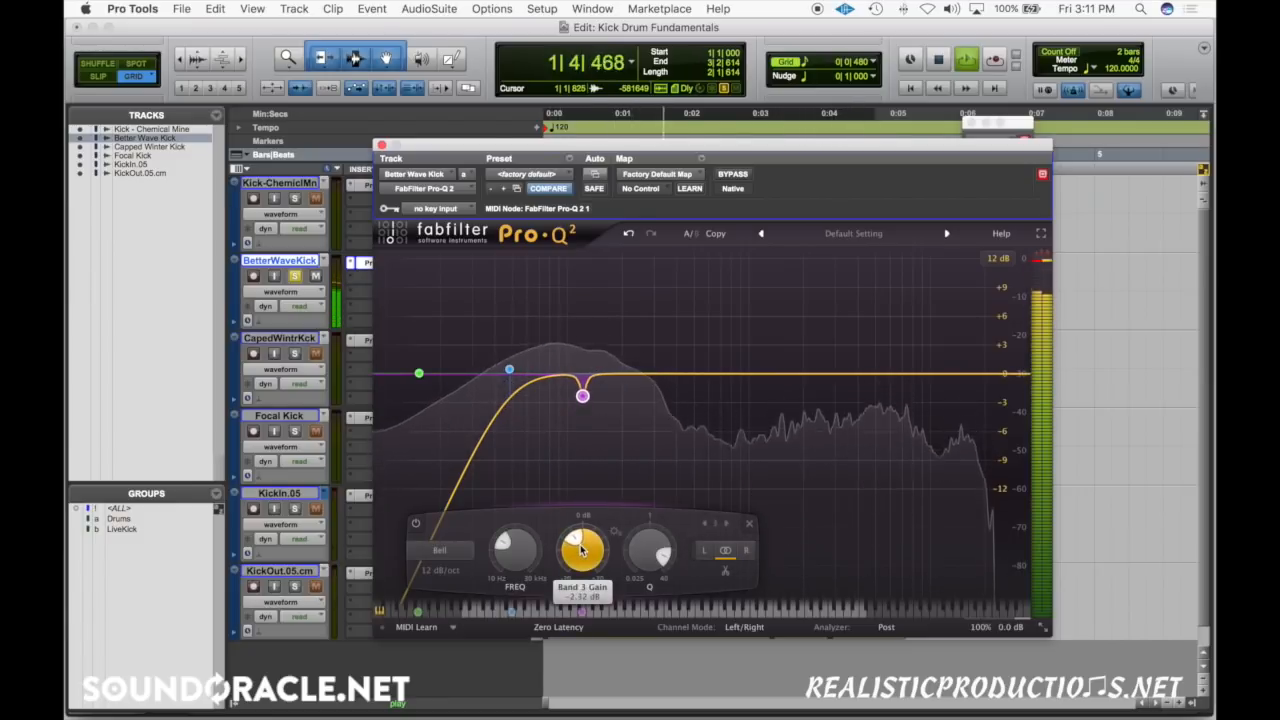
Add a bell boost of about 1.5 dB below the 122 Hz dip and a bell cut of about 1.5 dB above it.
{"action": "left_click_drag", "start_coordinate": [552, 376], "coordinate": [556, 313]}
{"action": "scroll", "coordinate": [546, 344], "scroll_direction": "up", "scroll_amount": 10}
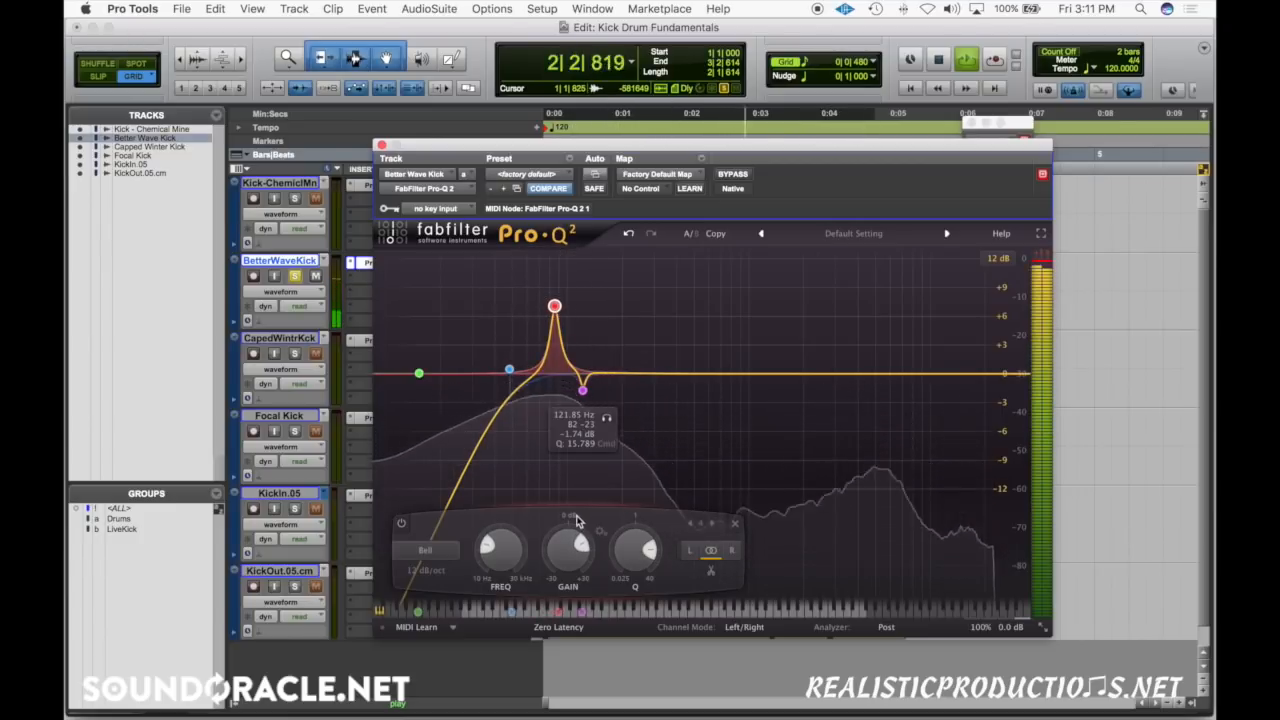
{"action": "left_click_drag", "start_coordinate": [580, 543], "coordinate": [573, 537]}
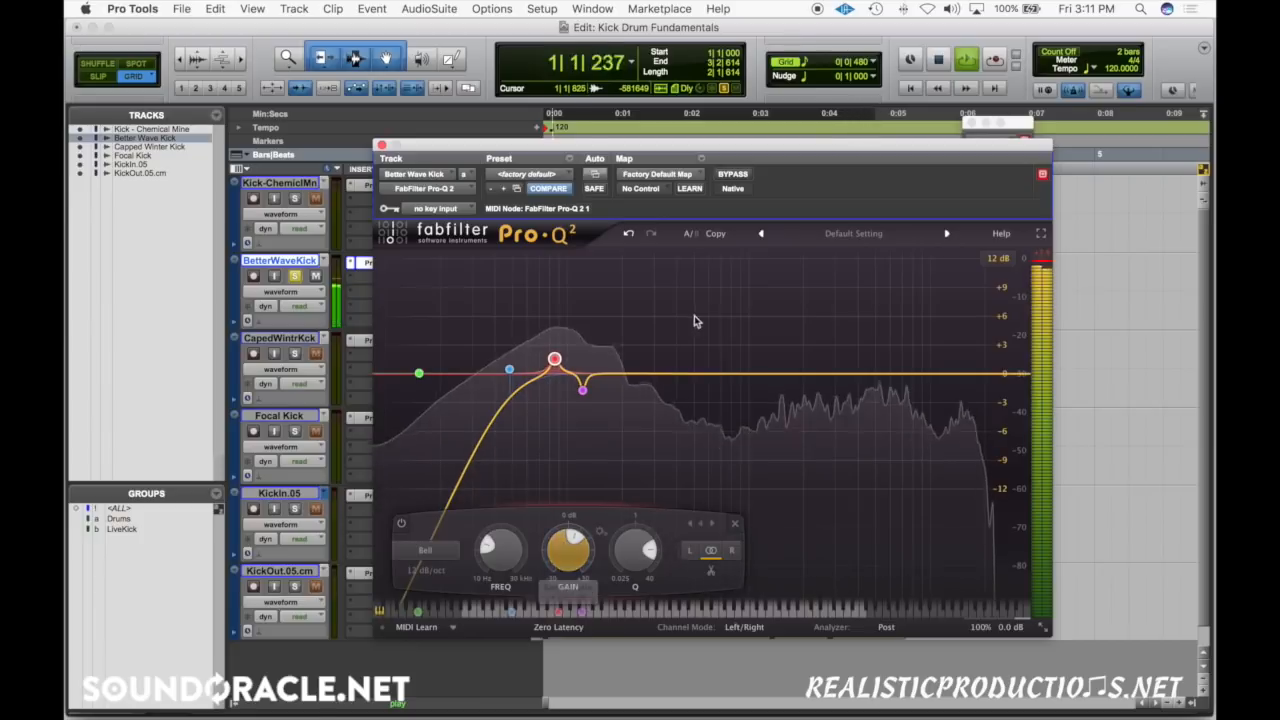
{"action": "left_click_drag", "start_coordinate": [660, 372], "coordinate": [628, 269]}
{"action": "left_click_drag", "start_coordinate": [626, 548], "coordinate": [622, 548]}
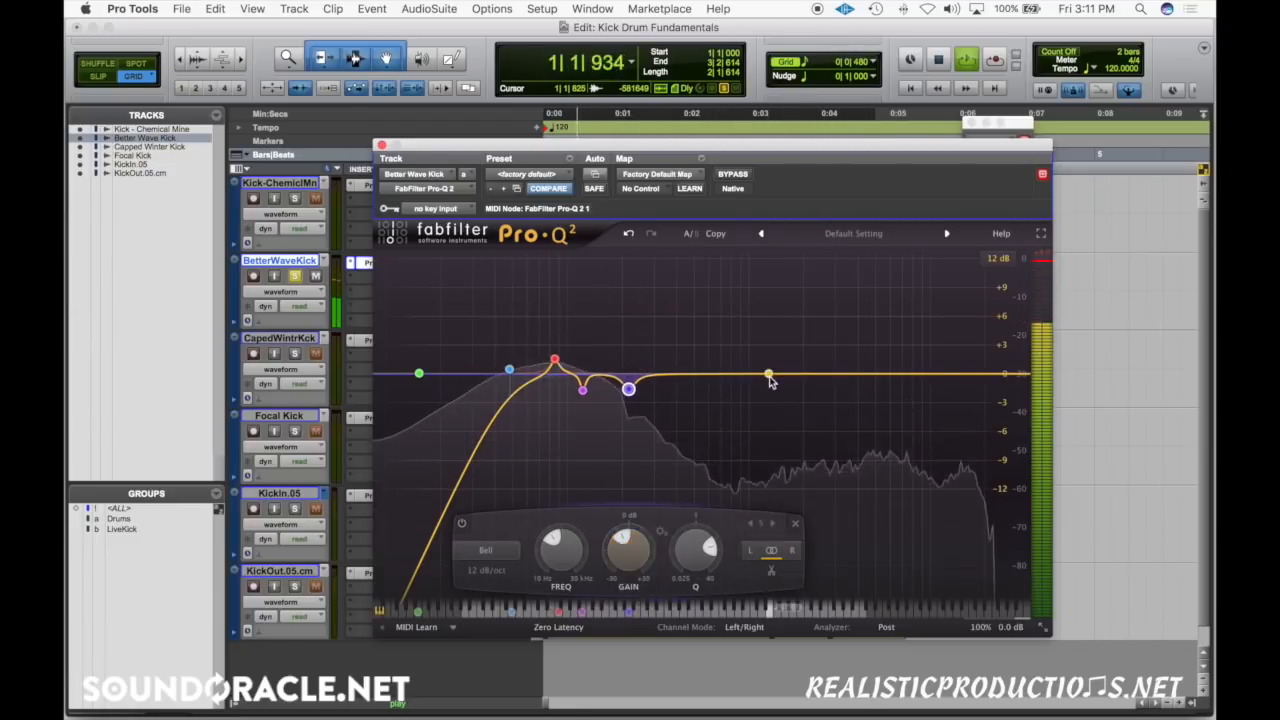
Add a bell band in the upper mids, audition it with a stronger boost, and reduce its gain to about +1.5 dB.
{"action": "left_click_drag", "start_coordinate": [783, 372], "coordinate": [793, 314]}
{"action": "scroll", "coordinate": [791, 309], "scroll_direction": "up", "scroll_amount": 5}
{"action": "left_click_drag", "start_coordinate": [804, 545], "coordinate": [797, 537]}
Add a very narrow bell band above the upper-mid boost, audition it boosted, and set it to a cut of about 3.5 dB.
{"action": "left_click_drag", "start_coordinate": [871, 376], "coordinate": [834, 280]}
{"action": "scroll", "coordinate": [847, 281], "scroll_direction": "up", "scroll_amount": 5}
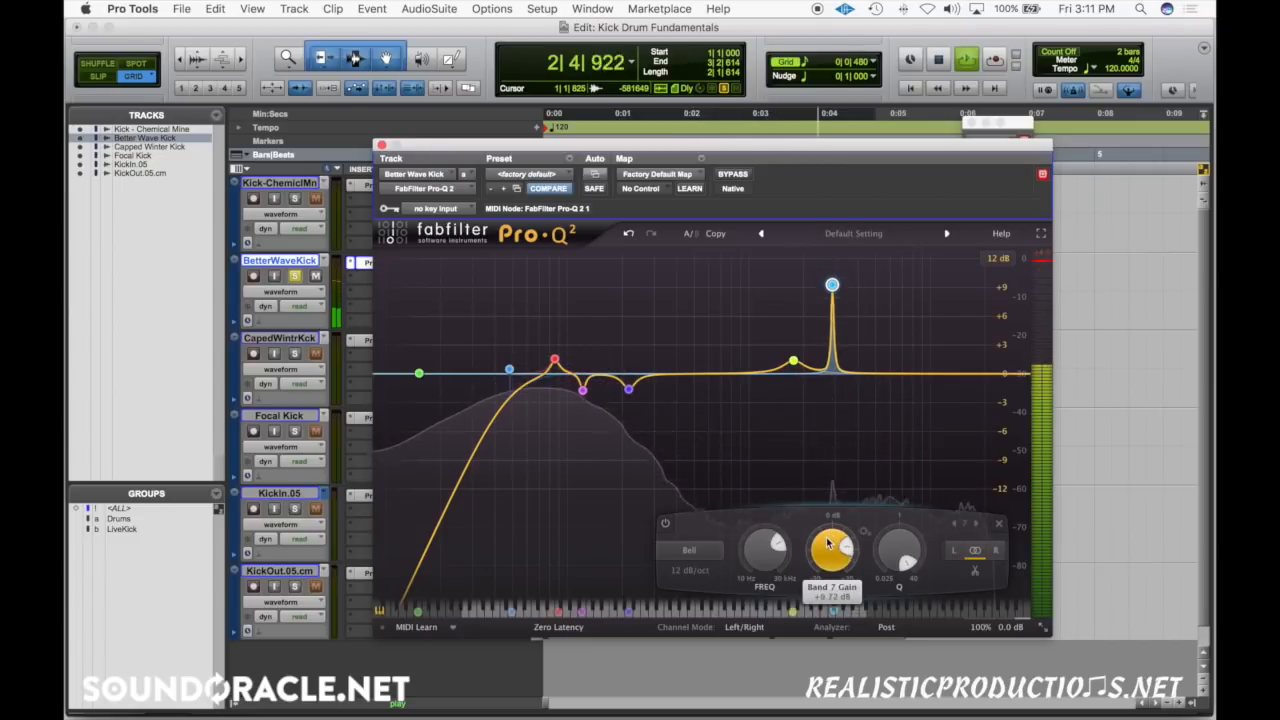
{"action": "scroll", "coordinate": [828, 543], "scroll_direction": "down", "scroll_amount": 2}
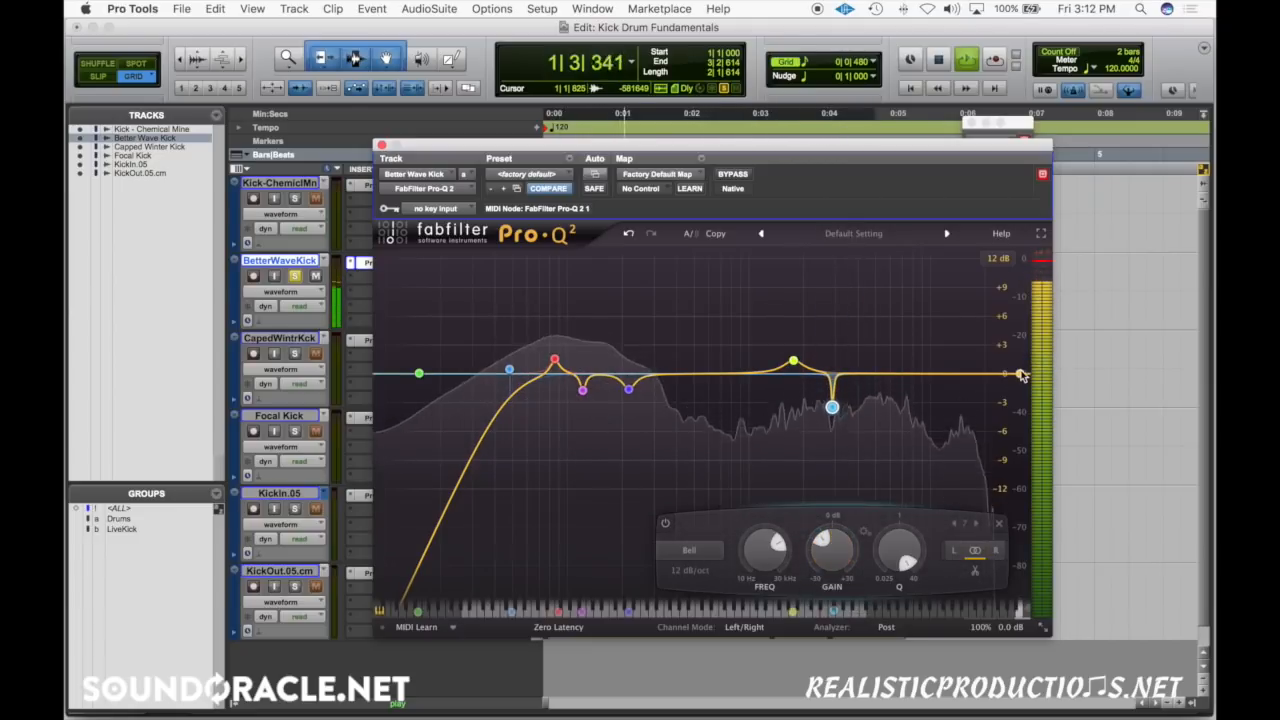
Add a high cut at about 13 kHz, toggle the equalizer bypass to compare, and stop playback.
{"action": "left_click", "coordinate": [1005, 374]}
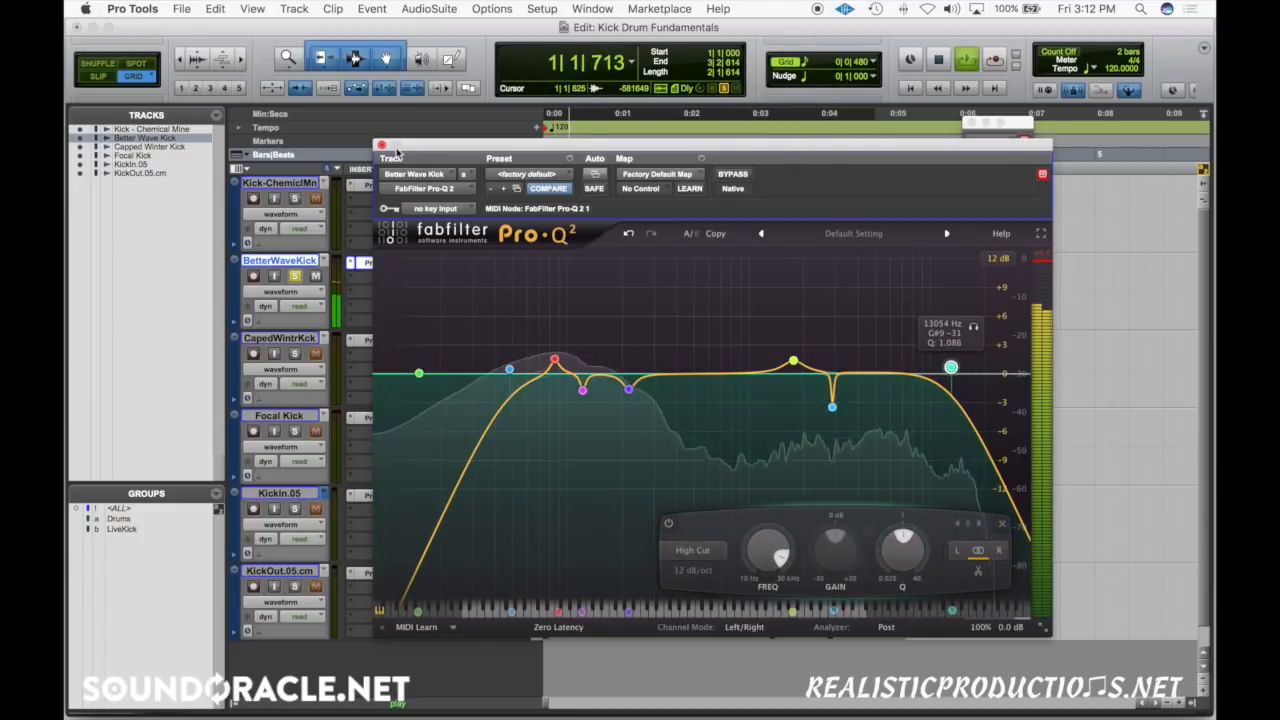
{"action": "left_click", "coordinate": [746, 177]}
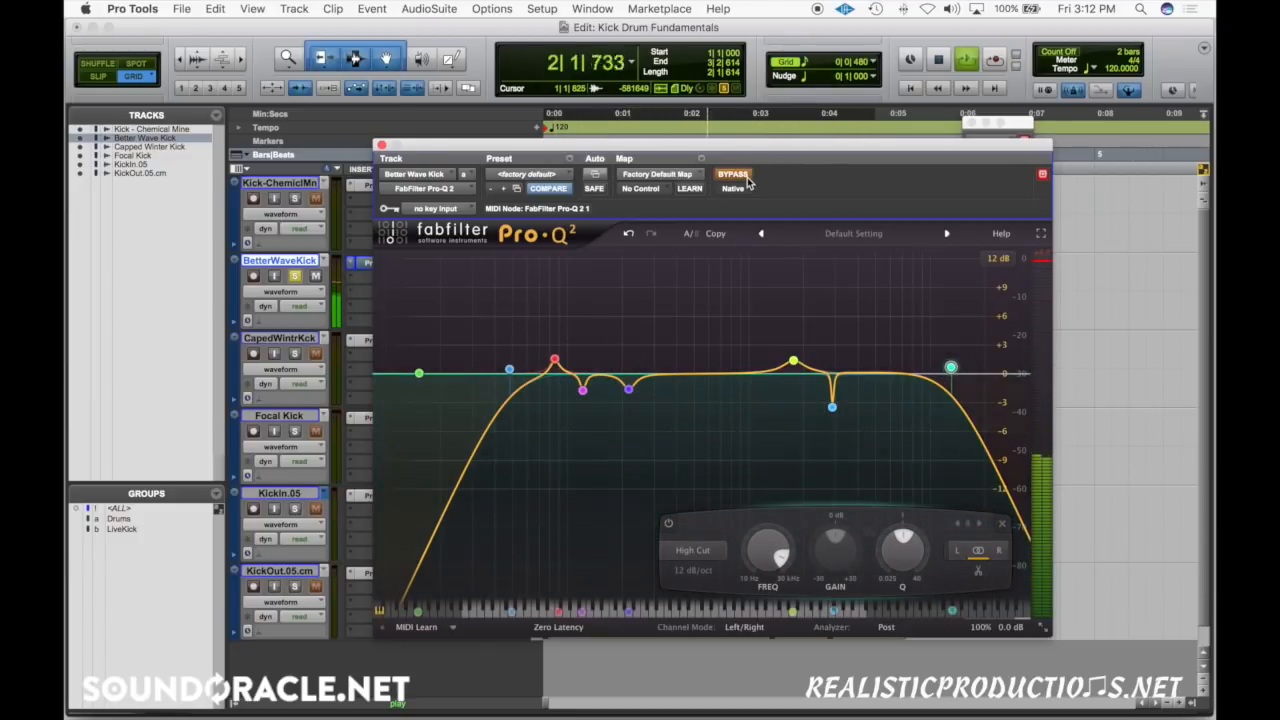
{"action": "left_click", "coordinate": [746, 177]}
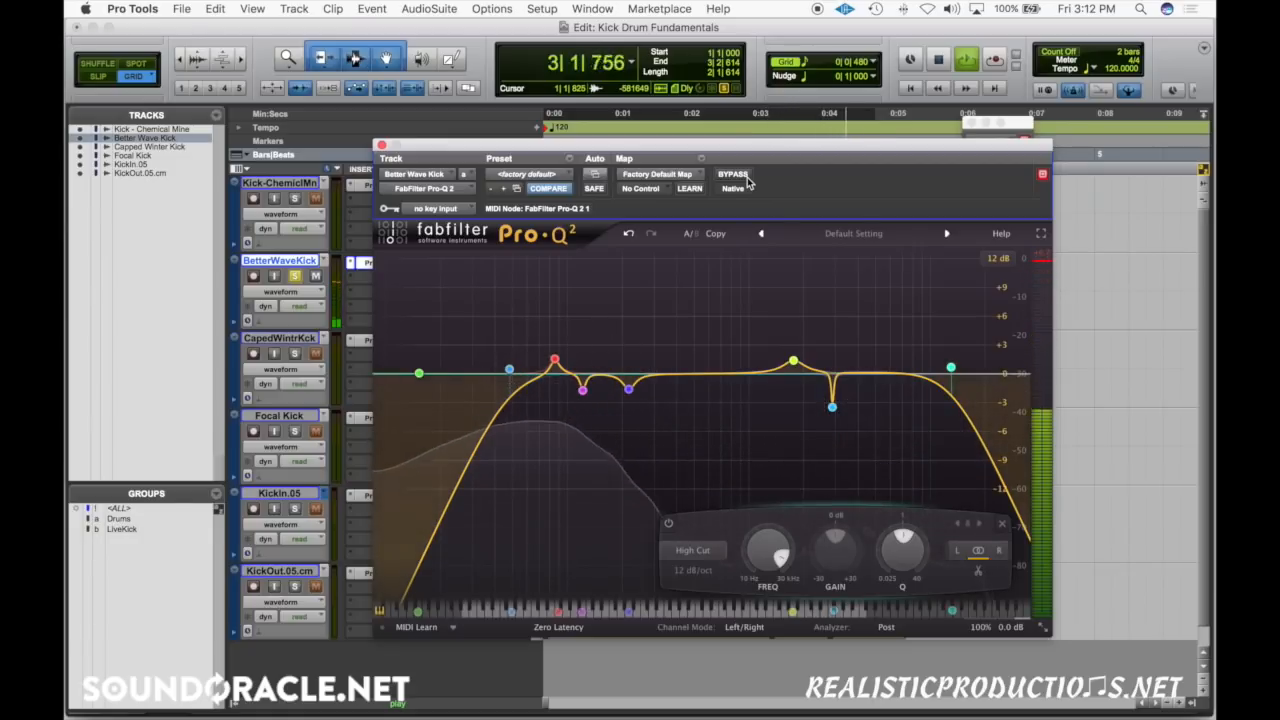
{"action": "key", "text": "space"}
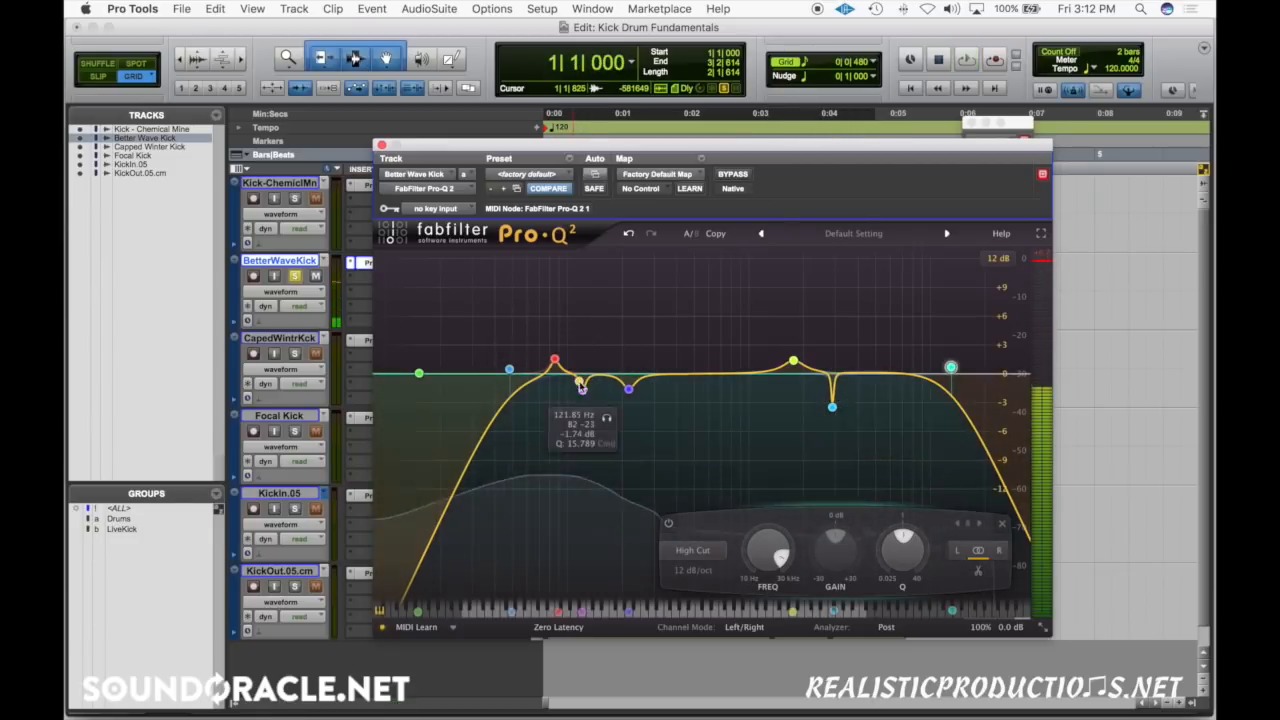
Lower the low-cut frequency slightly, delete the stray low shelf band near 15 Hz, and close the equalizer window.
{"action": "left_click_drag", "start_coordinate": [508, 372], "coordinate": [502, 372]}
{"action": "left_click", "coordinate": [497, 371], "text": "alt"}
{"action": "right_click", "coordinate": [419, 374]}
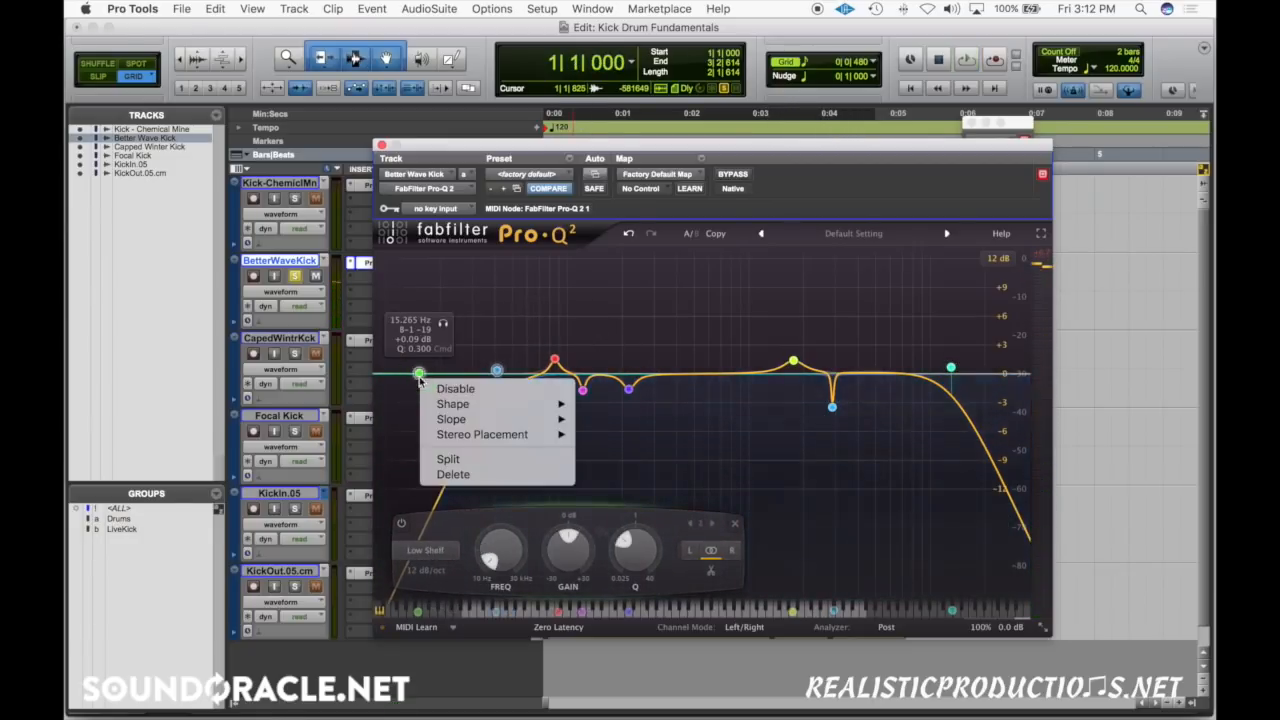
{"action": "left_click", "coordinate": [500, 474]}
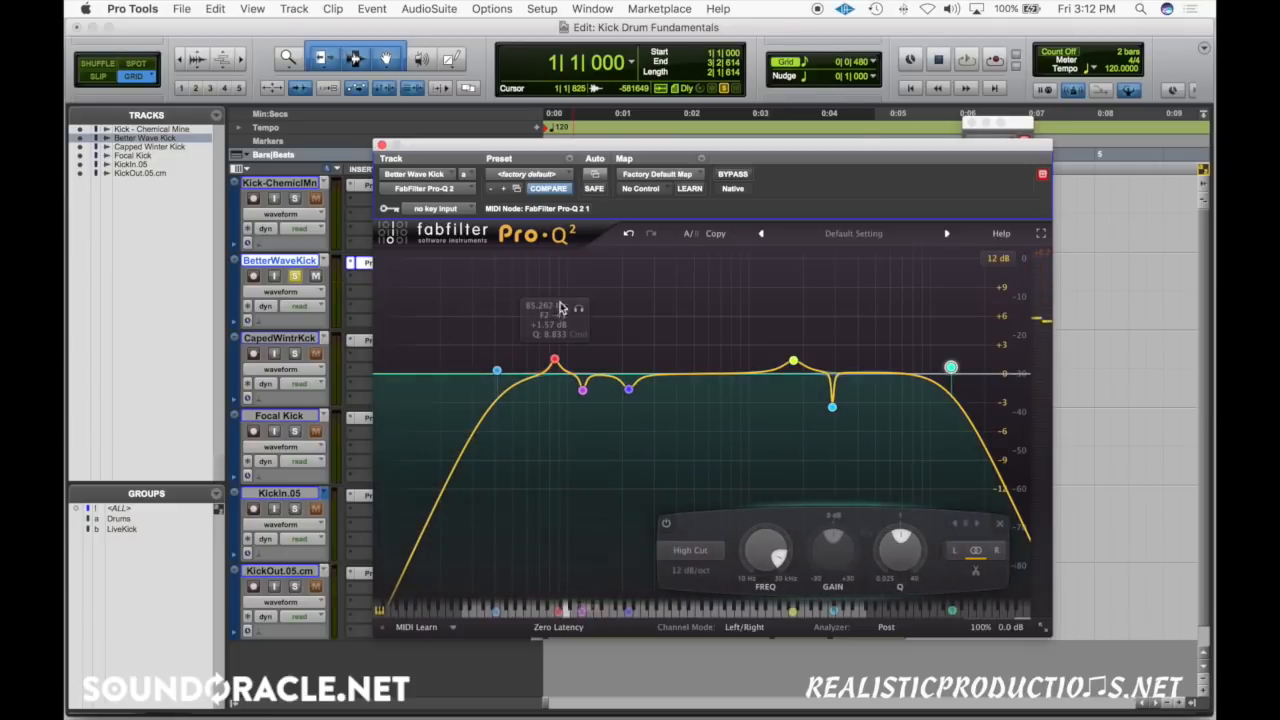
{"action": "left_click", "coordinate": [382, 145]}
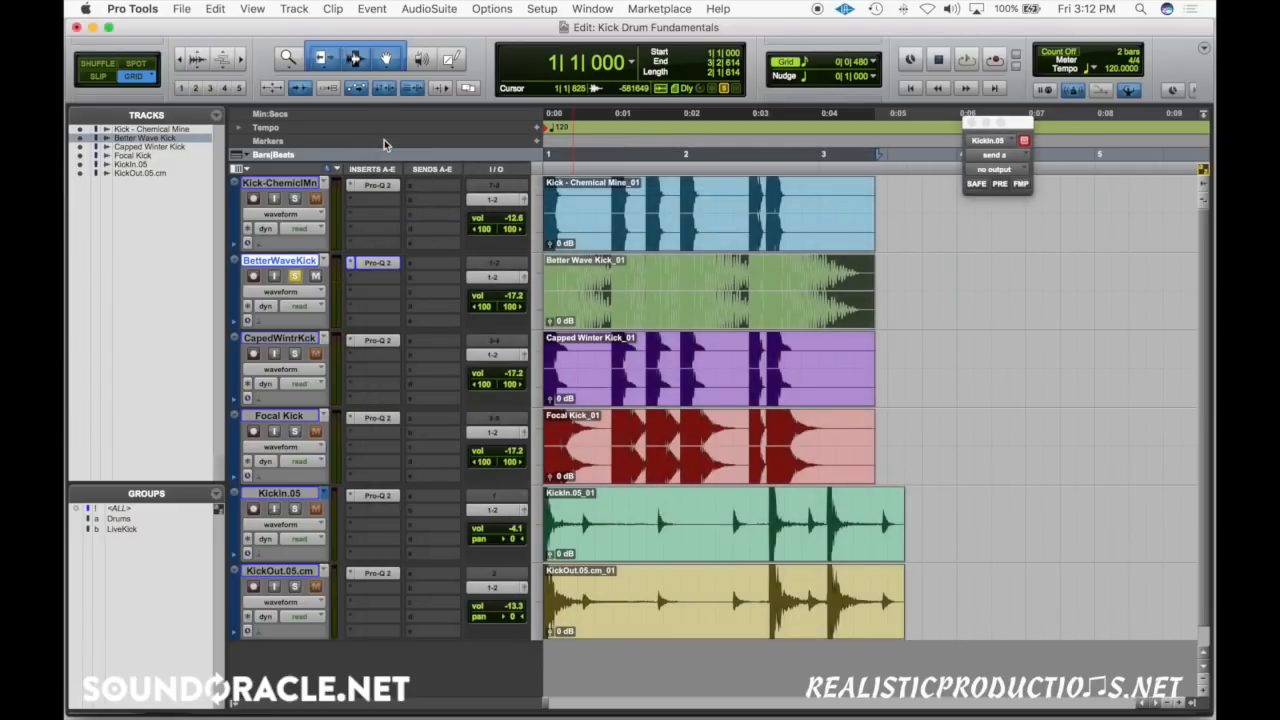
Solo the Capped Winter Kick track instead of Better Wave Kick and select its clip.
{"action": "left_click", "coordinate": [284, 369]}
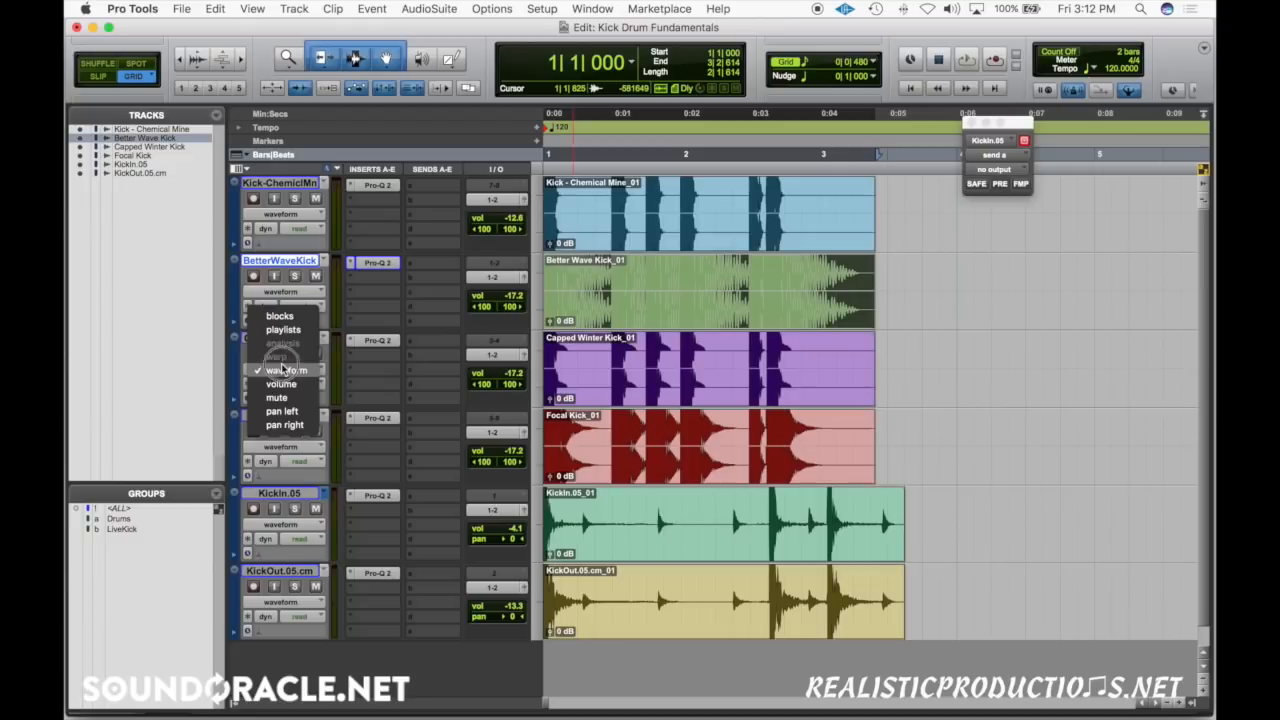
{"action": "left_click", "coordinate": [249, 263]}
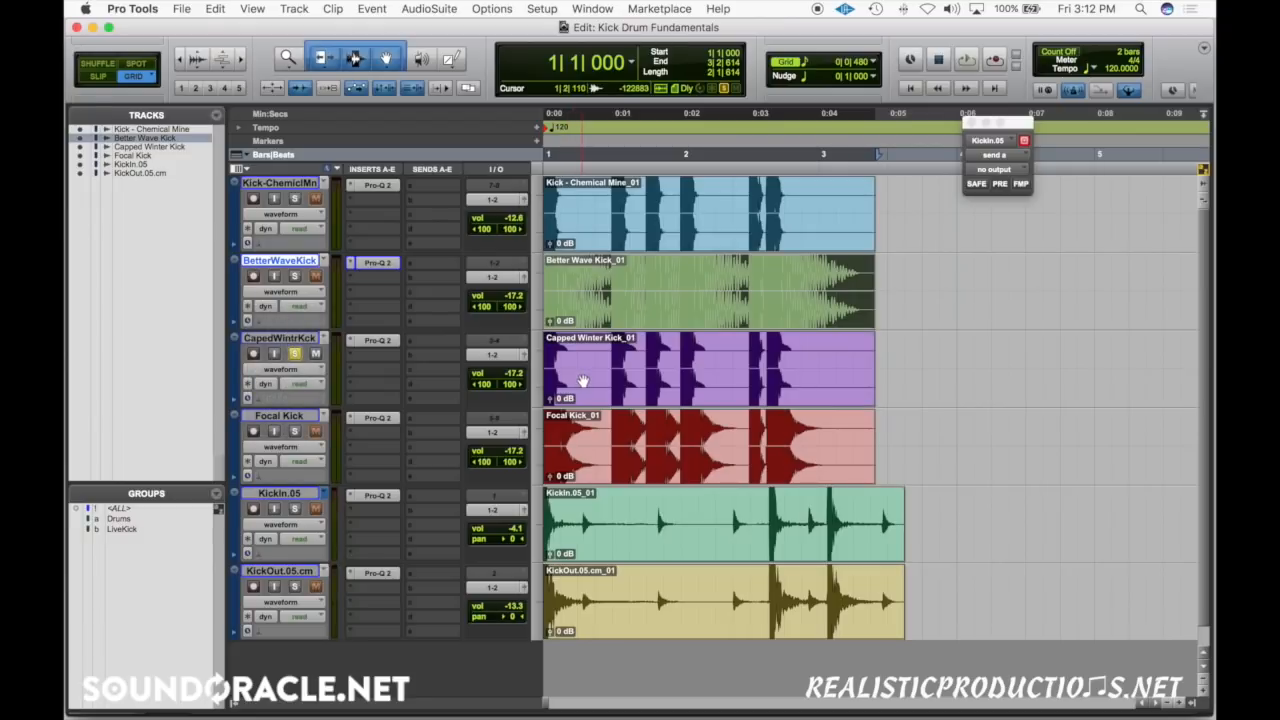
{"action": "left_click", "coordinate": [583, 381]}
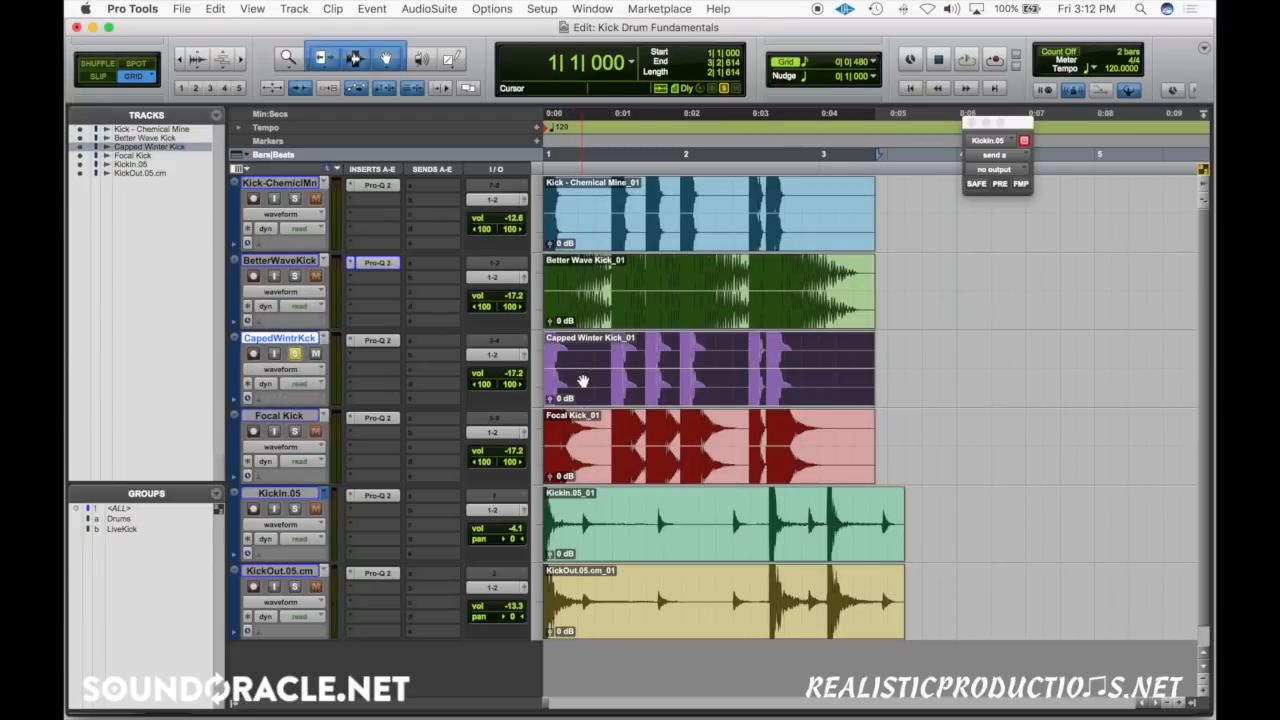
Open Pro-Q 2 on the Capped Winter Kick track, start playback, and add a low cut at about 43 Hz.
{"action": "left_click", "coordinate": [378, 343]}
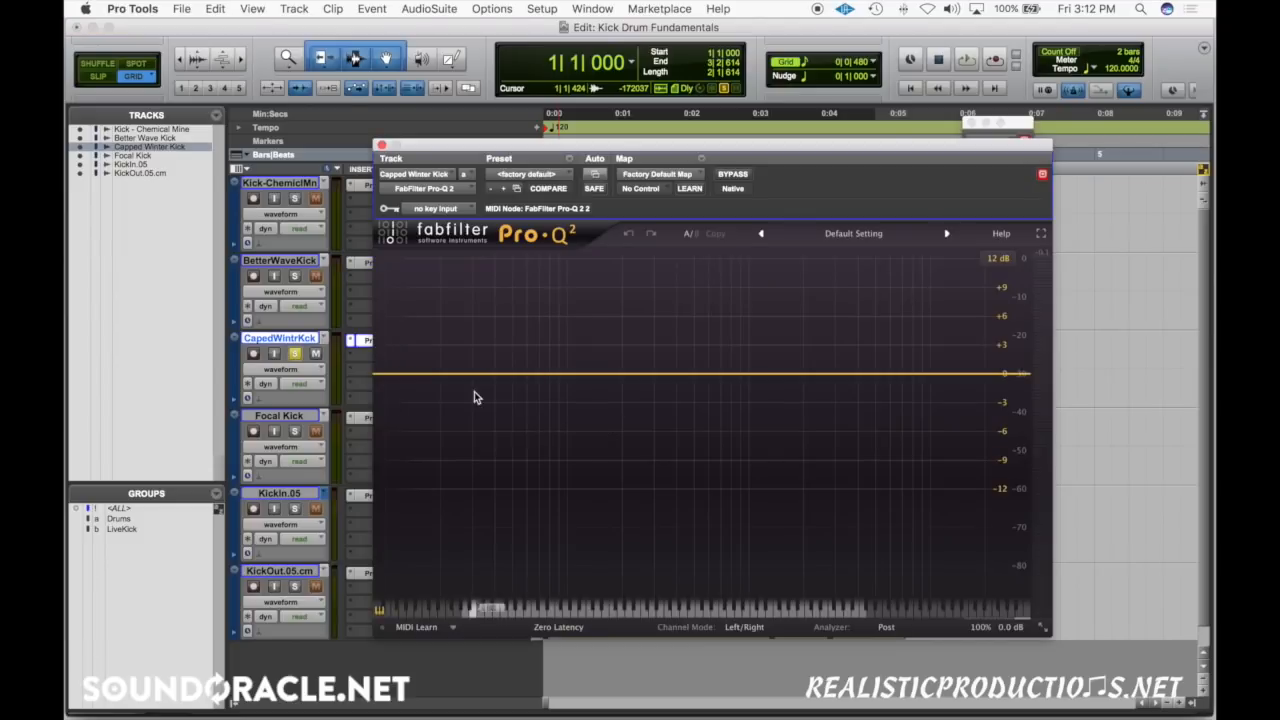
{"action": "key", "text": "space"}
{"action": "left_click_drag", "start_coordinate": [396, 378], "coordinate": [501, 368]}
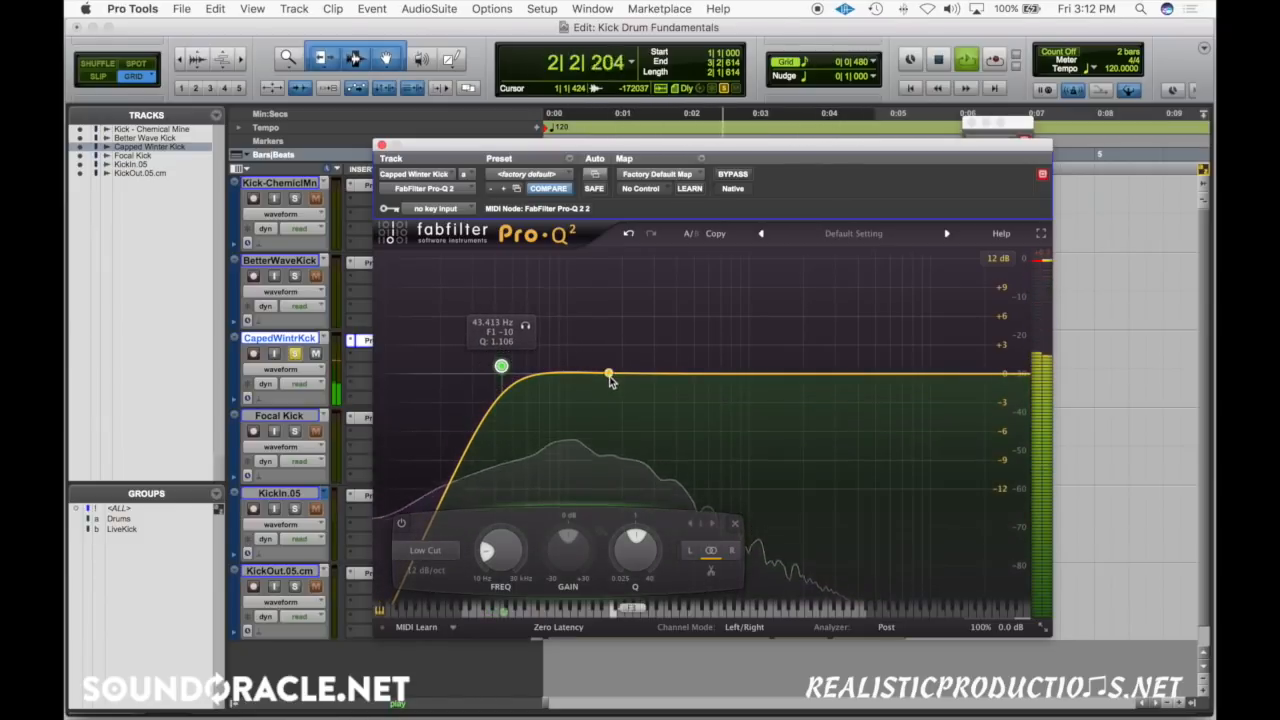
Add a bell band with Q 40, set the display range to 6 dB, and sweep it boosted before cutting about 1 dB at 107 Hz.
{"action": "left_click_drag", "start_coordinate": [588, 371], "coordinate": [576, 281]}
{"action": "scroll", "coordinate": [564, 305], "scroll_direction": "up", "scroll_amount": 10}
{"action": "left_click", "coordinate": [998, 258]}
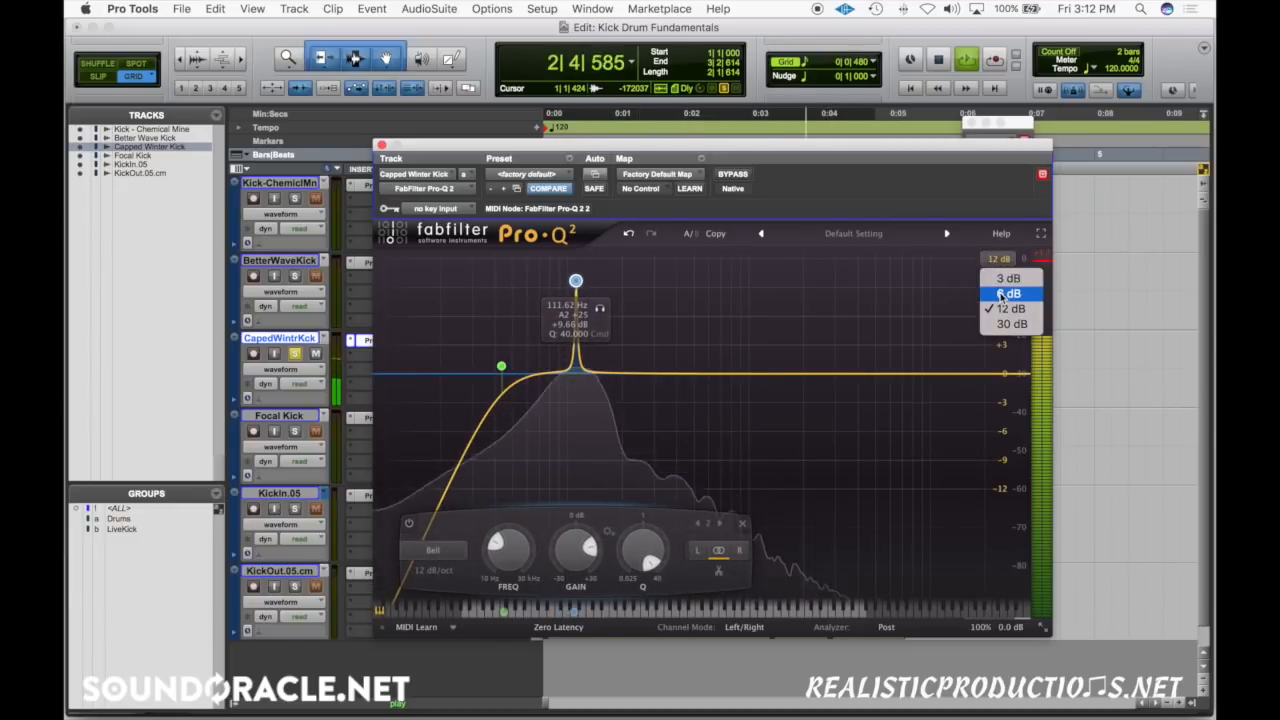
{"action": "left_click", "coordinate": [998, 289]}
{"action": "left_click_drag", "start_coordinate": [575, 556], "coordinate": [575, 585]}
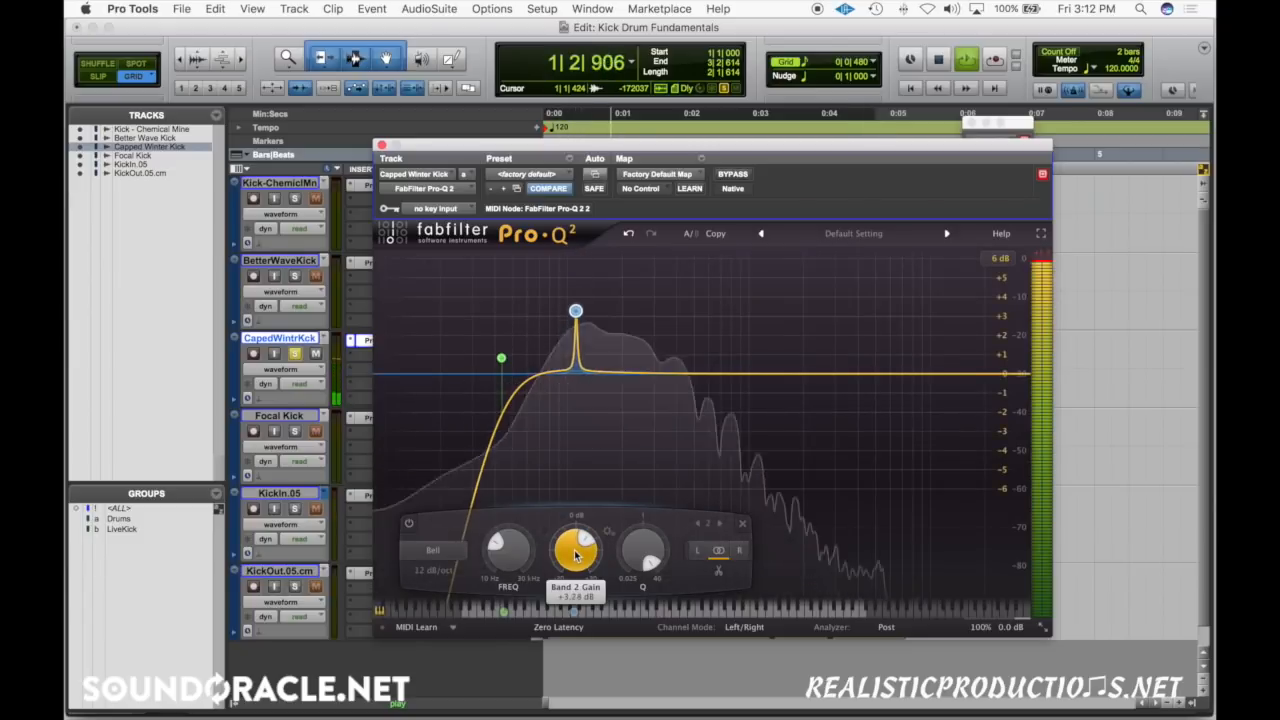
{"action": "left_click_drag", "start_coordinate": [575, 286], "coordinate": [572, 286]}
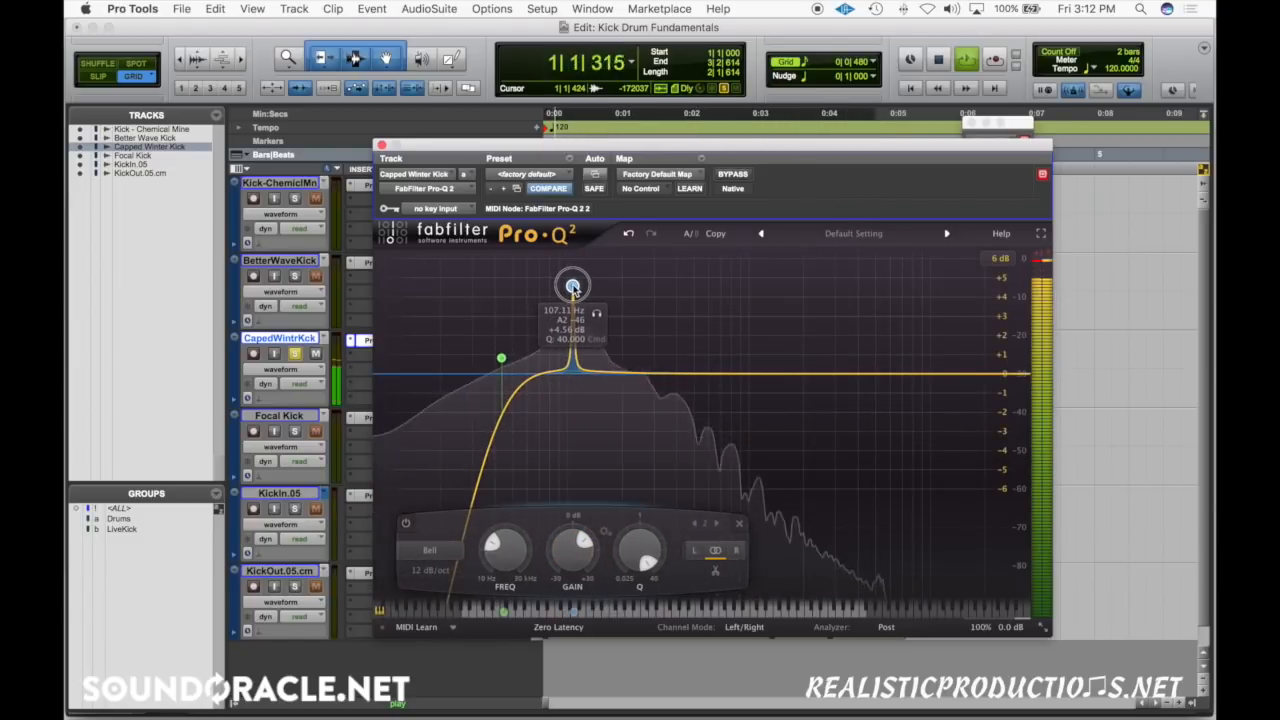
{"action": "left_click_drag", "start_coordinate": [572, 550], "coordinate": [572, 583]}
Add a bell boost of about 1.9 dB at 86 Hz, and retune the narrow cut to about 110 Hz, -1.4 dB and Q 31.6.
{"action": "left_click_drag", "start_coordinate": [502, 358], "coordinate": [556, 274]}
{"action": "scroll", "coordinate": [545, 329], "scroll_direction": "up", "scroll_amount": 5}
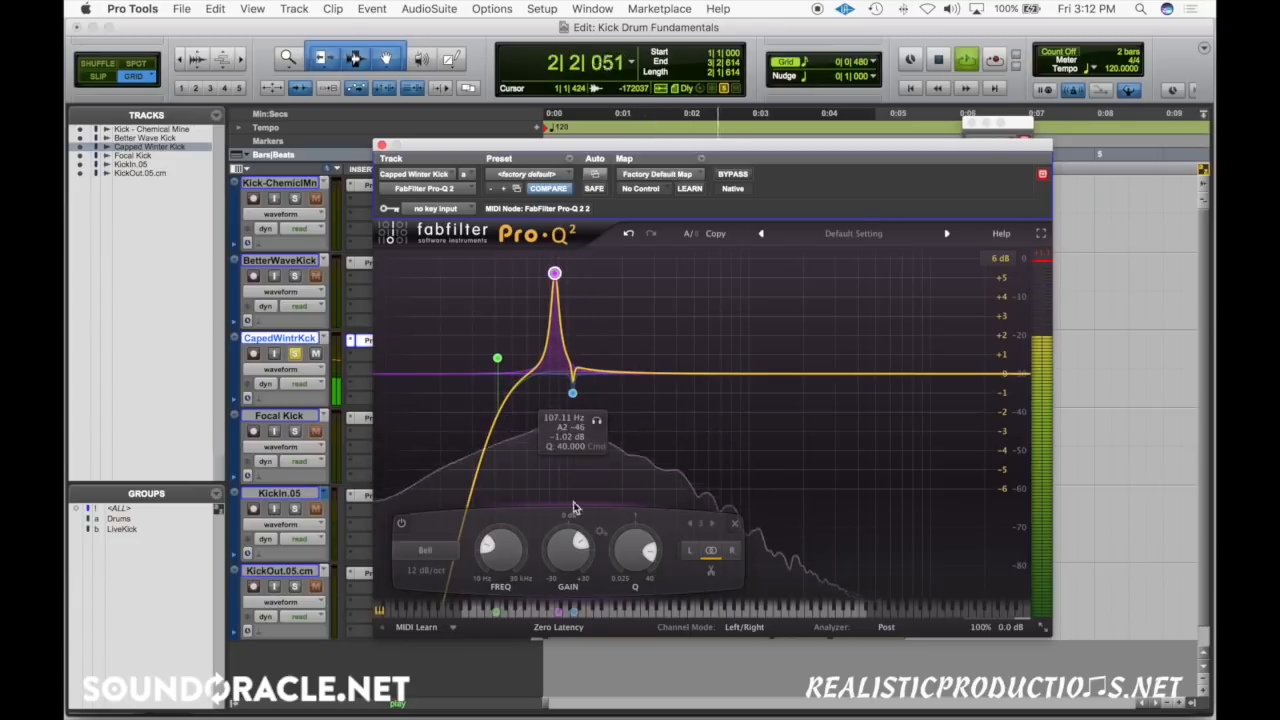
{"action": "left_click_drag", "start_coordinate": [562, 529], "coordinate": [560, 538]}
{"action": "scroll", "coordinate": [560, 538], "scroll_direction": "up", "scroll_amount": 1}
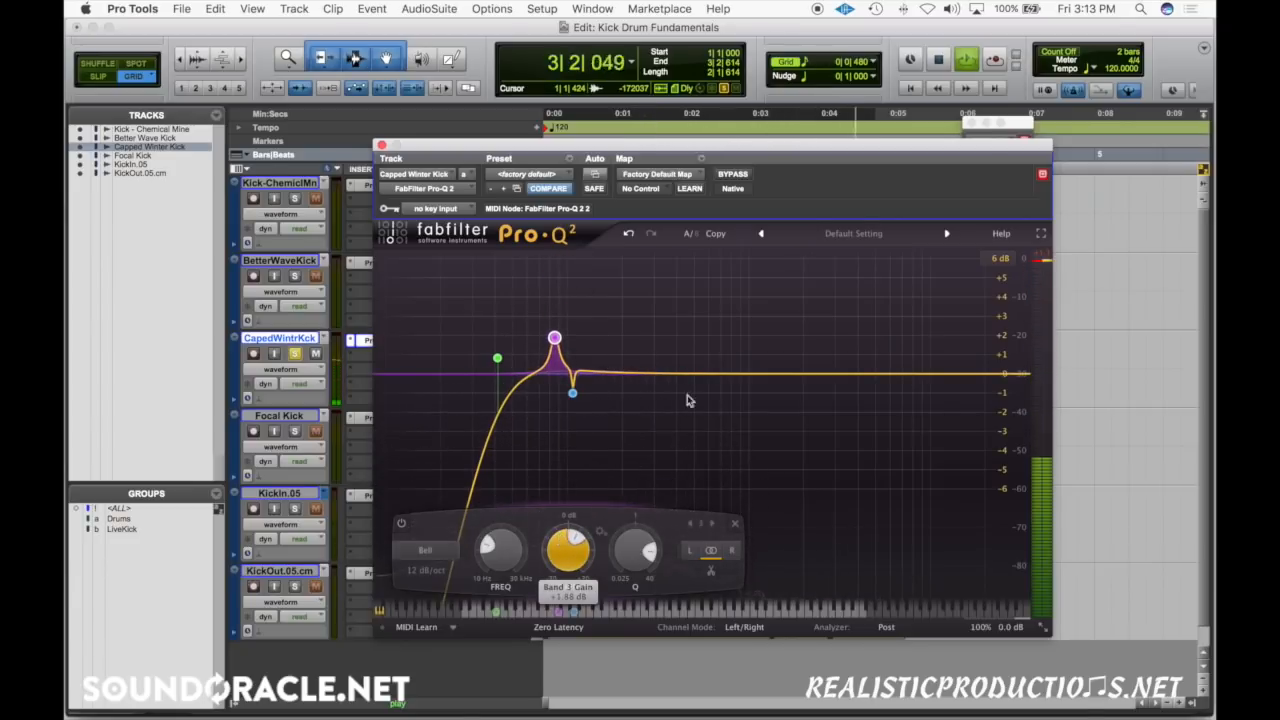
{"action": "left_click", "coordinate": [572, 392]}
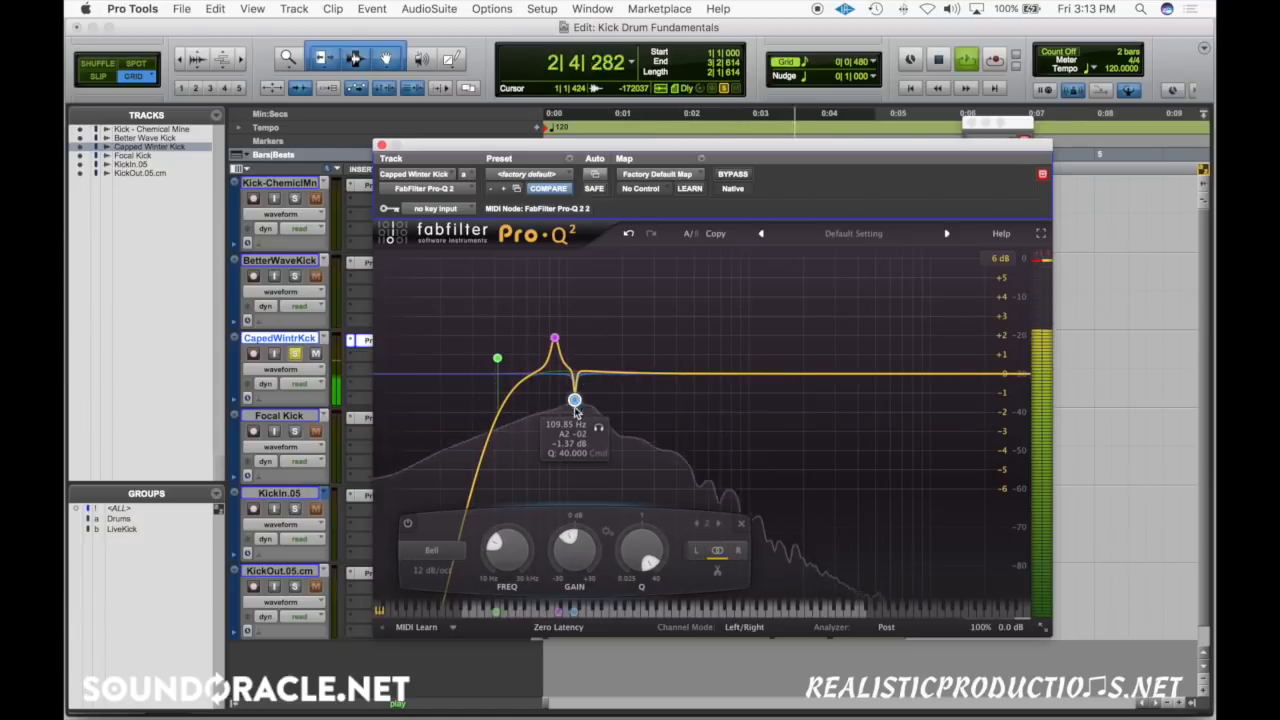
{"action": "left_click_drag", "start_coordinate": [641, 552], "coordinate": [644, 557]}
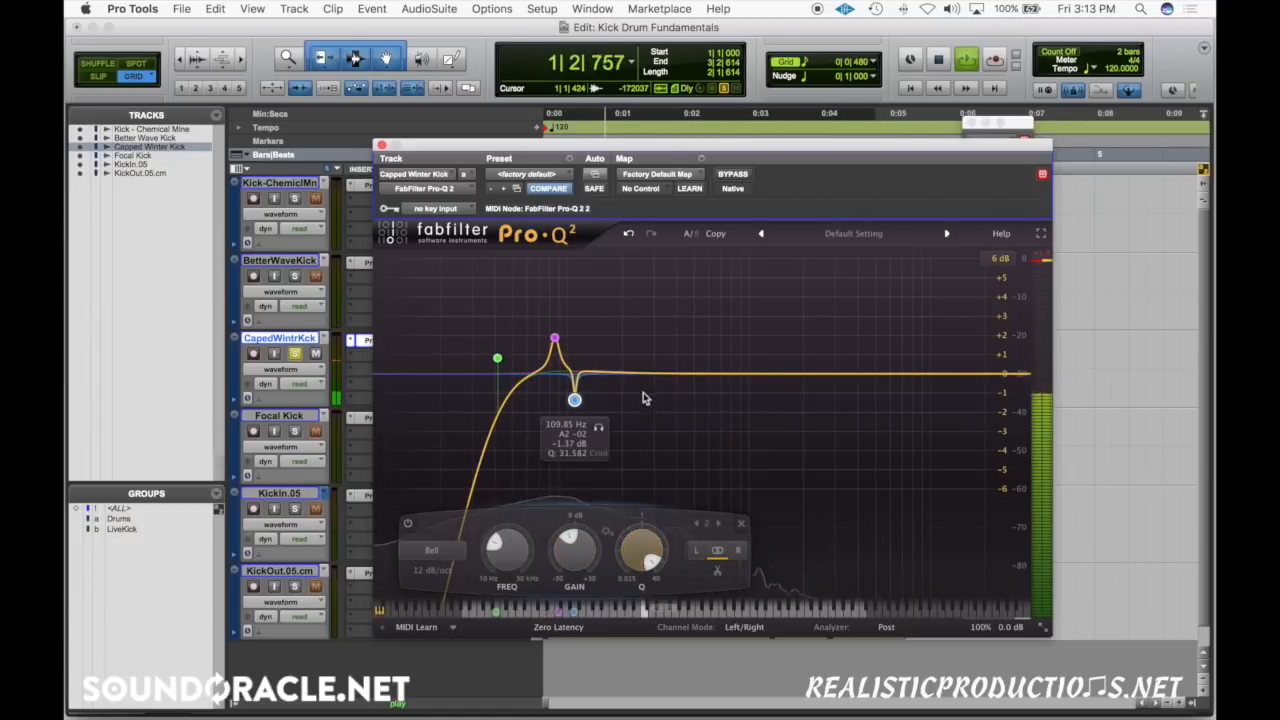
Add a narrow bell cut of about 1.4 dB at 177 Hz and a shallower bell cut of about 0.7 dB just above it.
{"action": "left_click_drag", "start_coordinate": [637, 373], "coordinate": [616, 280]}
{"action": "scroll", "coordinate": [636, 320], "scroll_direction": "up", "scroll_amount": 8}
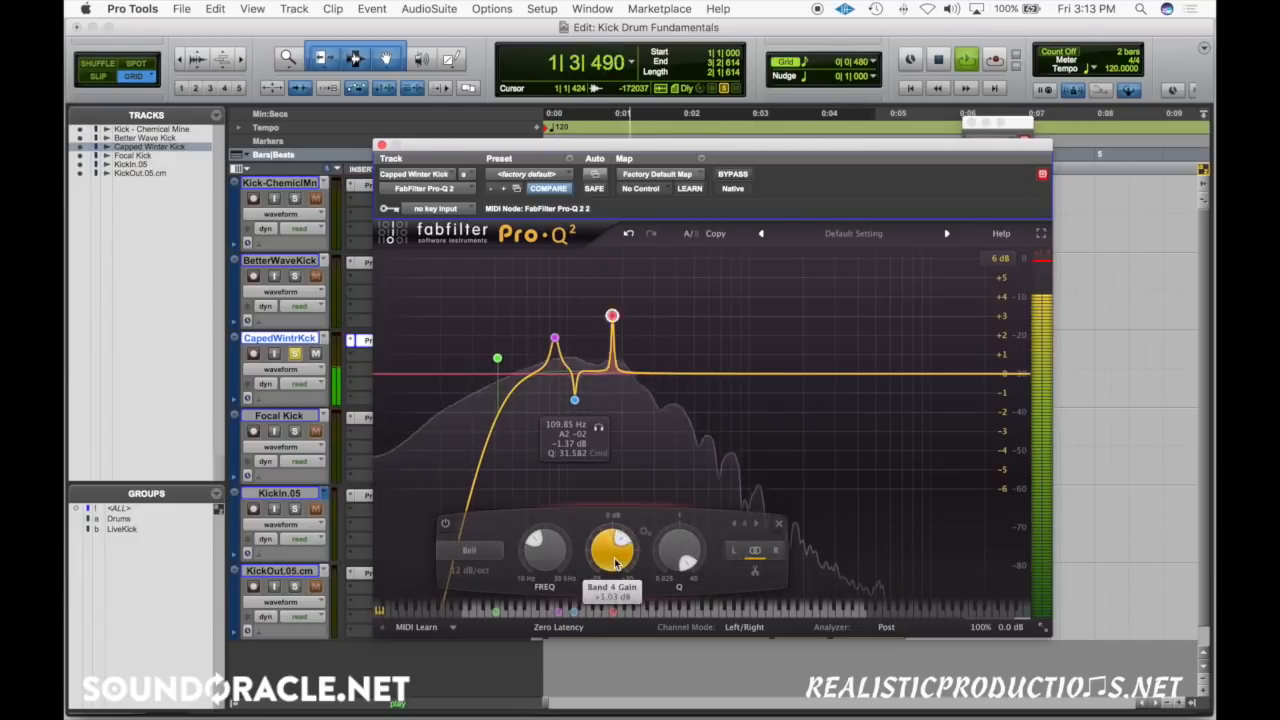
{"action": "left_click_drag", "start_coordinate": [672, 377], "coordinate": [630, 273]}
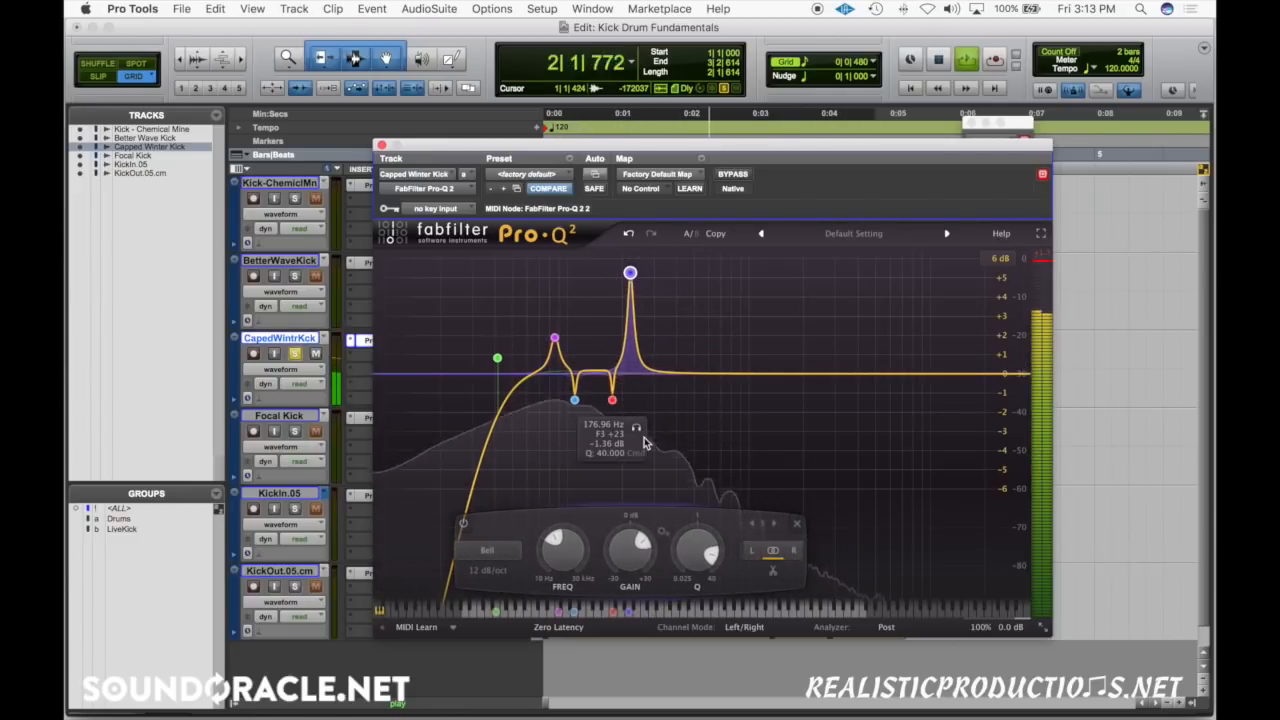
{"action": "scroll", "coordinate": [637, 538], "scroll_direction": "down", "scroll_amount": 6}
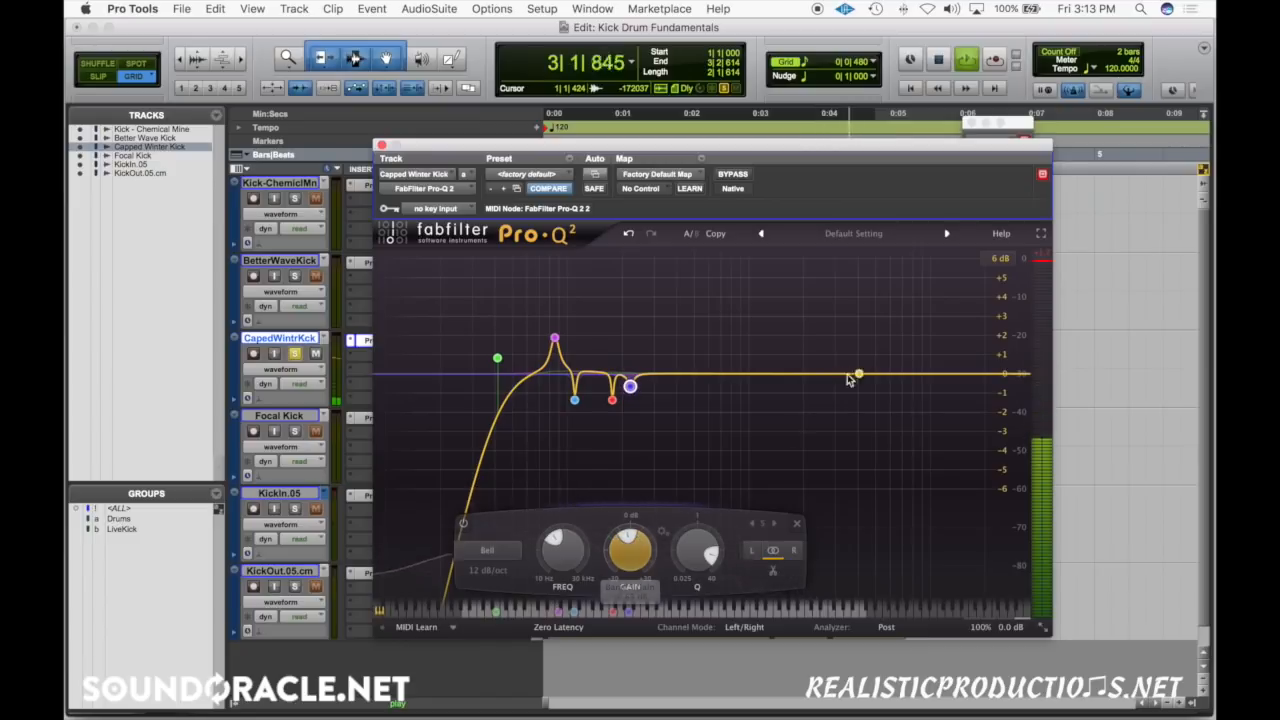
Add a bell boost of about 1 dB in the upper mids and a high cut at about 7 kHz.
{"action": "left_click_drag", "start_coordinate": [848, 379], "coordinate": [808, 259]}
{"action": "left_click_drag", "start_coordinate": [811, 528], "coordinate": [810, 537]}
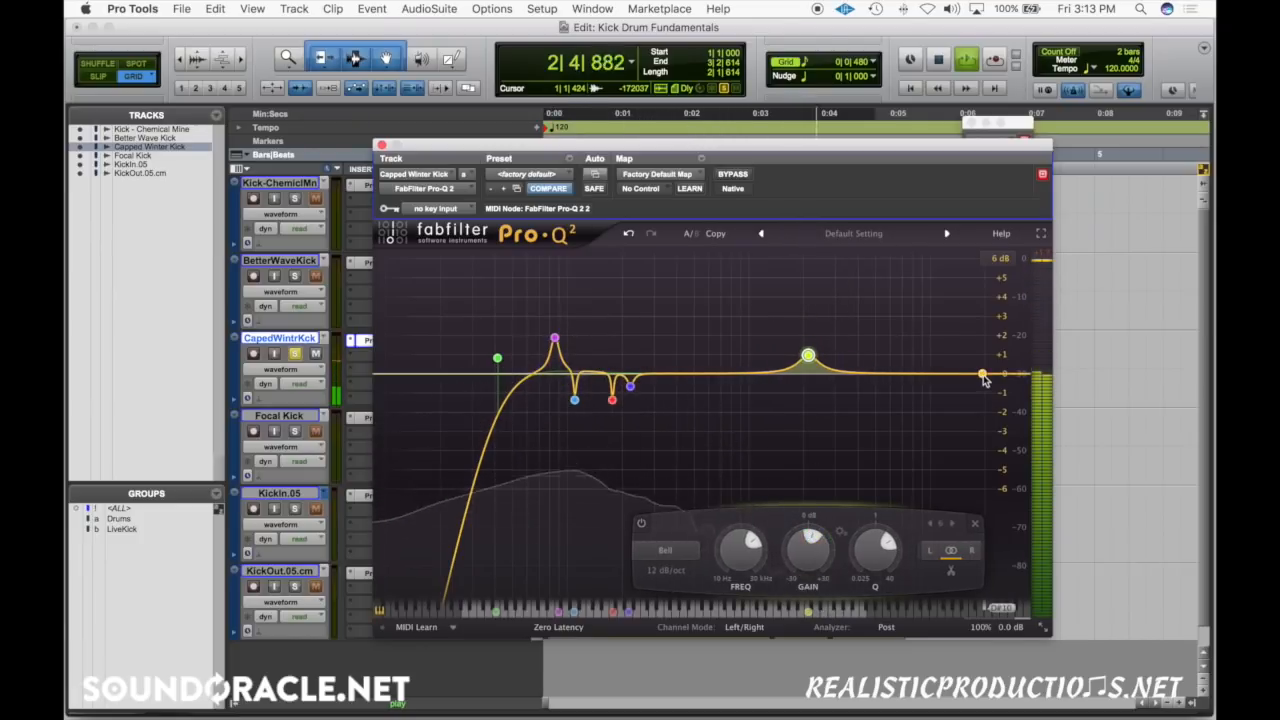
{"action": "left_click_drag", "start_coordinate": [983, 378], "coordinate": [903, 374]}
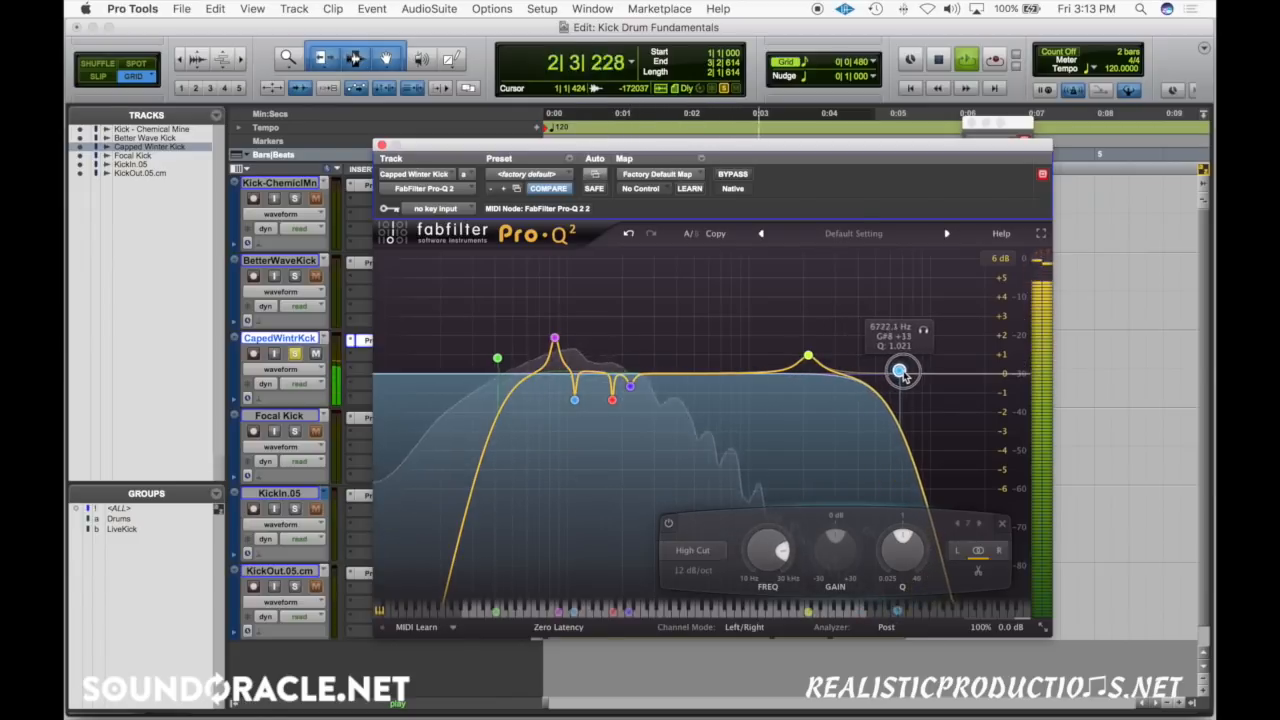
Compare the kick with the equalizer bypassed and active, lowering the low-cut frequency slightly between comparisons.
{"action": "left_click", "coordinate": [735, 175]}
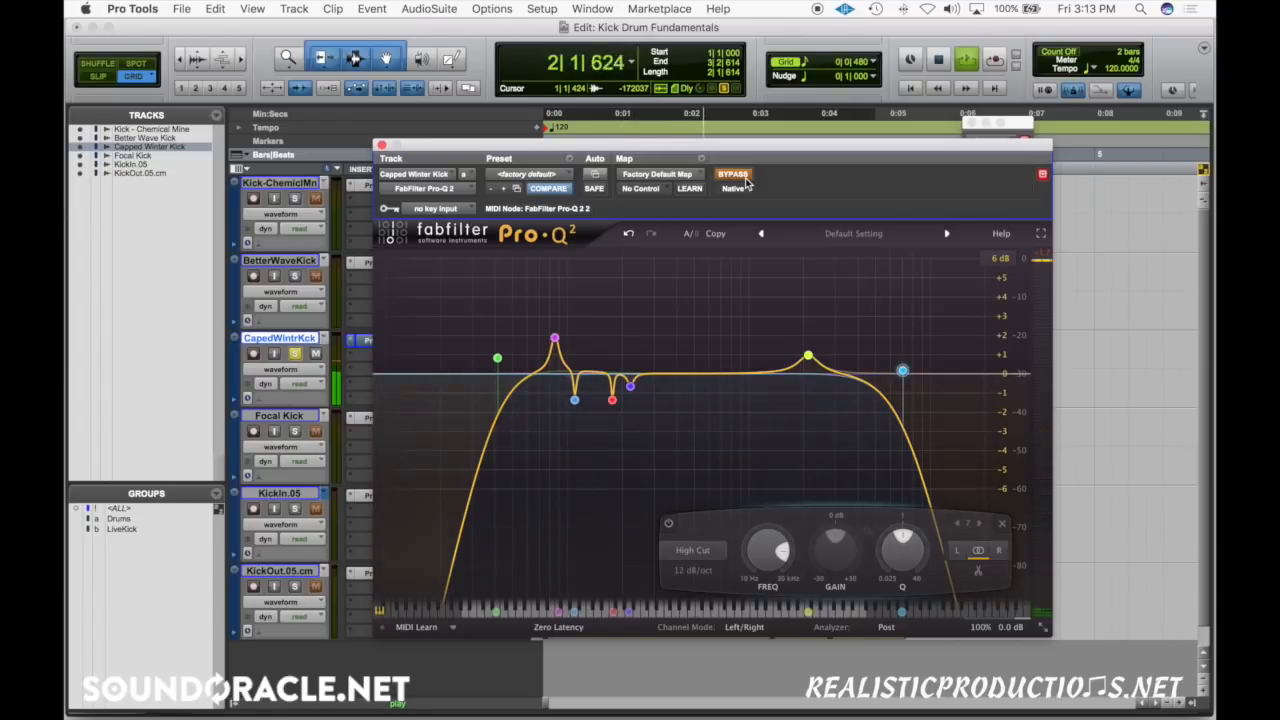
{"action": "mouse_move", "coordinate": [499, 360]}
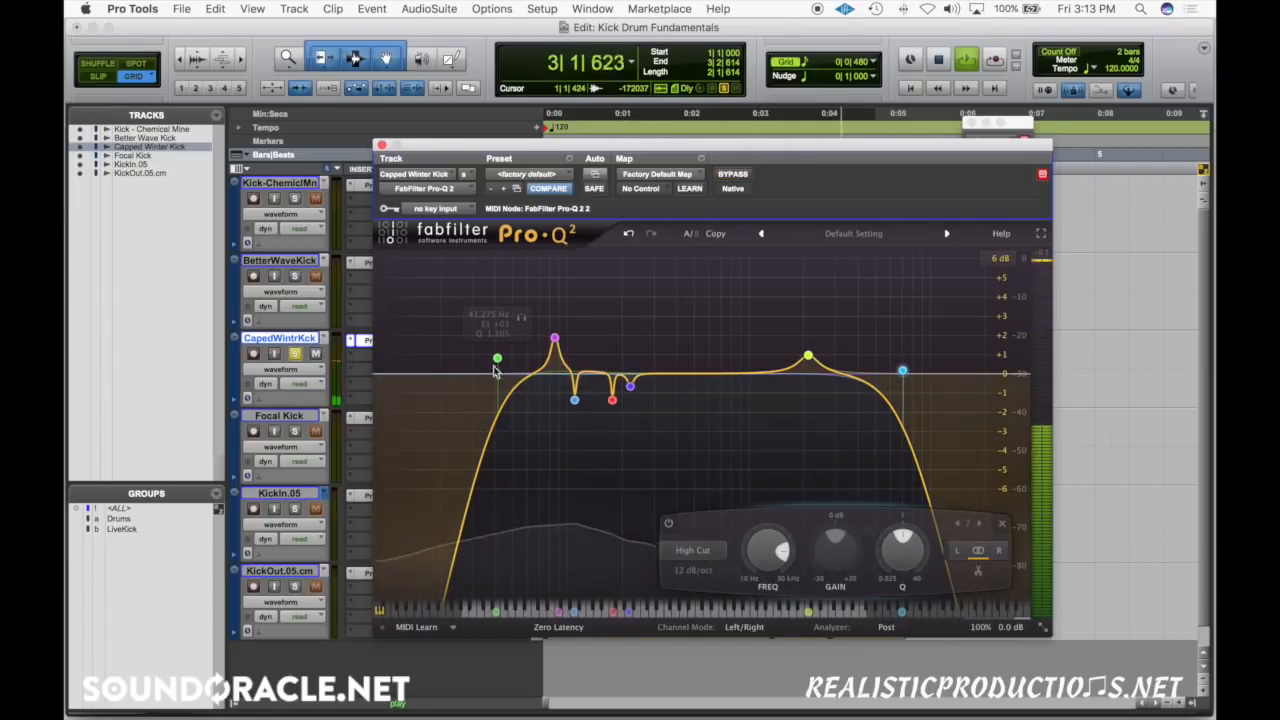
{"action": "left_click_drag", "start_coordinate": [499, 360], "coordinate": [489, 360]}
{"action": "left_click", "coordinate": [735, 175]}
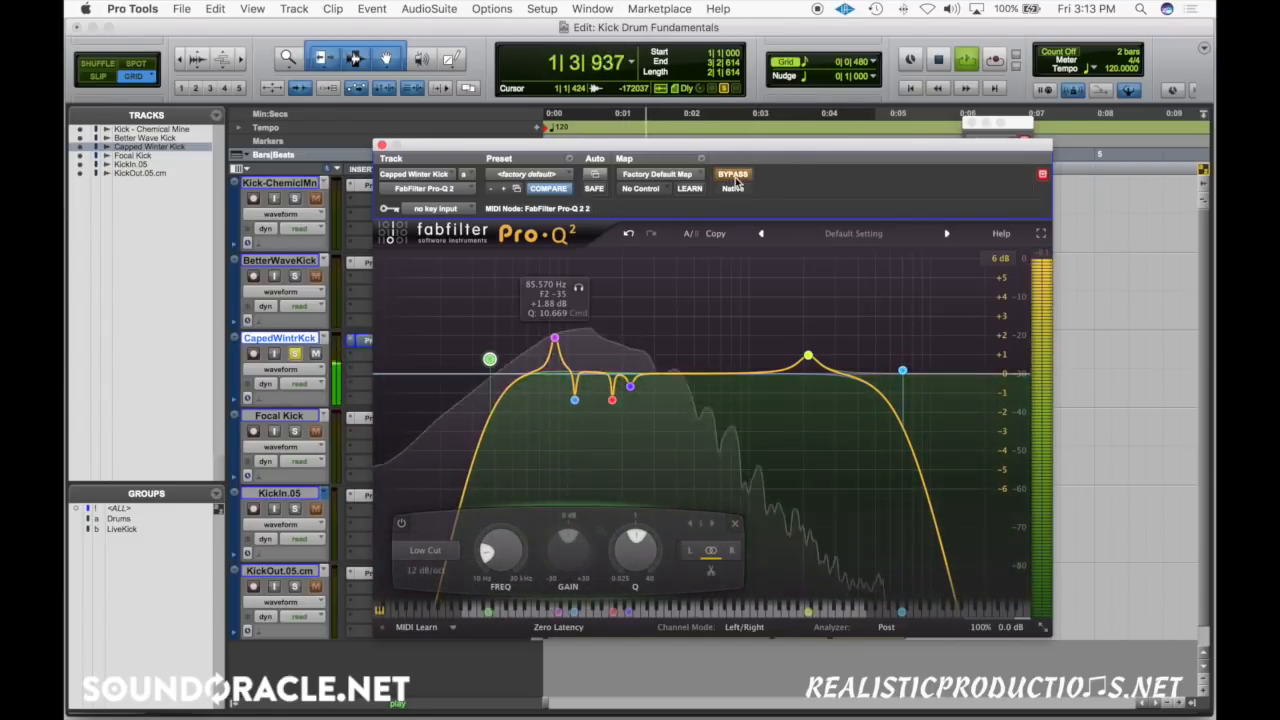
{"action": "left_click", "coordinate": [735, 175]}
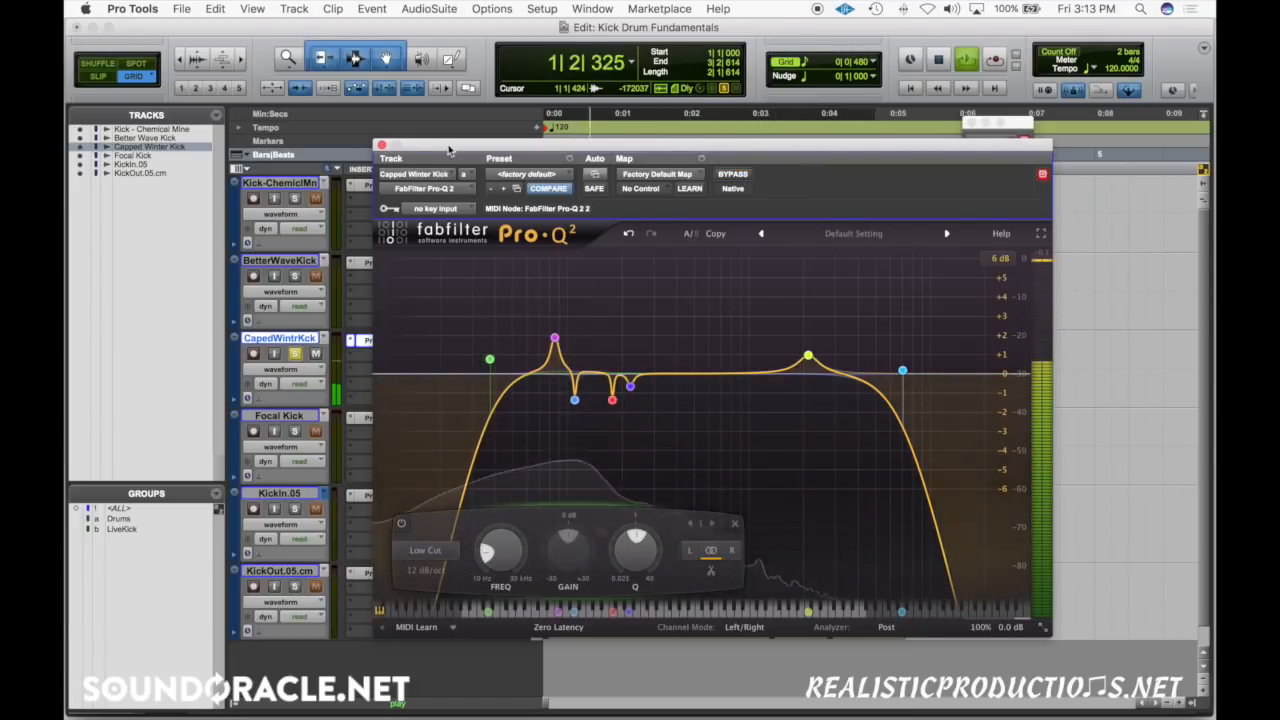
Move the equalizer window clear of the mixer controls, raise the Capped Winter Kick volume to -11.2 dB, and close the equalizer.
{"action": "left_click_drag", "start_coordinate": [449, 147], "coordinate": [607, 147]}
{"action": "left_click_drag", "start_coordinate": [511, 373], "coordinate": [511, 366]}
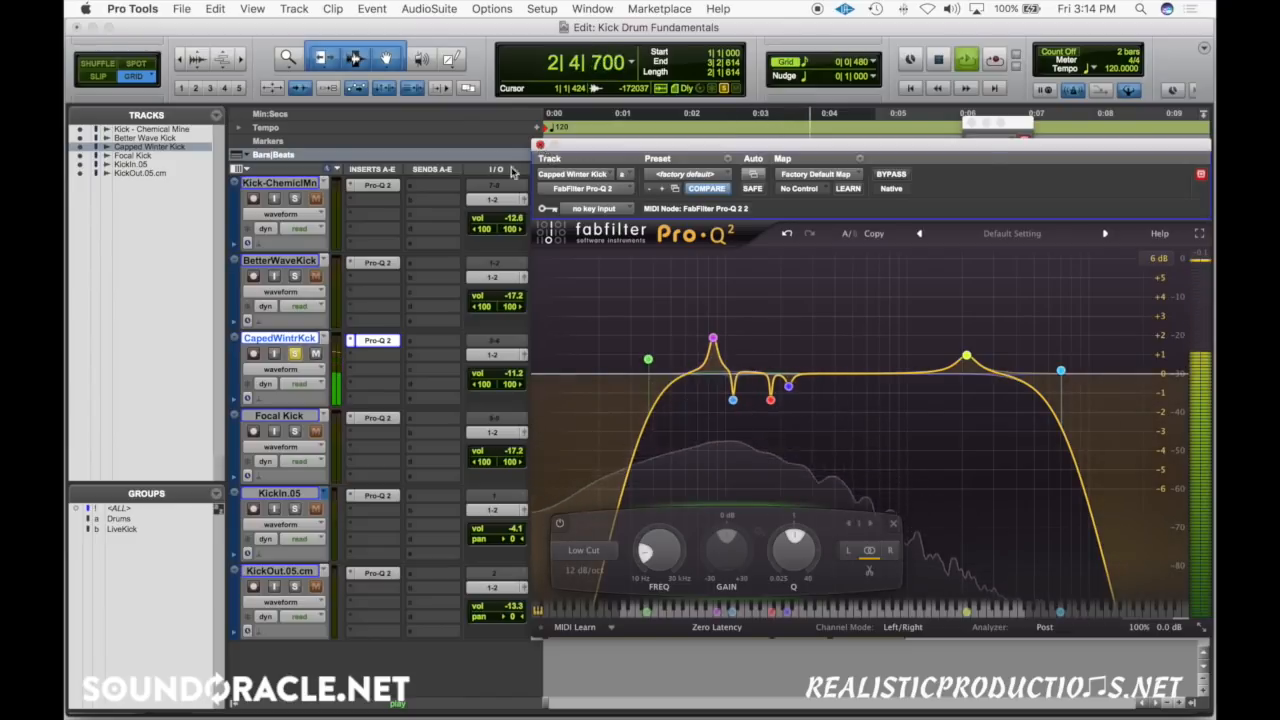
{"action": "left_click", "coordinate": [540, 145]}
Solo the Focal Kick track, stop playback, and select the Focal Kick clip.
{"action": "key", "text": "space"}
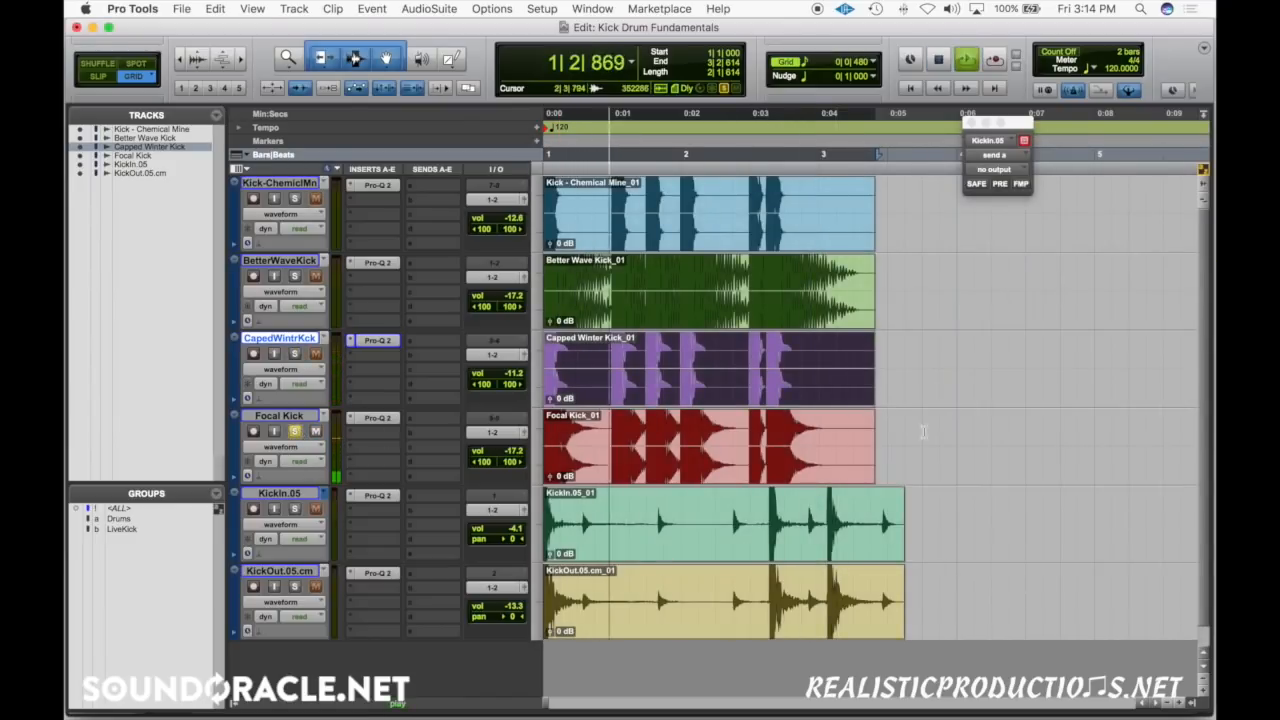
{"action": "left_click", "coordinate": [795, 470]}
{"action": "key", "text": "super+s"}
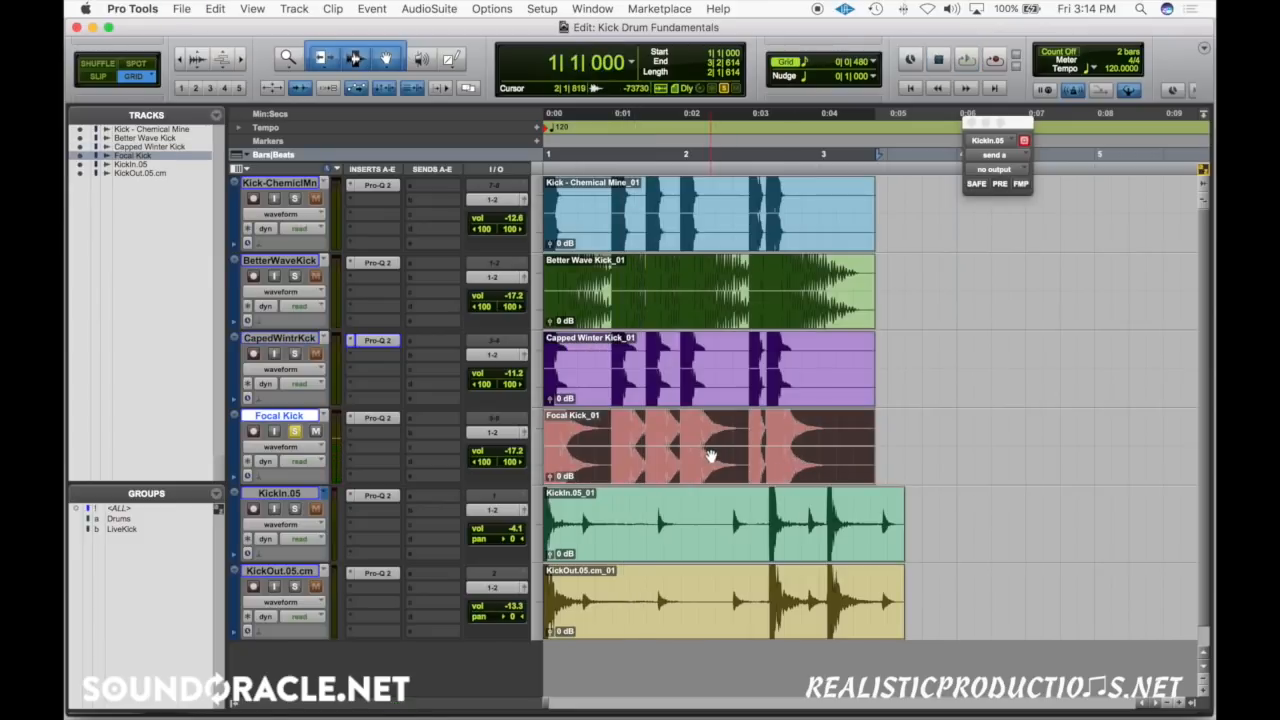
Open Pro-Q 2 on the Focal Kick track, start playback, and add a low cut at about 35 Hz.
{"action": "left_click", "coordinate": [377, 418]}
{"action": "key", "text": "space"}
{"action": "left_click", "coordinate": [543, 373]}
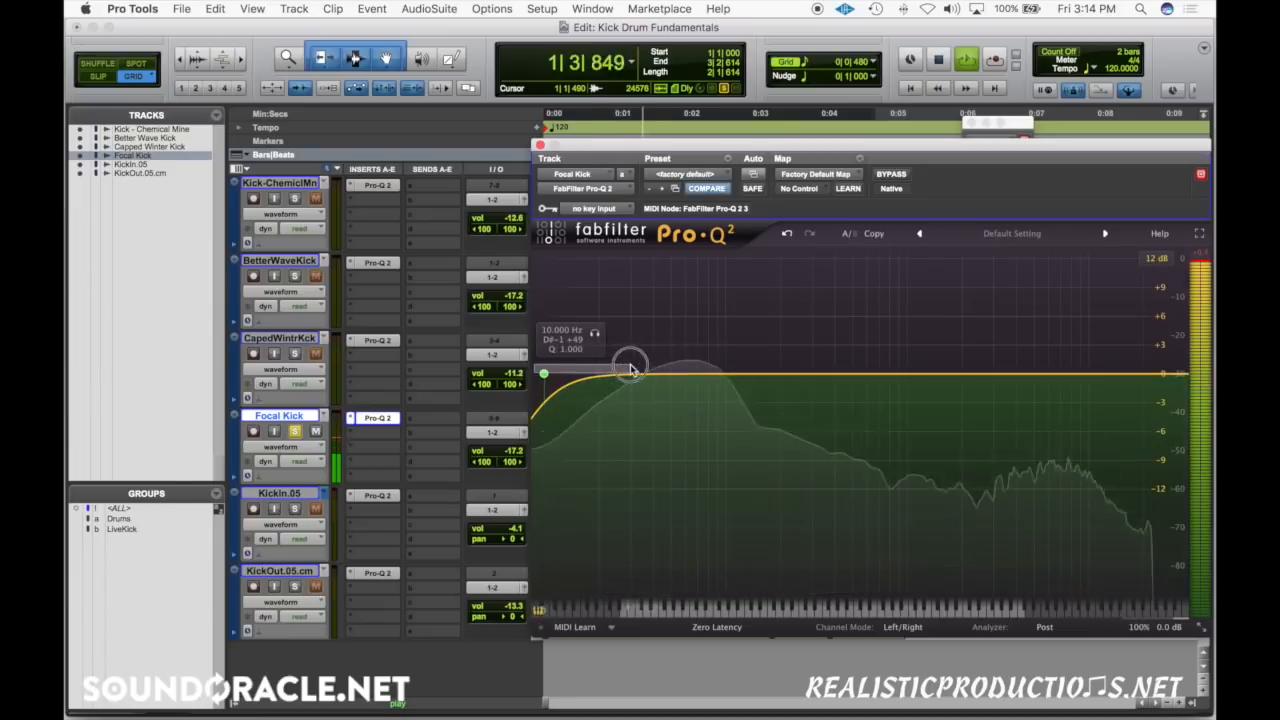
{"action": "left_click_drag", "start_coordinate": [545, 378], "coordinate": [644, 380]}
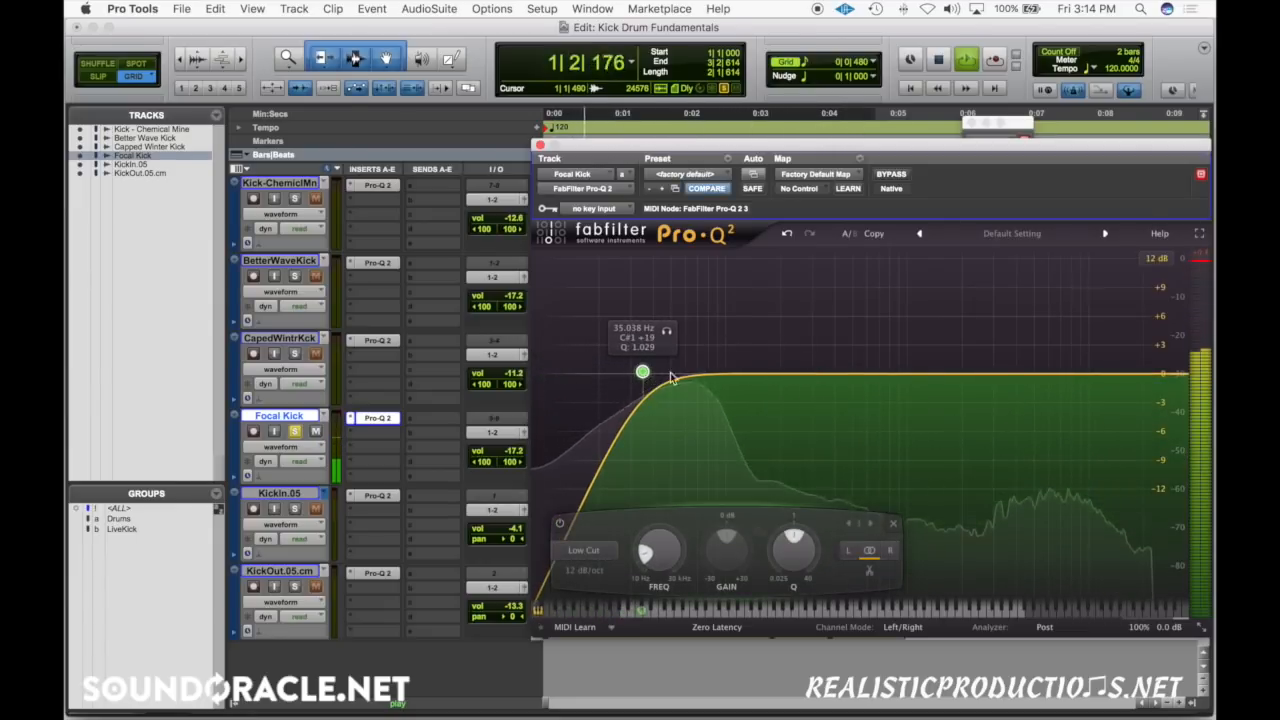
Add a bell boost with Q 40 above the low cut, raise the low-cut frequency slightly, and sweep the boost to about 126 Hz.
{"action": "left_click_drag", "start_coordinate": [728, 372], "coordinate": [725, 318]}
{"action": "left_click_drag", "start_coordinate": [642, 372], "coordinate": [649, 372]}
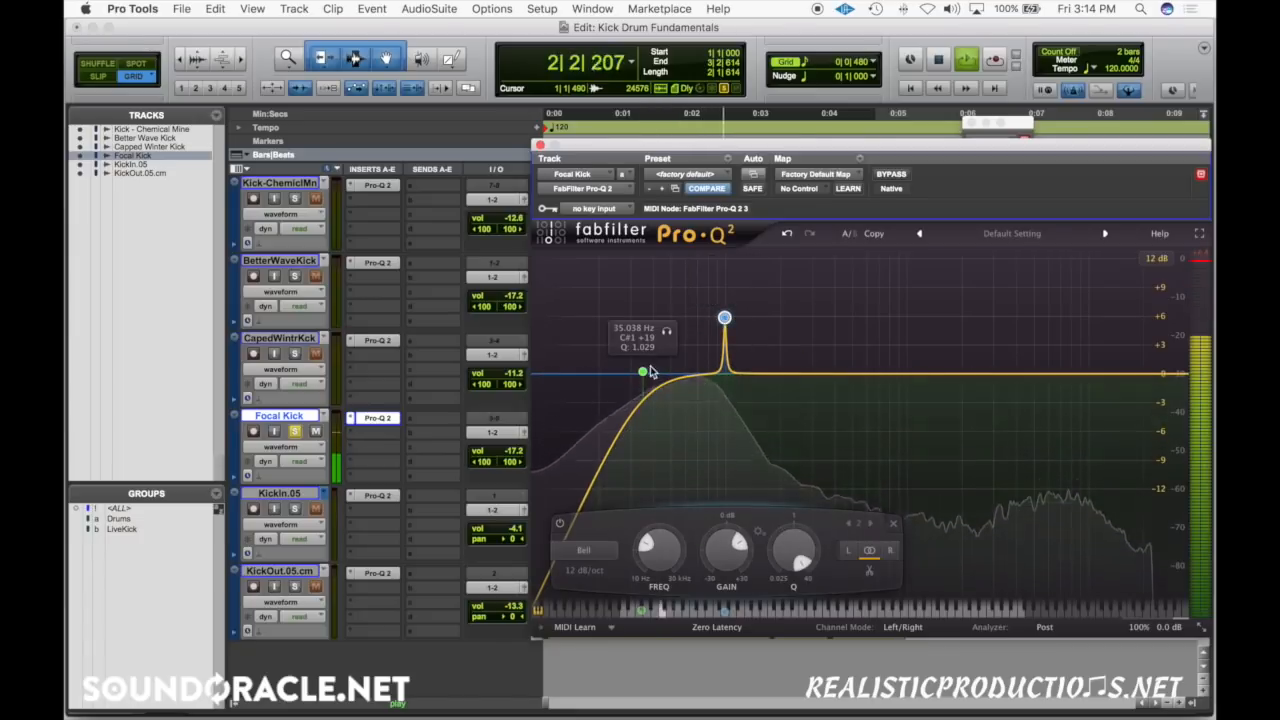
{"action": "left_click_drag", "start_coordinate": [724, 318], "coordinate": [740, 273]}
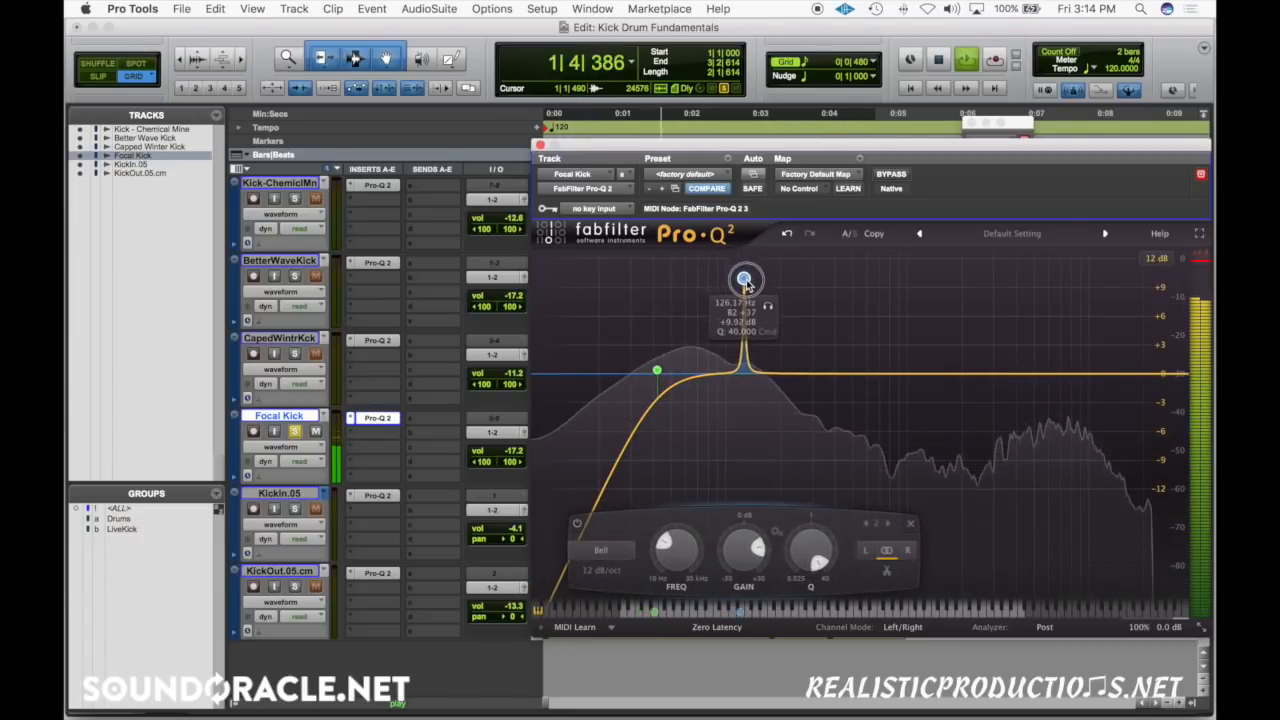
Set the display range to 6 dB, audition the narrow bell around 117 Hz, and settle it at 112.50 Hz with a 1.16 dB cut.
{"action": "left_click", "coordinate": [1152, 259]}
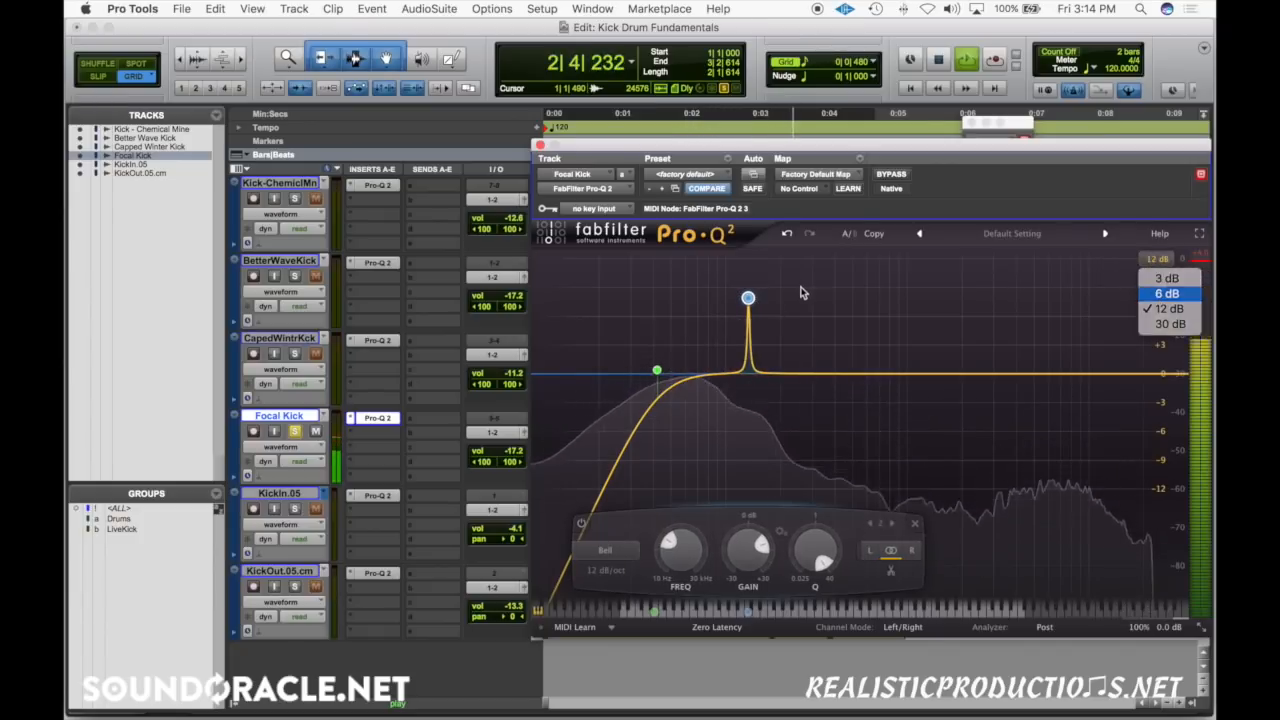
{"action": "key", "text": "Return"}
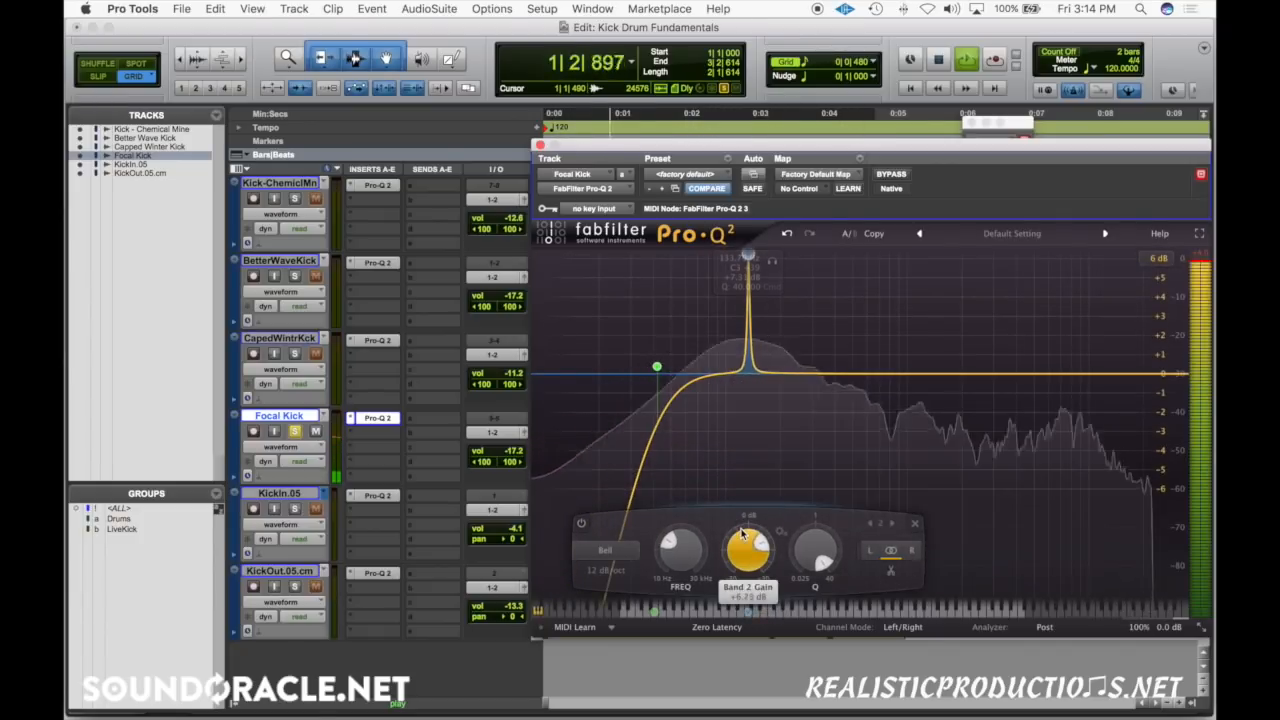
{"action": "mouse_move", "coordinate": [748, 286]}
{"action": "left_mouse_down"}
{"action": "mouse_move", "coordinate": [754, 262]}
{"action": "mouse_move", "coordinate": [737, 263]}
{"action": "left_mouse_up"}
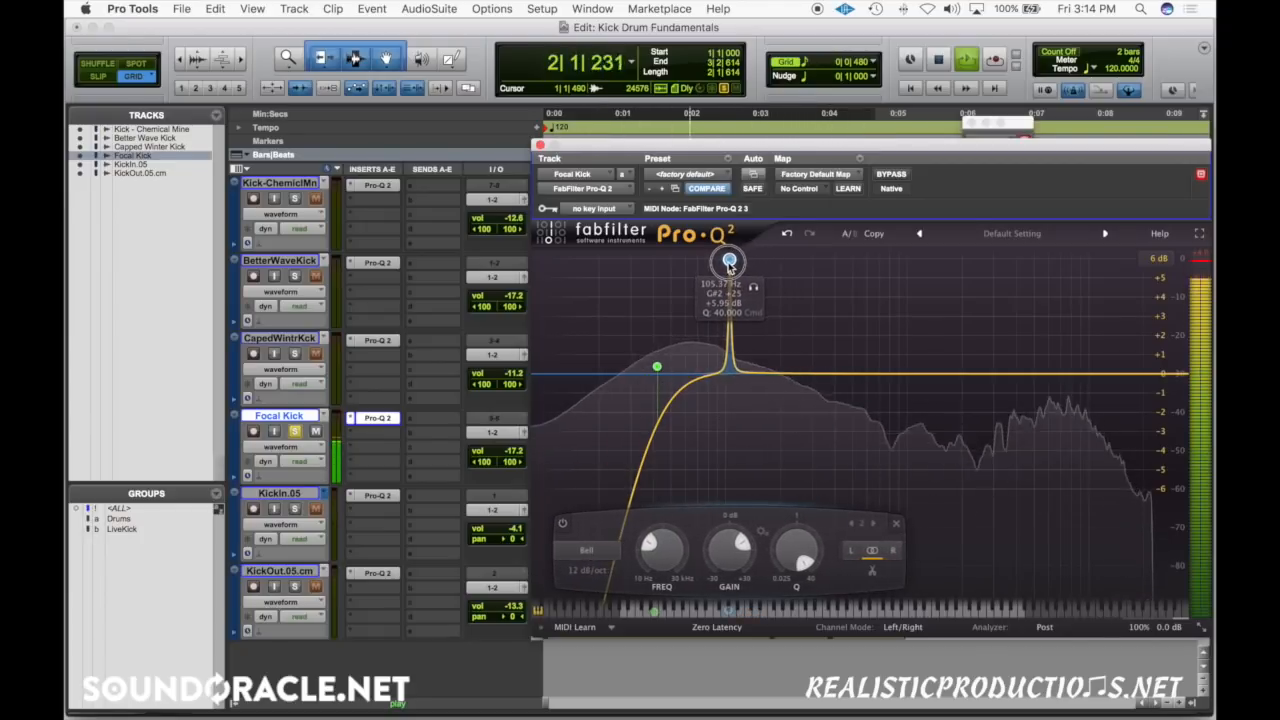
{"action": "left_click_drag", "start_coordinate": [765, 290], "coordinate": [772, 298]}
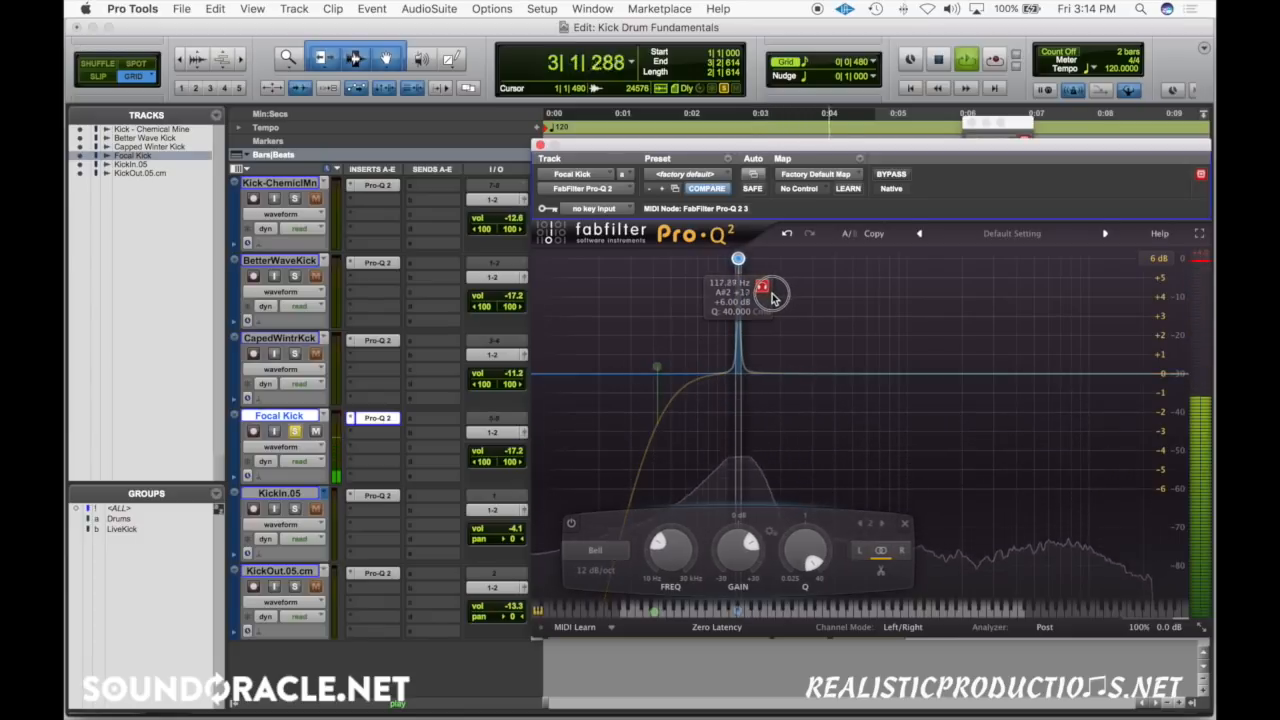
{"action": "left_click_drag", "start_coordinate": [752, 447], "coordinate": [751, 452]}
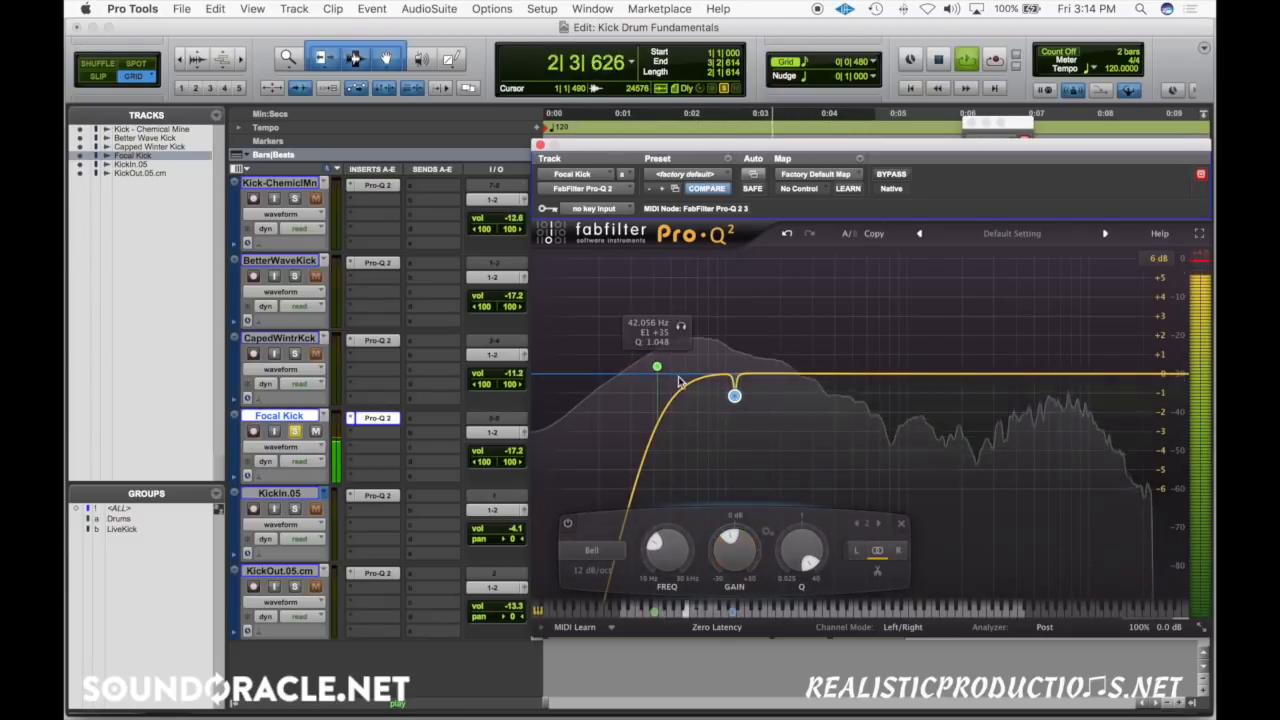
Lower the low cut to about 36.5 Hz, add a narrow bell boost just below the 112.50 Hz cut, and raise the track volume to -11.2 dB.
{"action": "left_click_drag", "start_coordinate": [657, 367], "coordinate": [710, 275]}
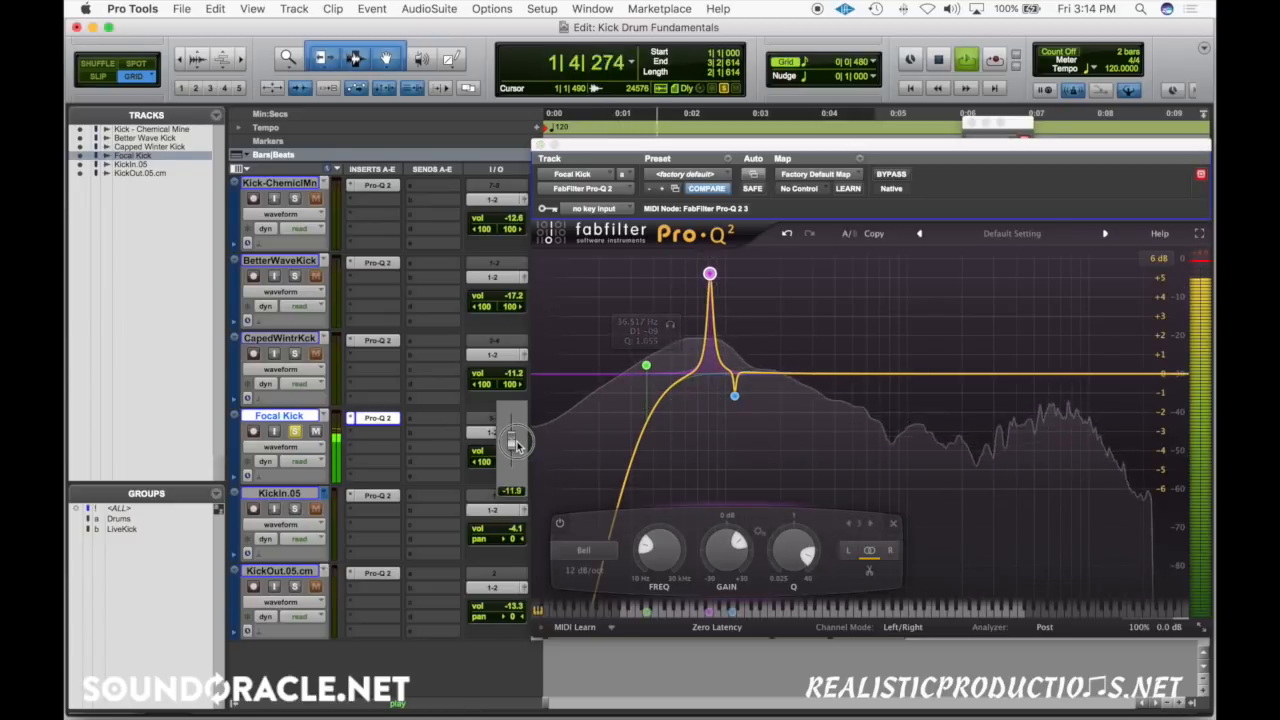
{"action": "left_click_drag", "start_coordinate": [710, 273], "coordinate": [714, 268]}
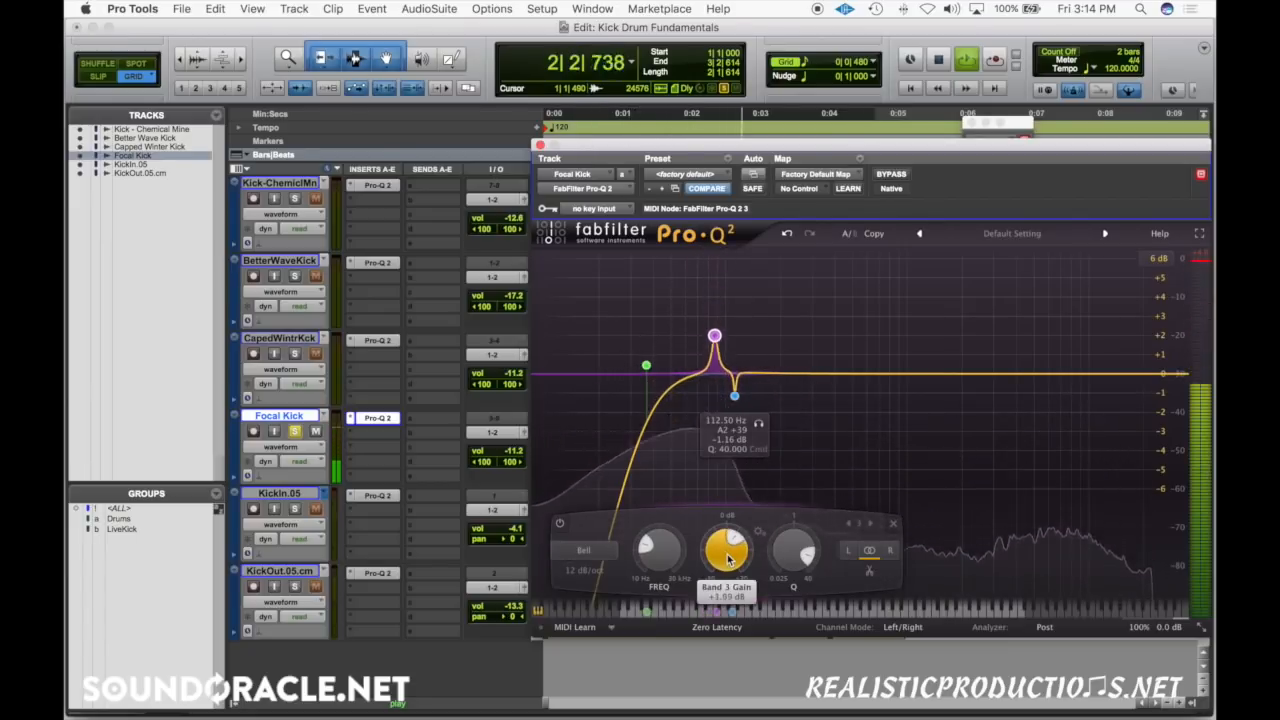
Add a narrow bell at about 201 Hz with Q around 14, audition it, and turn it into a cut of about 1 dB.
{"action": "left_click_drag", "start_coordinate": [795, 373], "coordinate": [800, 318]}
{"action": "scroll", "coordinate": [795, 282], "scroll_direction": "up", "scroll_amount": 10}
{"action": "scroll", "coordinate": [795, 272], "scroll_direction": "up", "scroll_amount": 3}
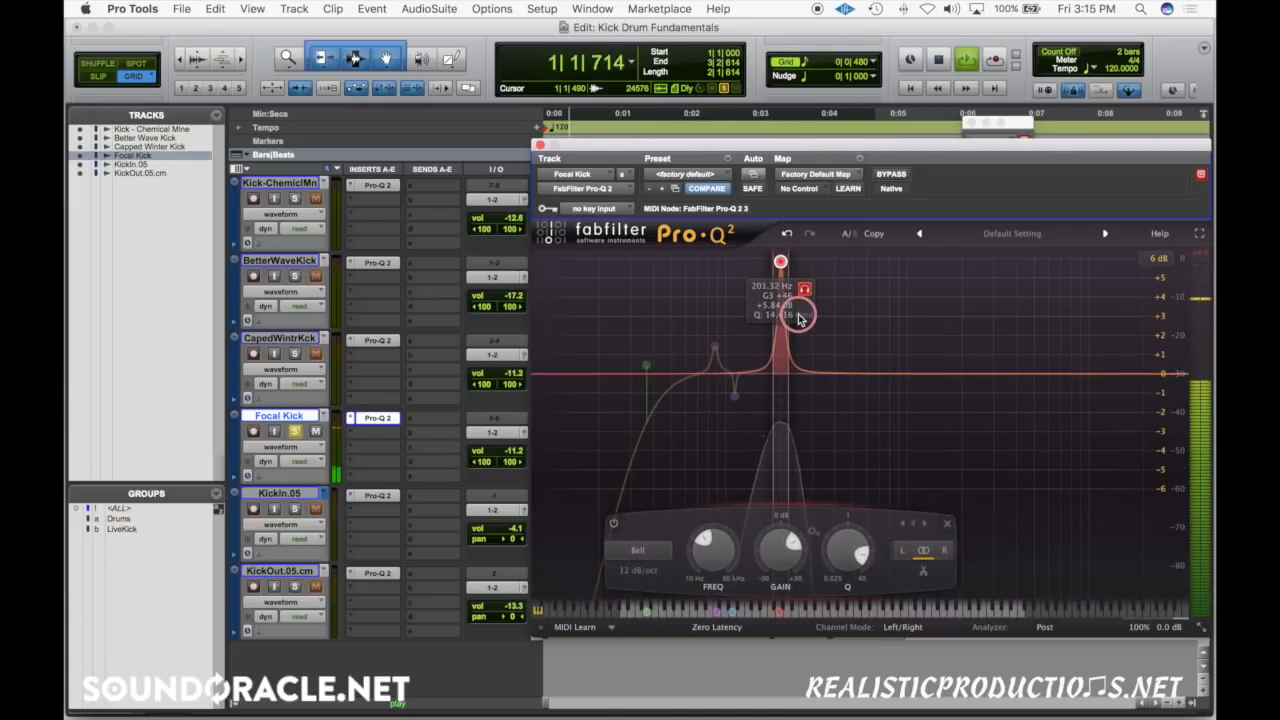
{"action": "left_click_drag", "start_coordinate": [777, 558], "coordinate": [777, 560]}
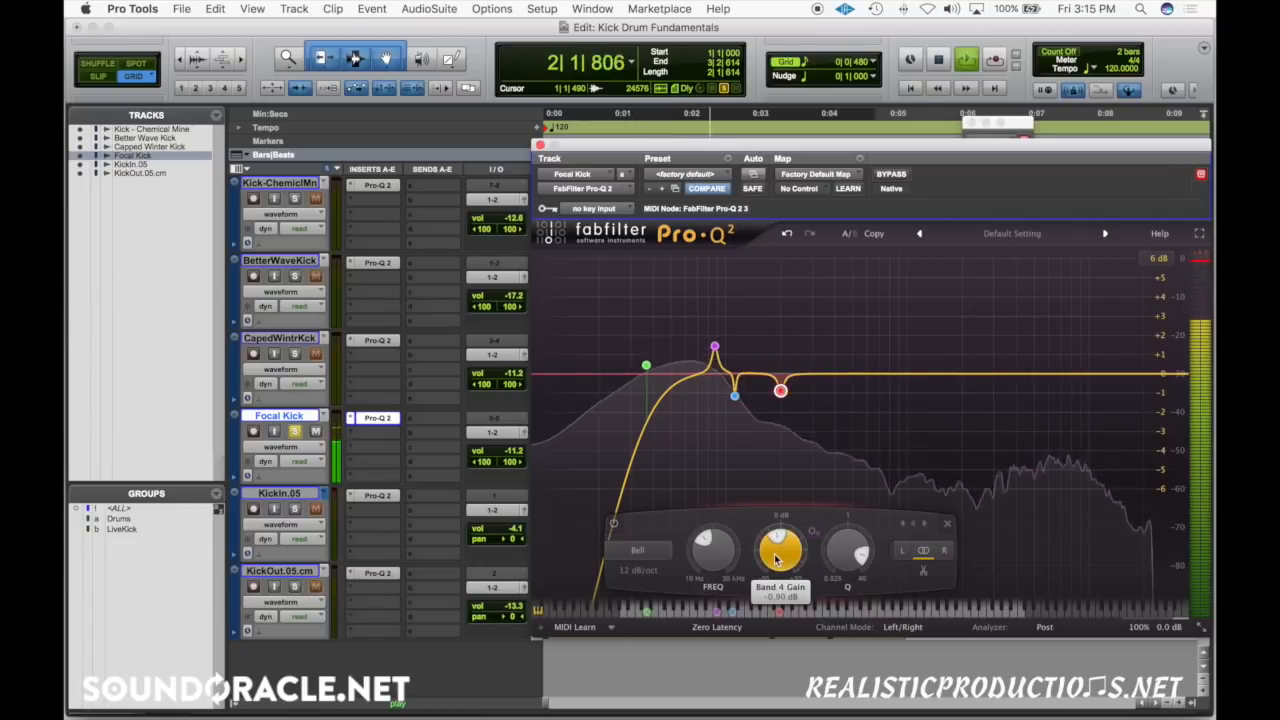
Add a bell boost of 1.08 dB at 1458.6 Hz with Q 7.550, and a 12 dB/oct high cut near the upper end of the spectrum.
{"action": "left_click_drag", "start_coordinate": [986, 368], "coordinate": [939, 279]}
{"action": "scroll", "coordinate": [977, 323], "scroll_direction": "up", "scroll_amount": 5}
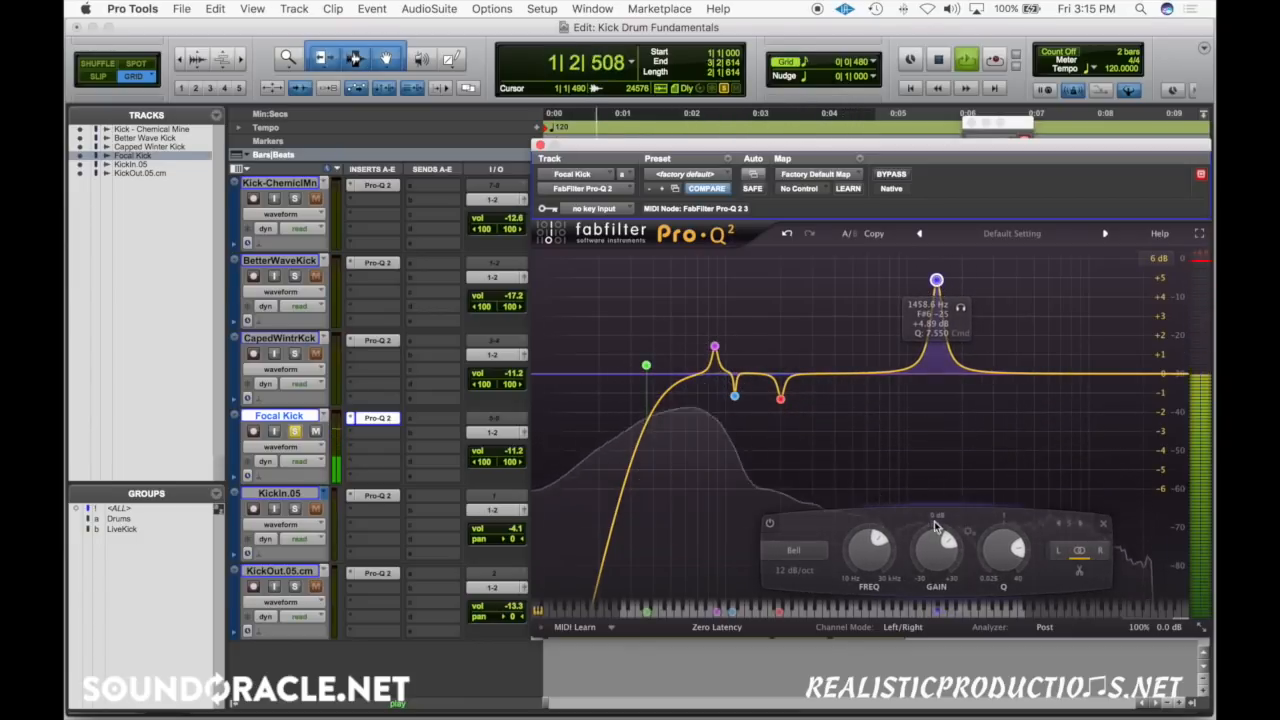
{"action": "left_click_drag", "start_coordinate": [935, 535], "coordinate": [934, 552]}
{"action": "left_click", "coordinate": [1149, 374]}
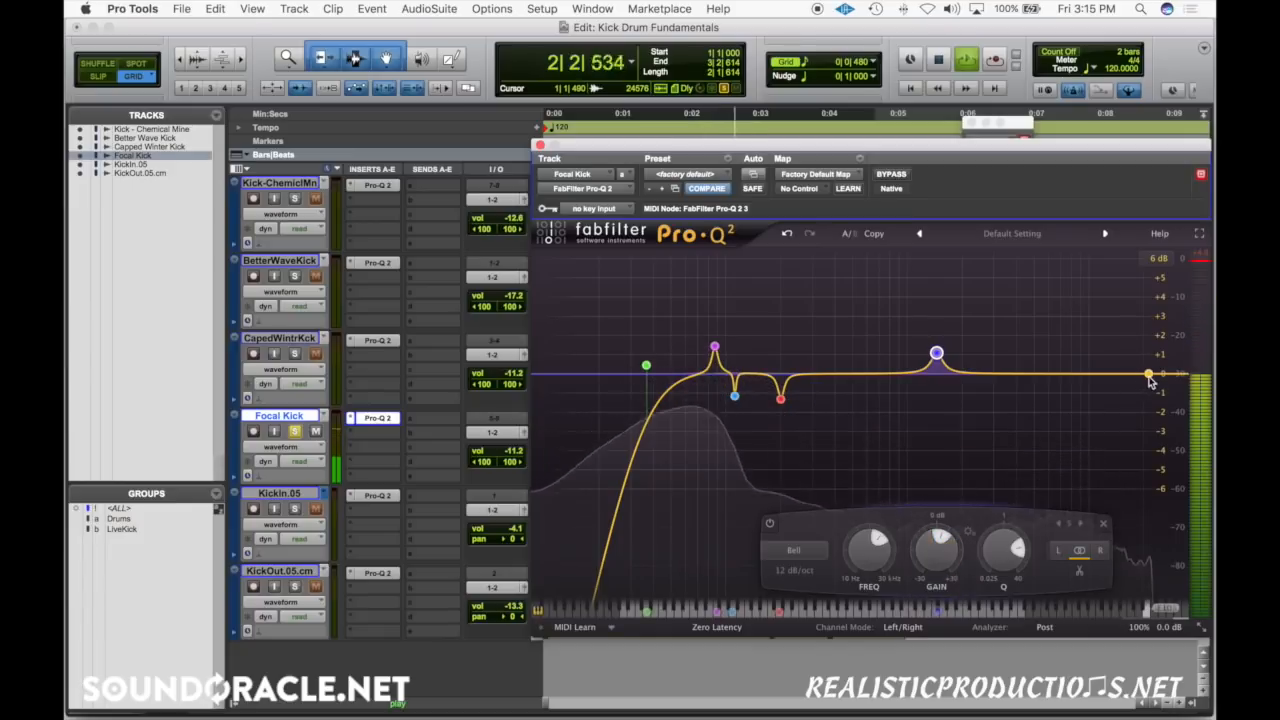
{"action": "left_click_drag", "start_coordinate": [1149, 374], "coordinate": [1096, 373]}
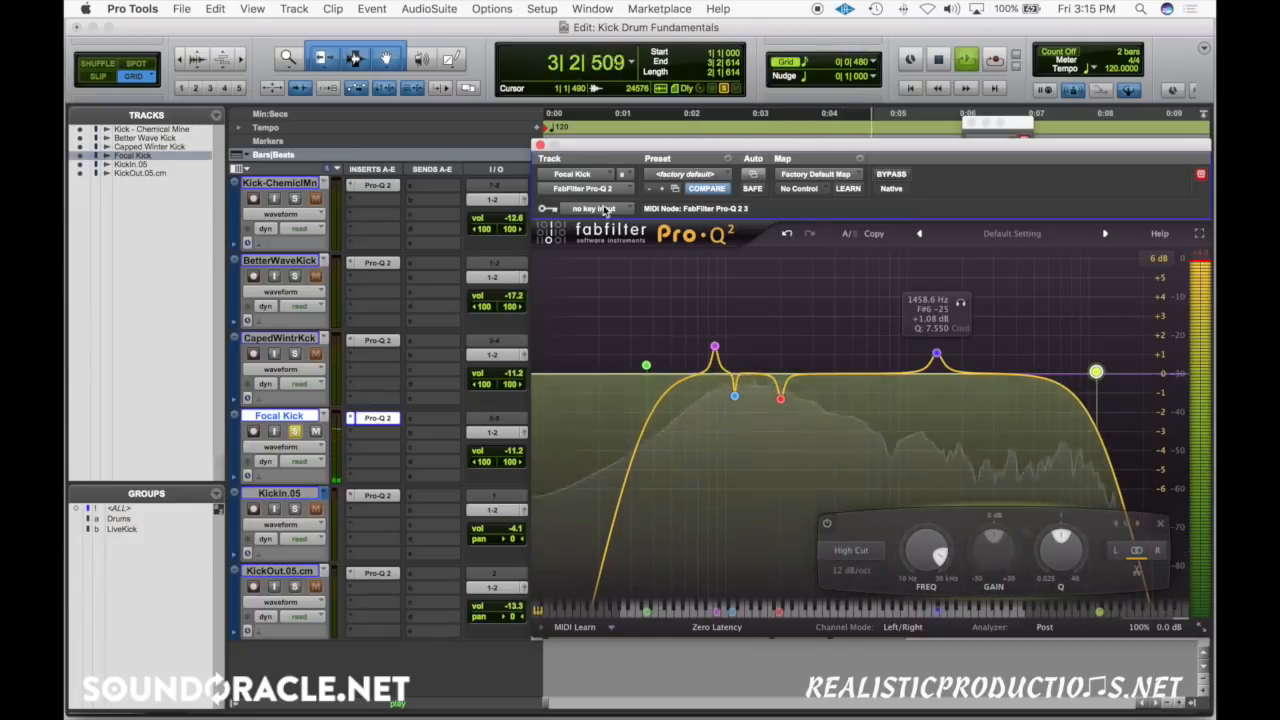
Compare the Focal Kick with the equalizer bypassed and active, stop playback, and close the equalizer.
{"action": "left_click", "coordinate": [891, 176]}
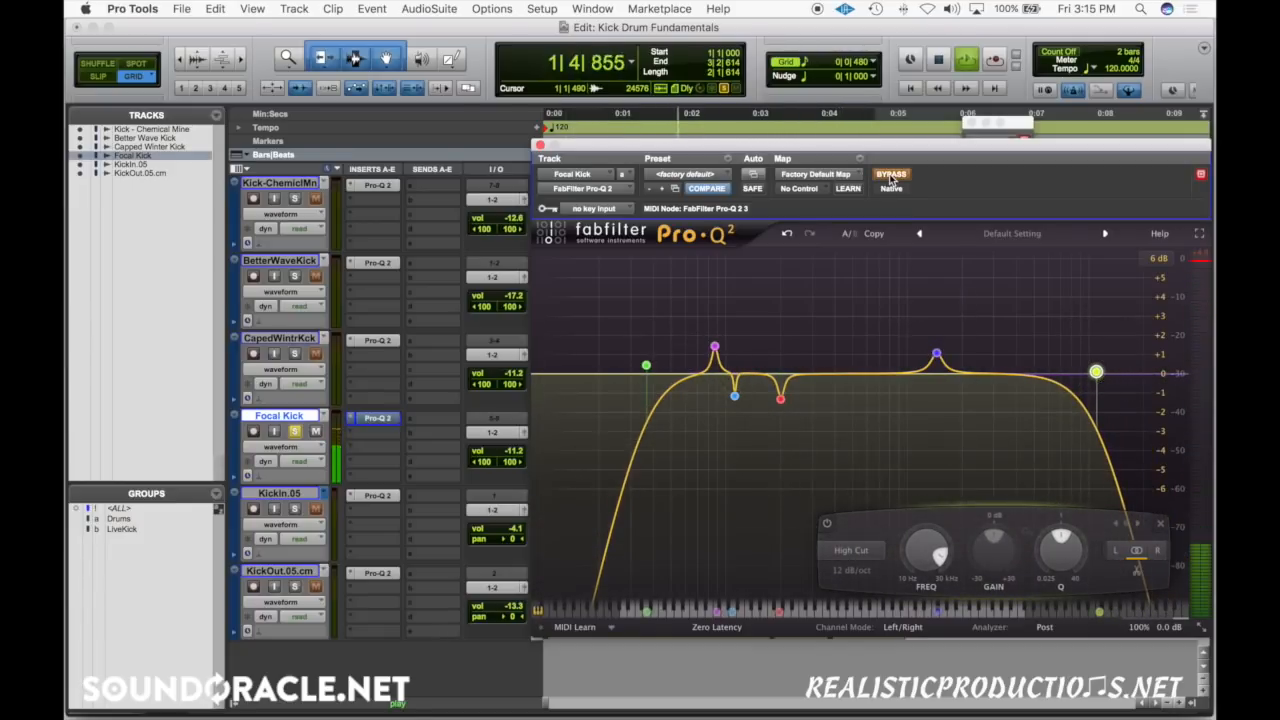
{"action": "left_click", "coordinate": [891, 176]}
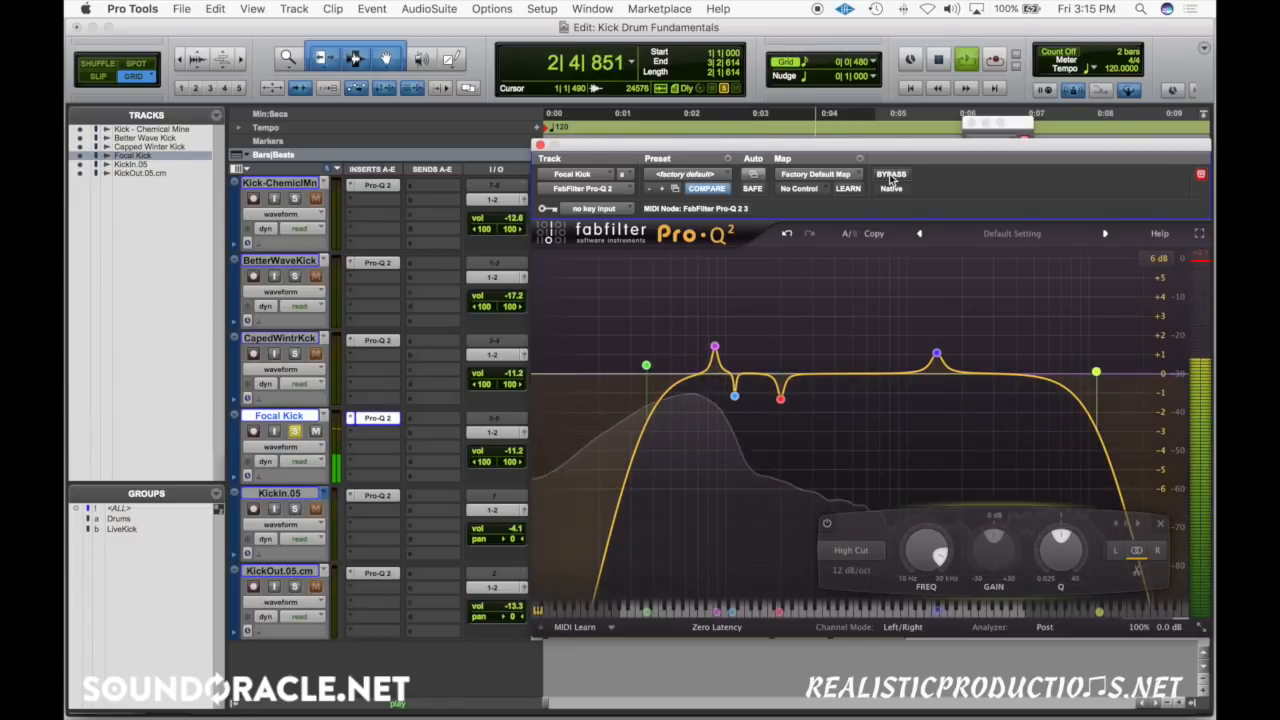
{"action": "left_click", "coordinate": [891, 176]}
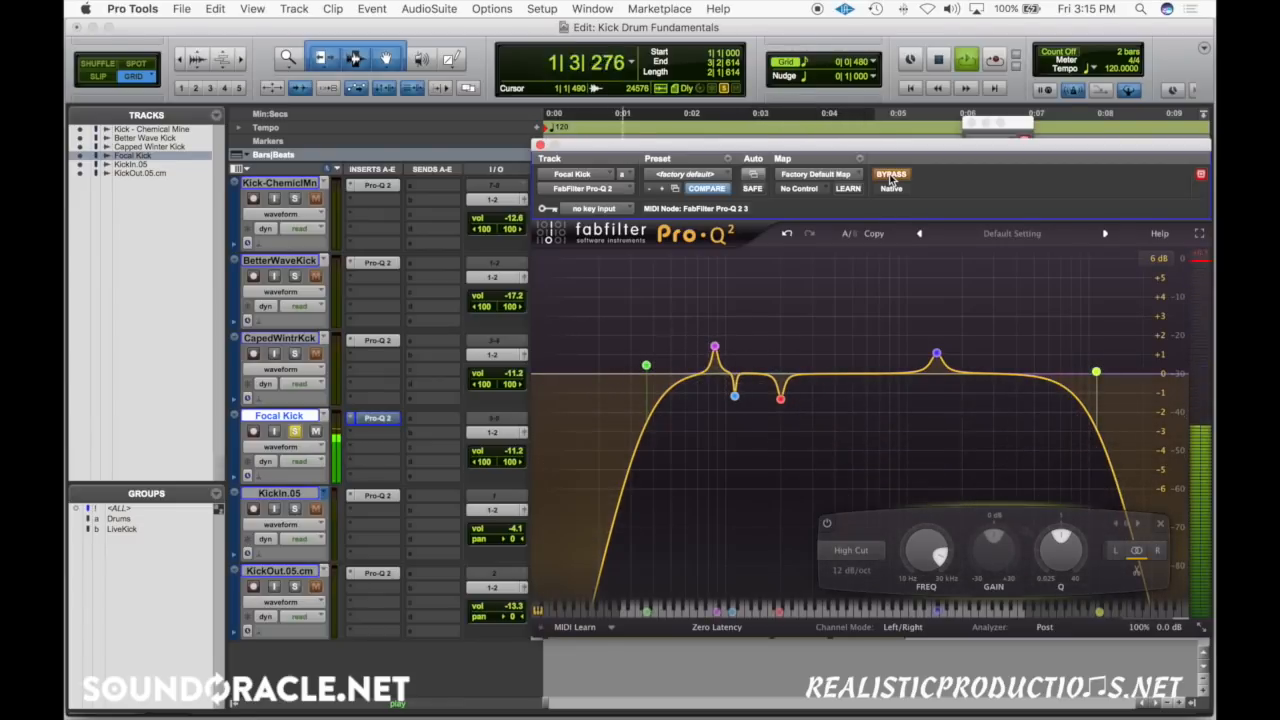
{"action": "left_click", "coordinate": [891, 176]}
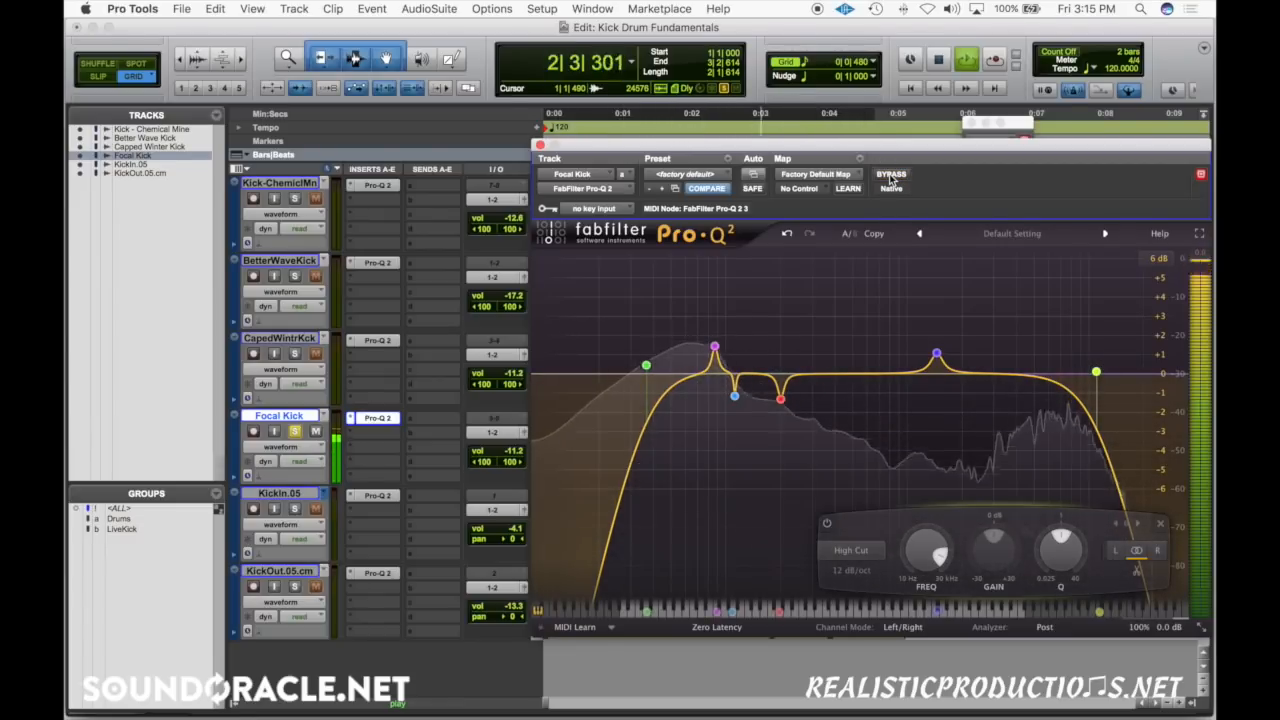
{"action": "key", "text": "space"}
{"action": "left_click", "coordinate": [540, 145]}
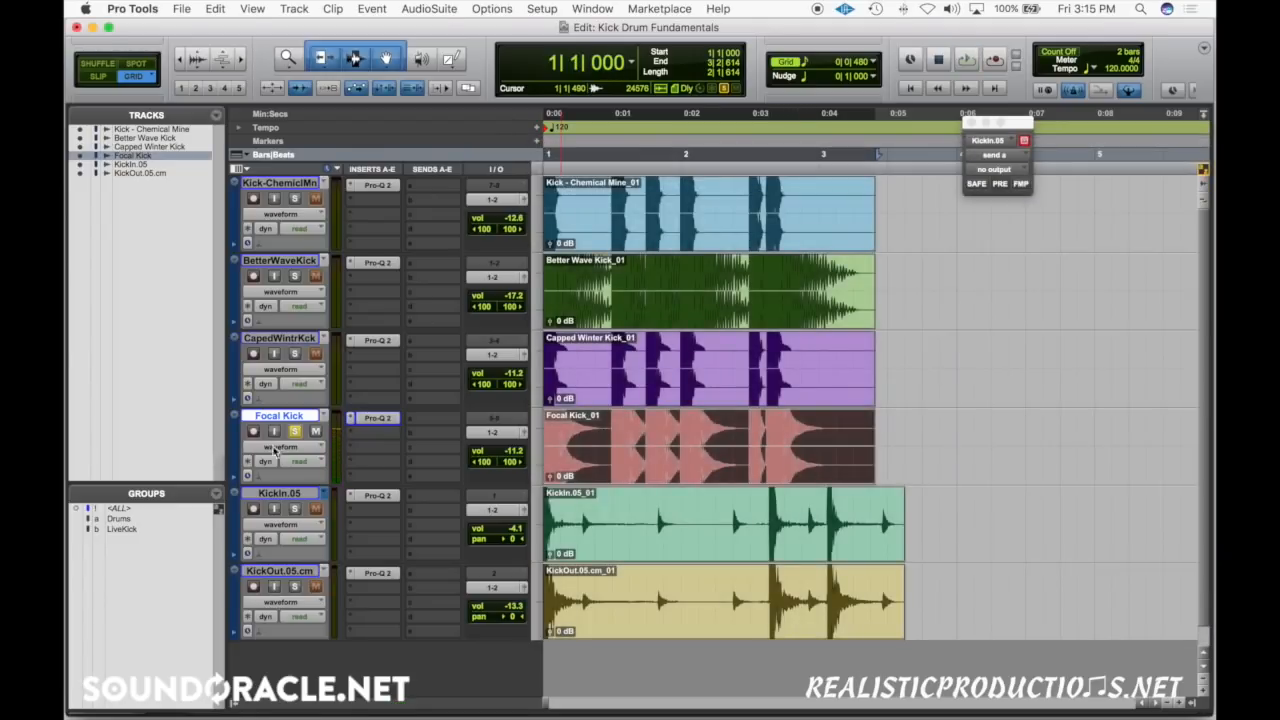
Solo the KickIn.05 track and loop playback over its loudest hits from 2|3|480 to 3|2|098.
{"action": "left_click", "coordinate": [283, 497]}
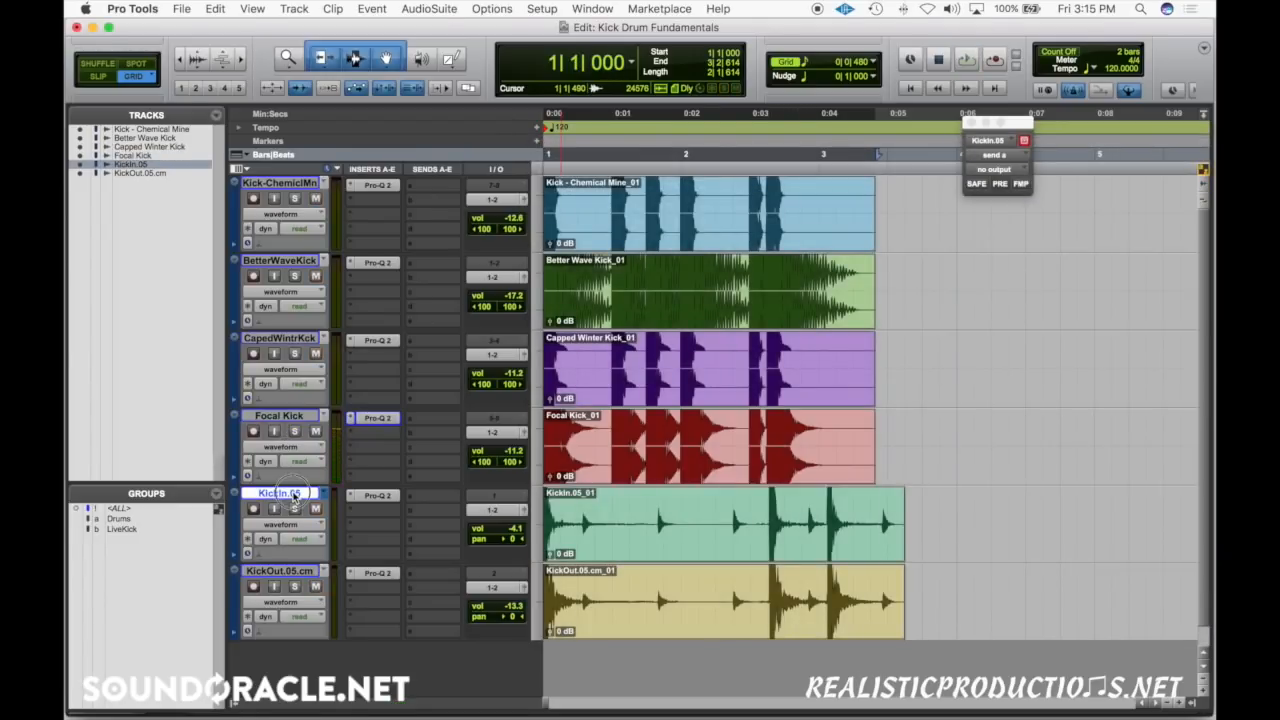
{"action": "left_click", "coordinate": [289, 577], "text": "shift"}
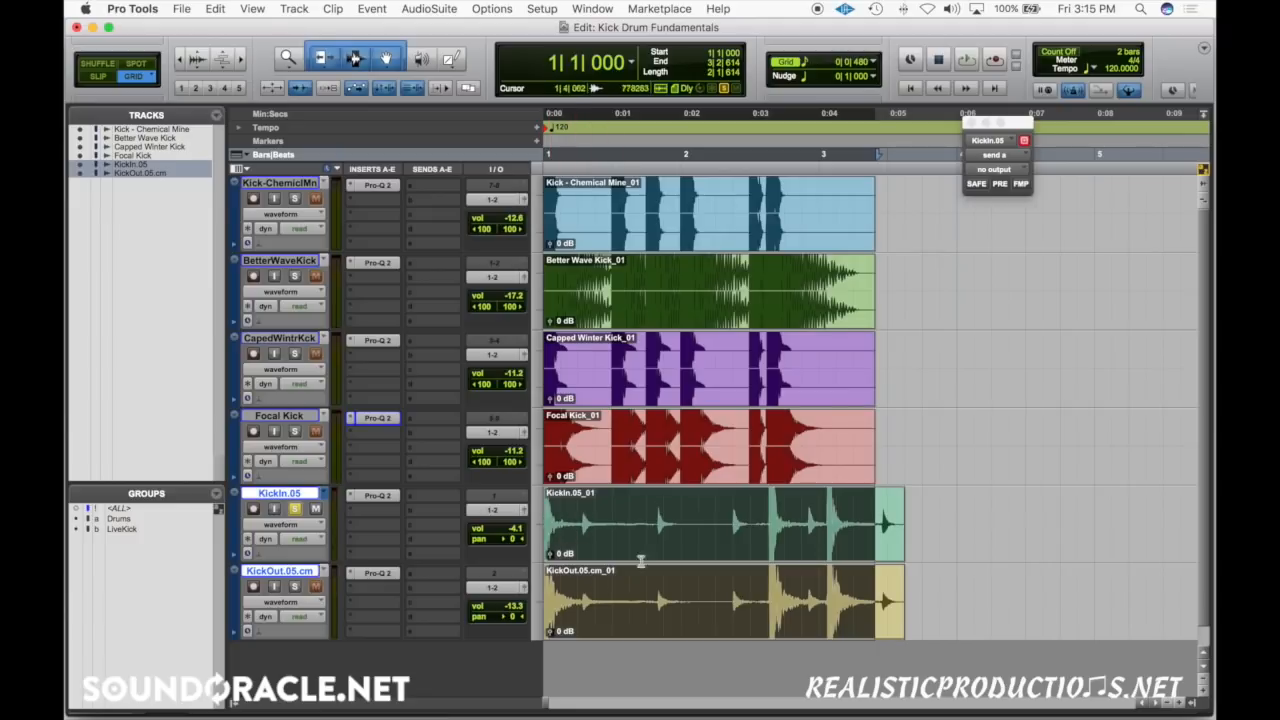
{"action": "left_click_drag", "start_coordinate": [771, 520], "coordinate": [854, 519]}
{"action": "key", "text": "space"}
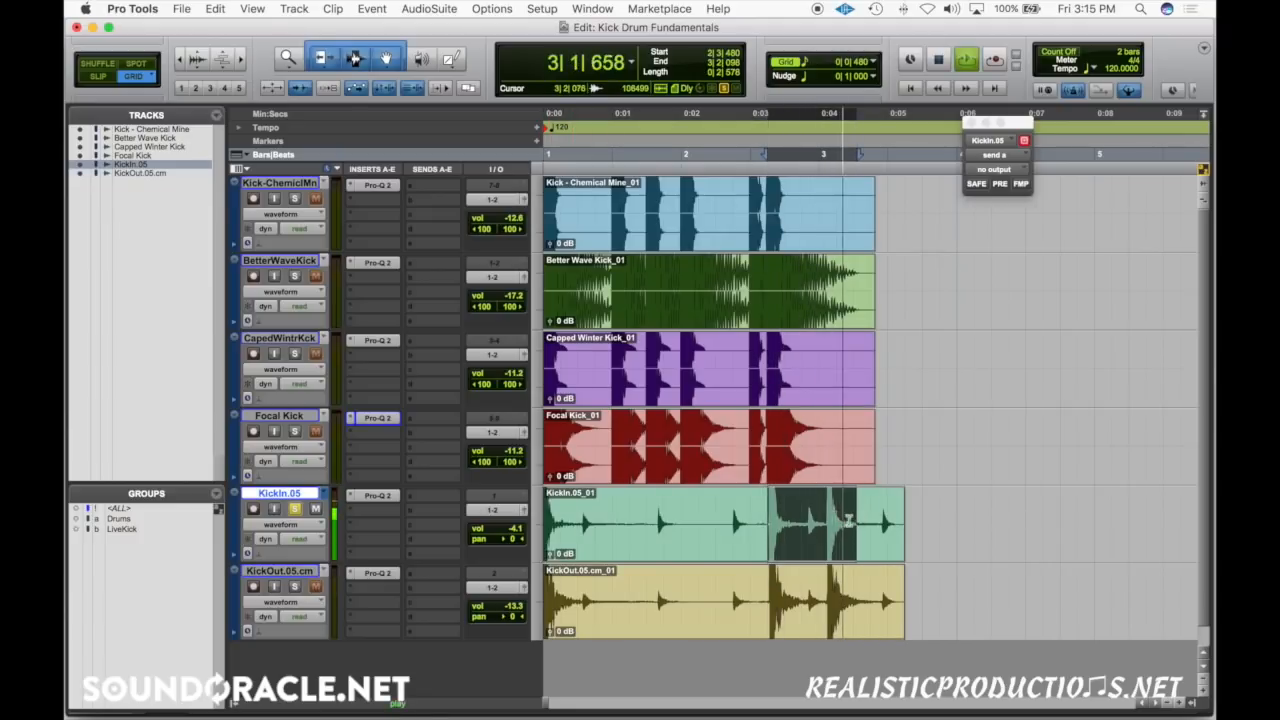
Open Pro-Q 2 on the KickIn.05 track, add a low cut at about 42 Hz after undoing a trial bell boost, and restart playback.
{"action": "left_click", "coordinate": [376, 497]}
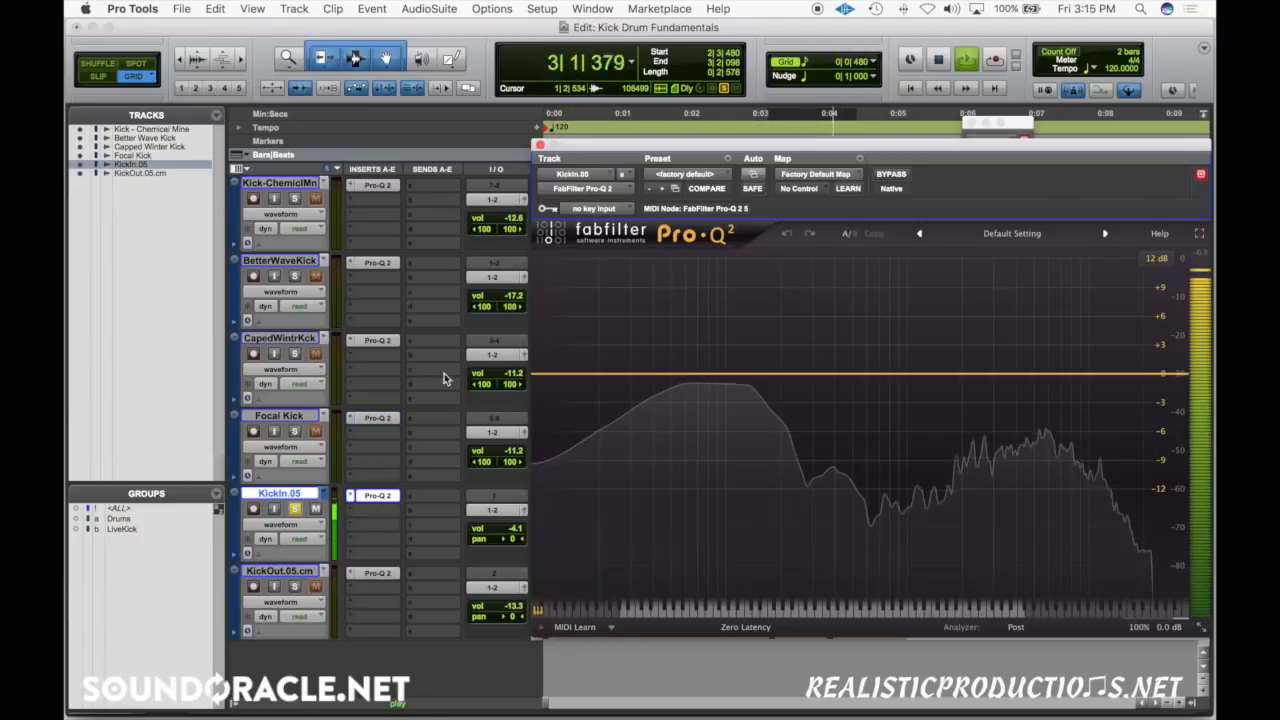
{"action": "left_click_drag", "start_coordinate": [550, 373], "coordinate": [689, 286]}
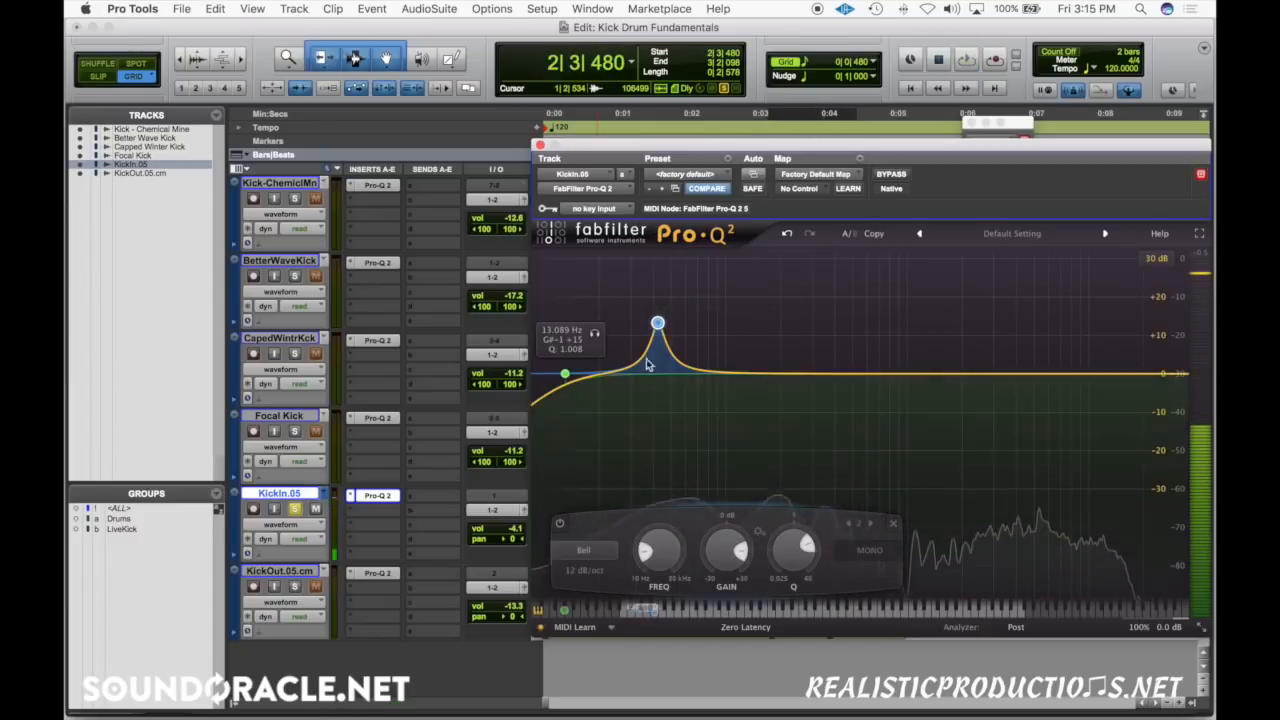
{"action": "left_click", "coordinate": [789, 237]}
{"action": "left_click", "coordinate": [789, 237]}
{"action": "left_click", "coordinate": [789, 237]}
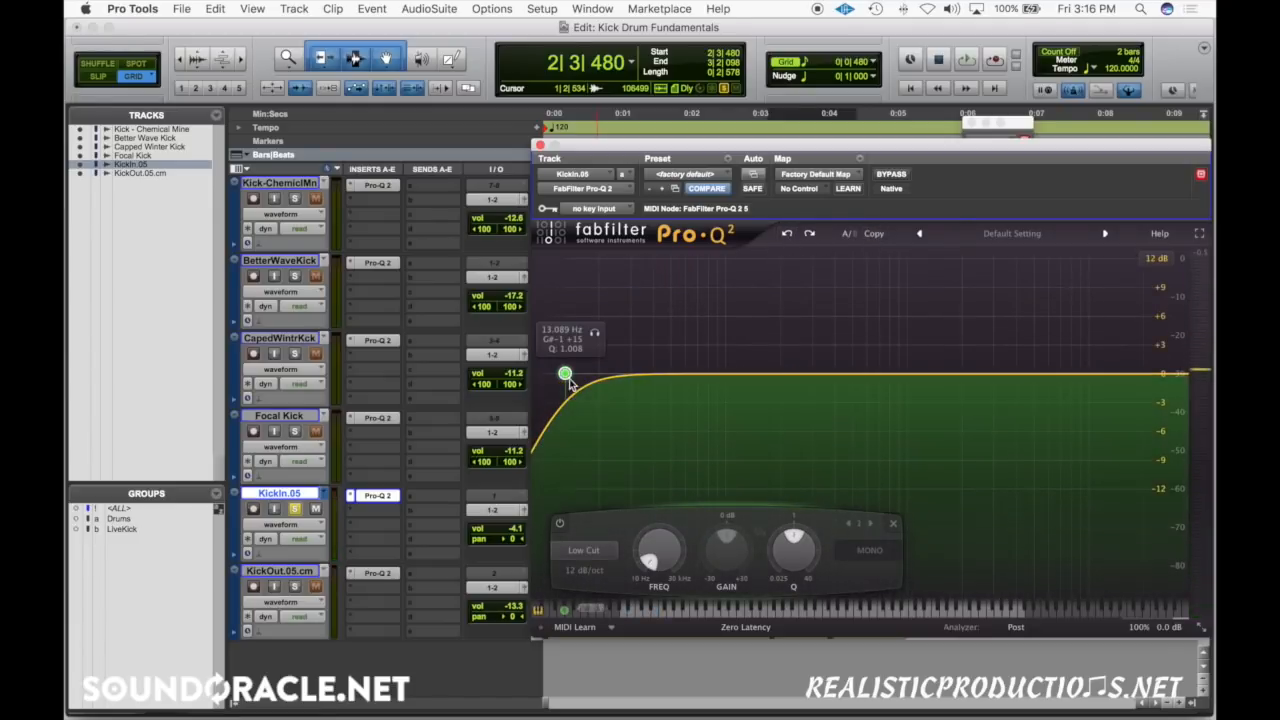
{"action": "left_click_drag", "start_coordinate": [566, 375], "coordinate": [658, 374]}
{"action": "key", "text": "space"}
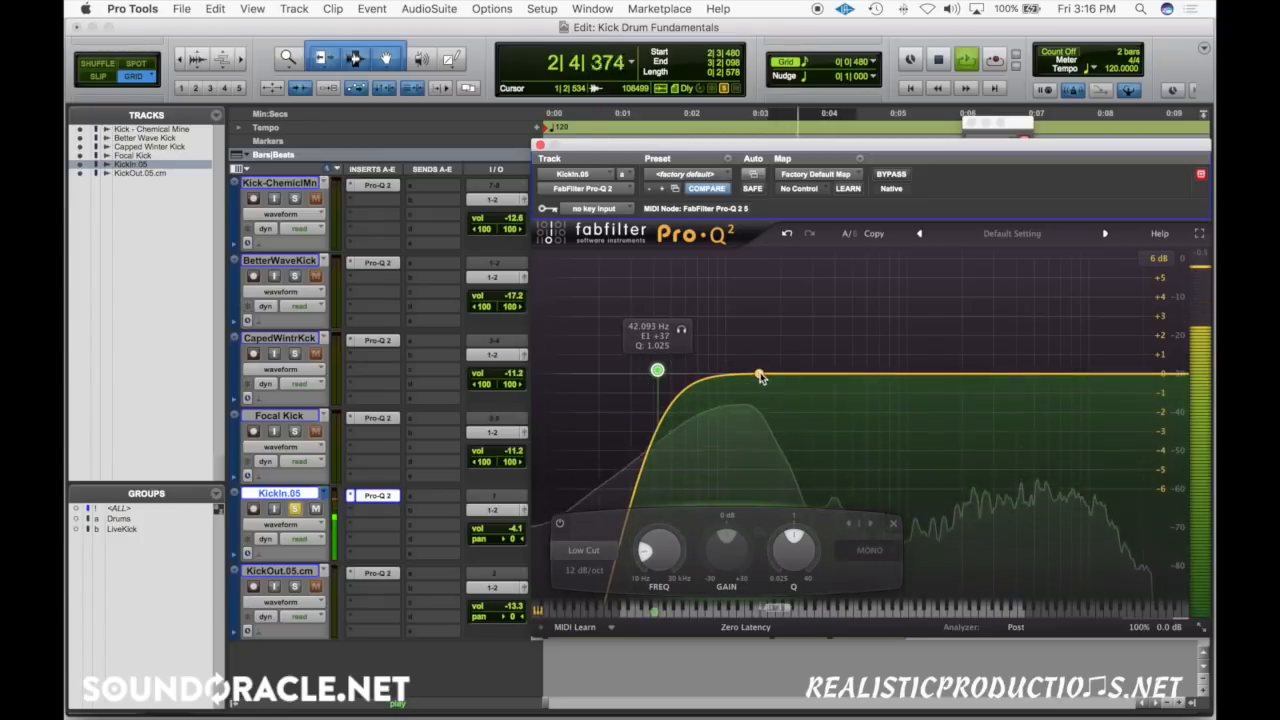
Add a narrow bell cut of 1.68 dB at 113.42 Hz, and lower the low cut to 36.400 Hz.
{"action": "left_click_drag", "start_coordinate": [760, 377], "coordinate": [762, 318]}
{"action": "left_click_drag", "start_coordinate": [736, 534], "coordinate": [735, 546]}
{"action": "left_click", "coordinate": [646, 372]}
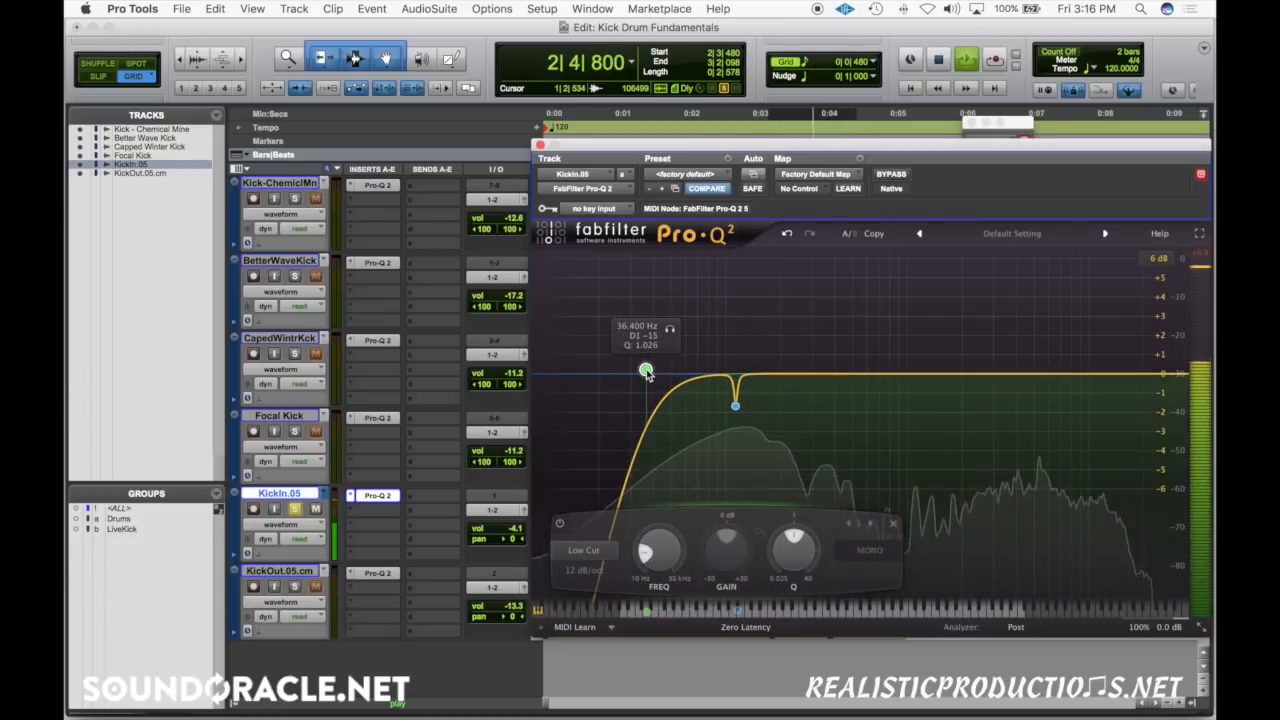
Add a narrow bell between the low cut and the 113.42 Hz cut, and reduce its boost to about 1 dB.
{"action": "left_click_drag", "start_coordinate": [702, 372], "coordinate": [710, 254]}
{"action": "scroll", "coordinate": [692, 303], "scroll_direction": "up", "scroll_amount": 5}
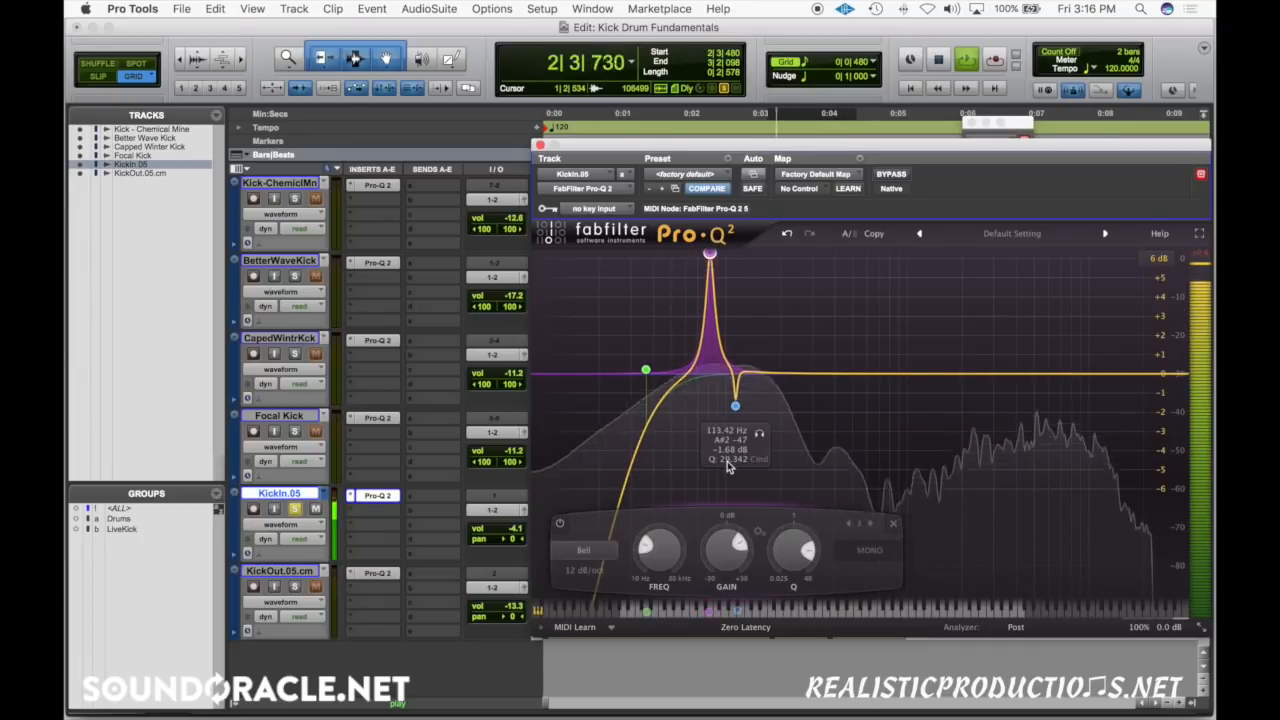
{"action": "left_click_drag", "start_coordinate": [739, 543], "coordinate": [728, 538]}
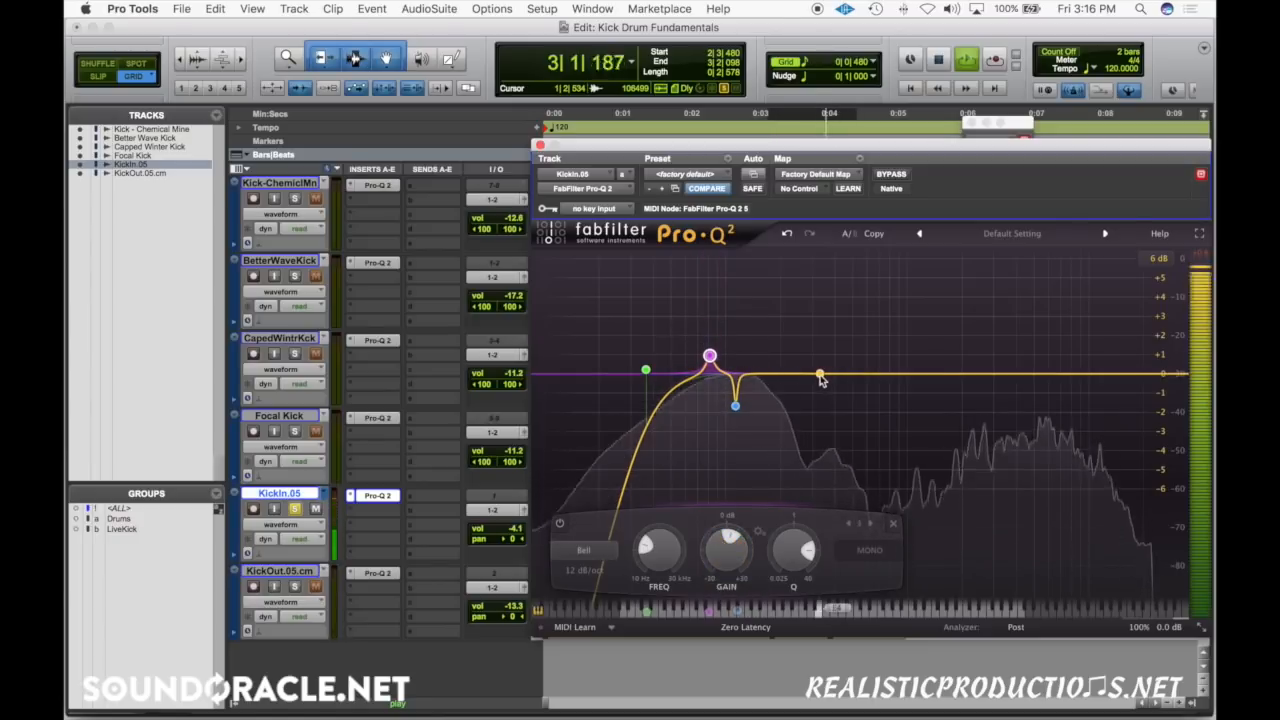
Add a bell at about 220 Hz, narrow and audition it, and set it to a cut of about 1 dB.
{"action": "left_click_drag", "start_coordinate": [820, 375], "coordinate": [791, 283]}
{"action": "scroll", "coordinate": [791, 284], "scroll_direction": "up", "scroll_amount": 8}
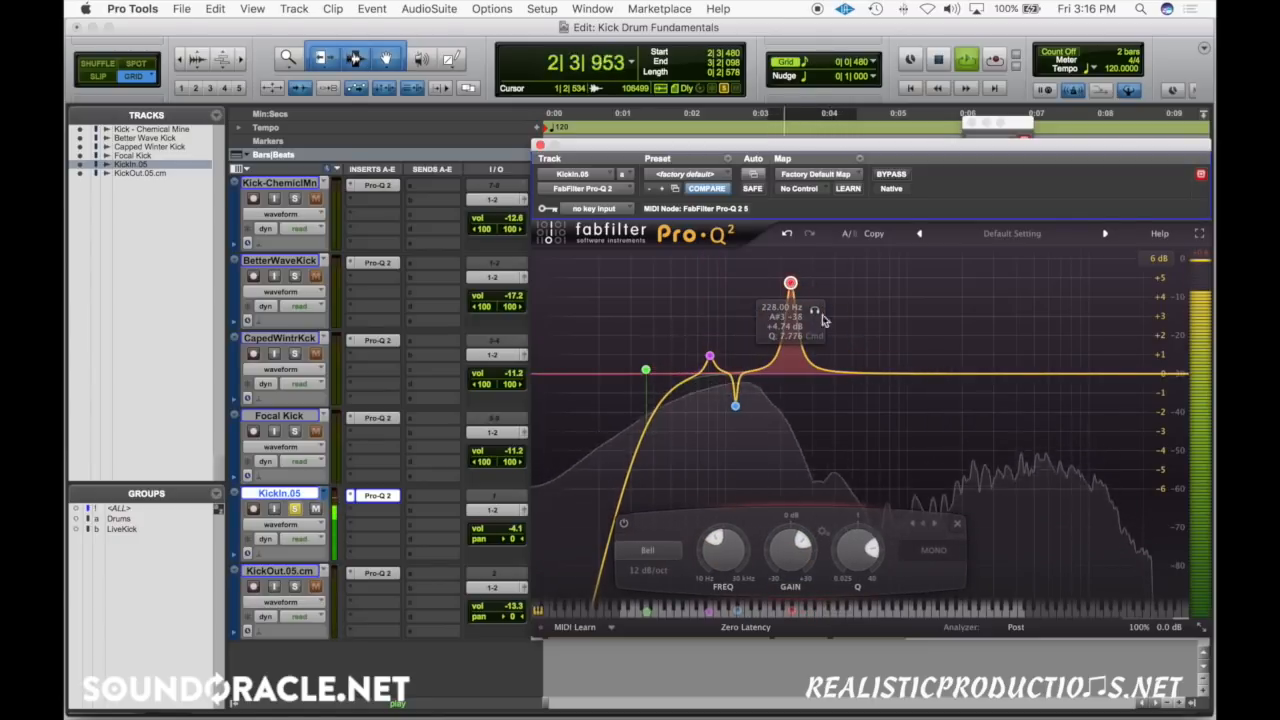
{"action": "mouse_move", "coordinate": [814, 308]}
{"action": "left_mouse_down"}
{"action": "mouse_move", "coordinate": [800, 333]}
{"action": "mouse_move", "coordinate": [812, 329]}
{"action": "left_mouse_up"}
{"action": "left_click_drag", "start_coordinate": [796, 541], "coordinate": [793, 559]}
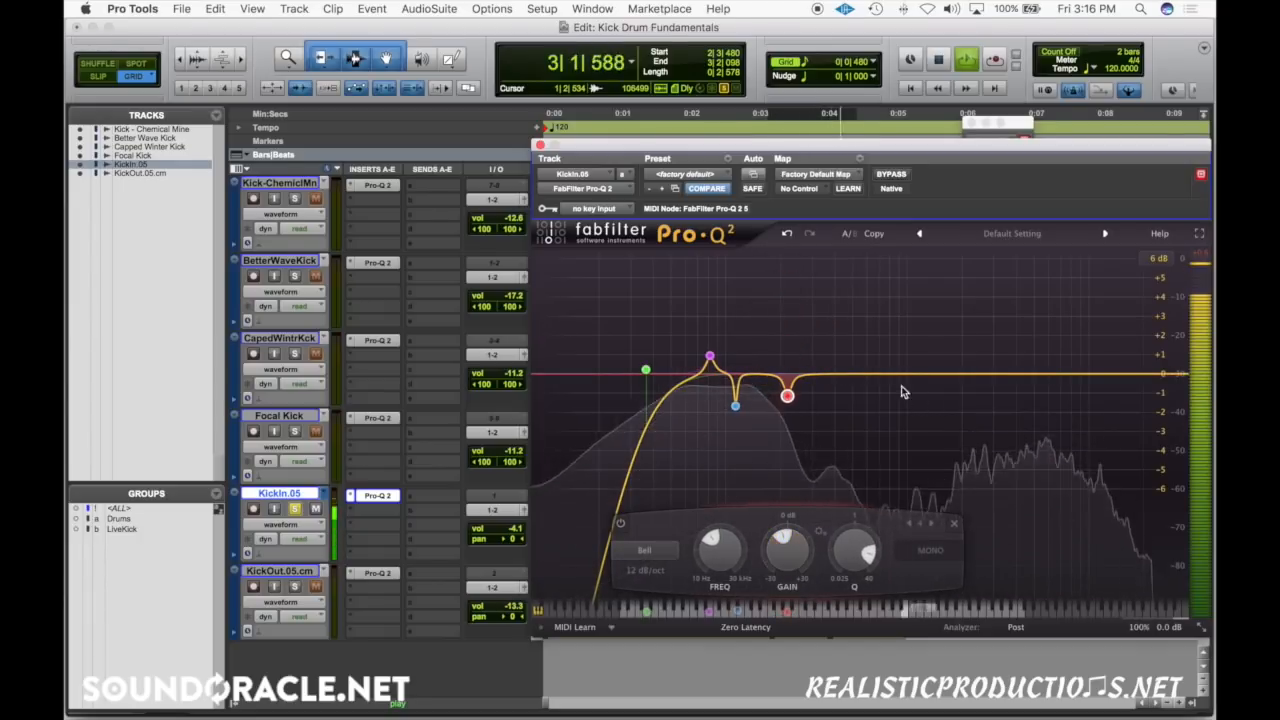
Add a 1.23 dB bell cut at 507.60 Hz with Q 4.184, and a bell boost of about 1.2 dB near 1.3 kHz.
{"action": "left_click_drag", "start_coordinate": [902, 392], "coordinate": [855, 399]}
{"action": "scroll", "coordinate": [855, 396], "scroll_direction": "up", "scroll_amount": 3}
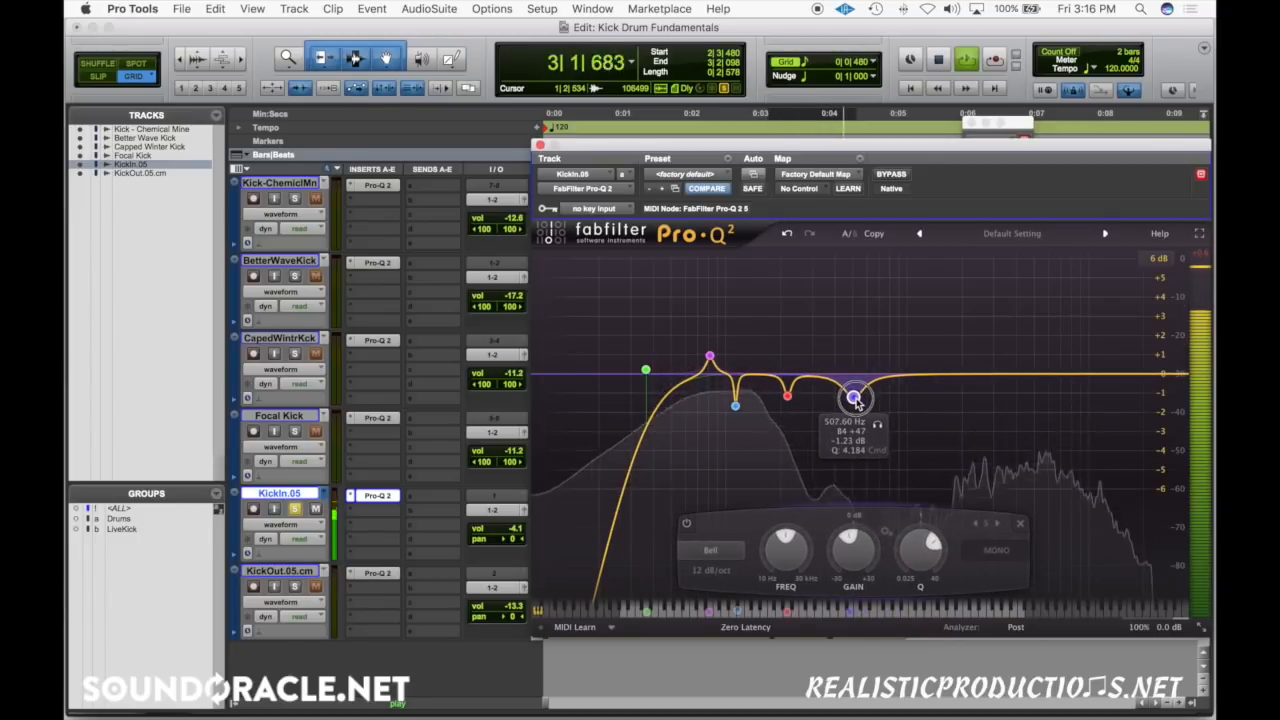
{"action": "left_click_drag", "start_coordinate": [971, 376], "coordinate": [928, 304]}
{"action": "scroll", "coordinate": [972, 289], "scroll_direction": "up", "scroll_amount": 5}
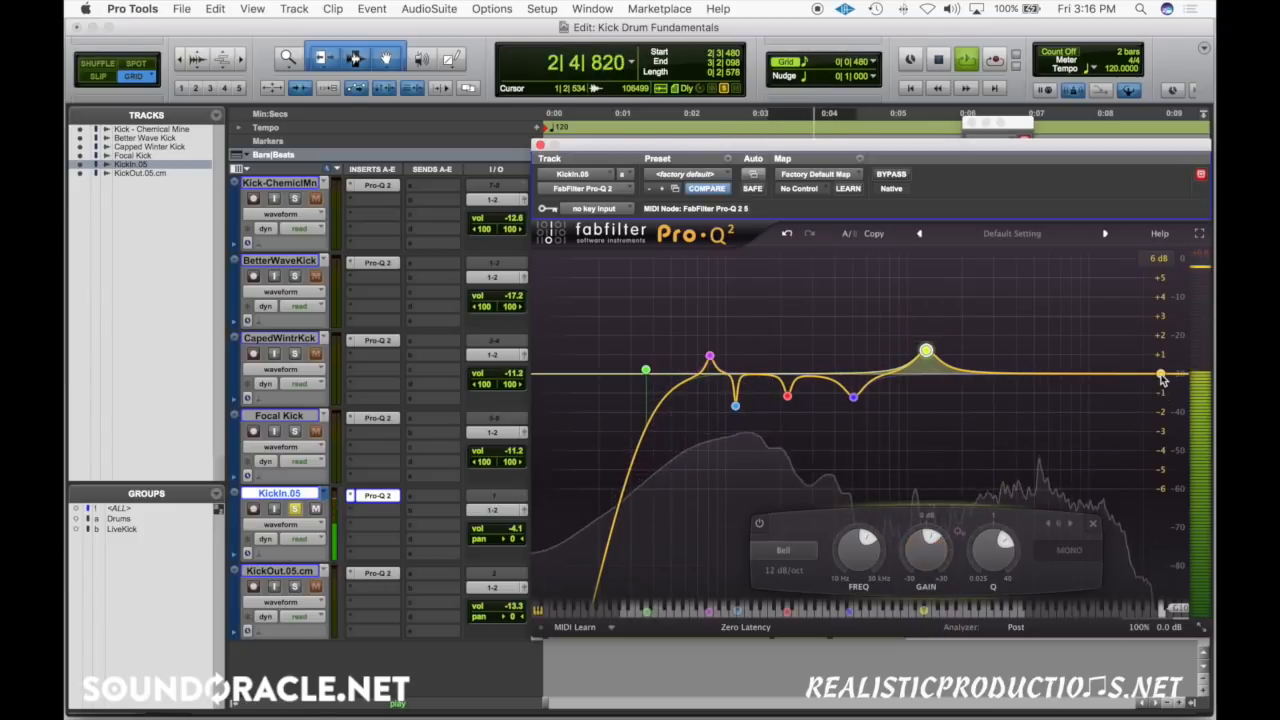
Add a high cut near the upper end of the spectrum, and a narrow bell cut of about 1 dB slightly above 2 kHz.
{"action": "left_click_drag", "start_coordinate": [1161, 376], "coordinate": [1111, 376]}
{"action": "left_click_drag", "start_coordinate": [1021, 373], "coordinate": [972, 290]}
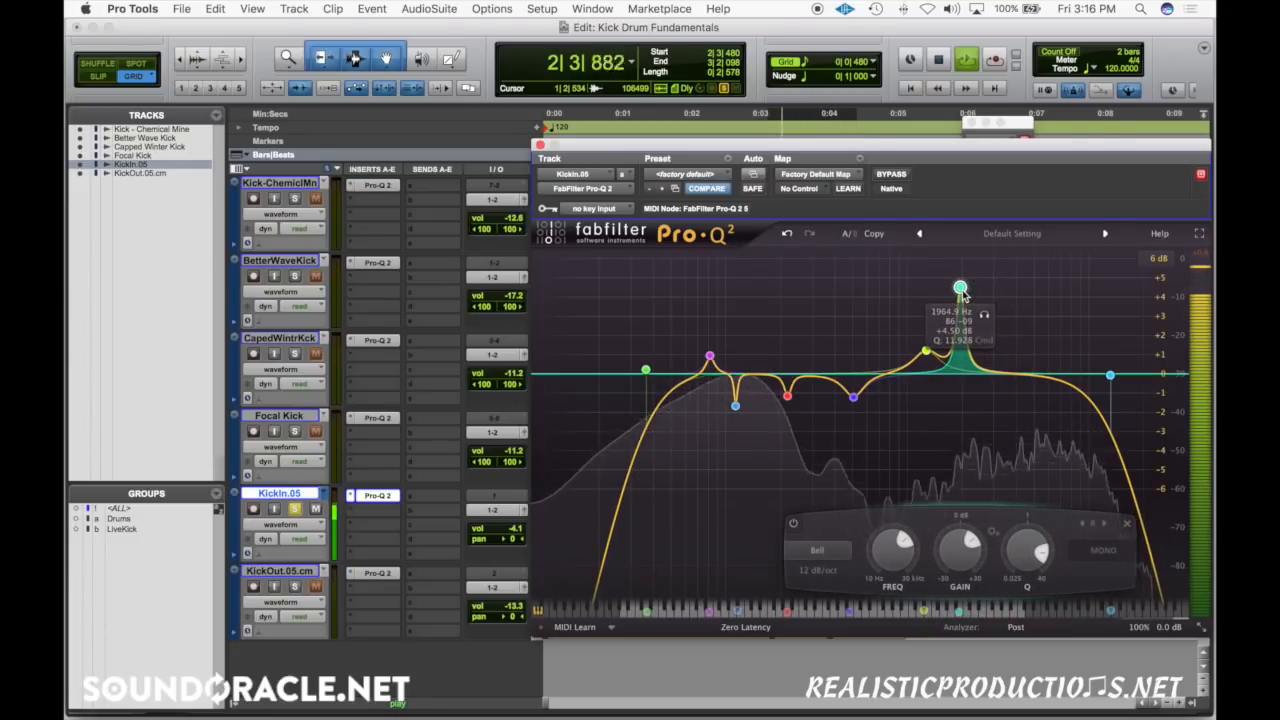
{"action": "left_click_drag", "start_coordinate": [961, 290], "coordinate": [975, 290]}
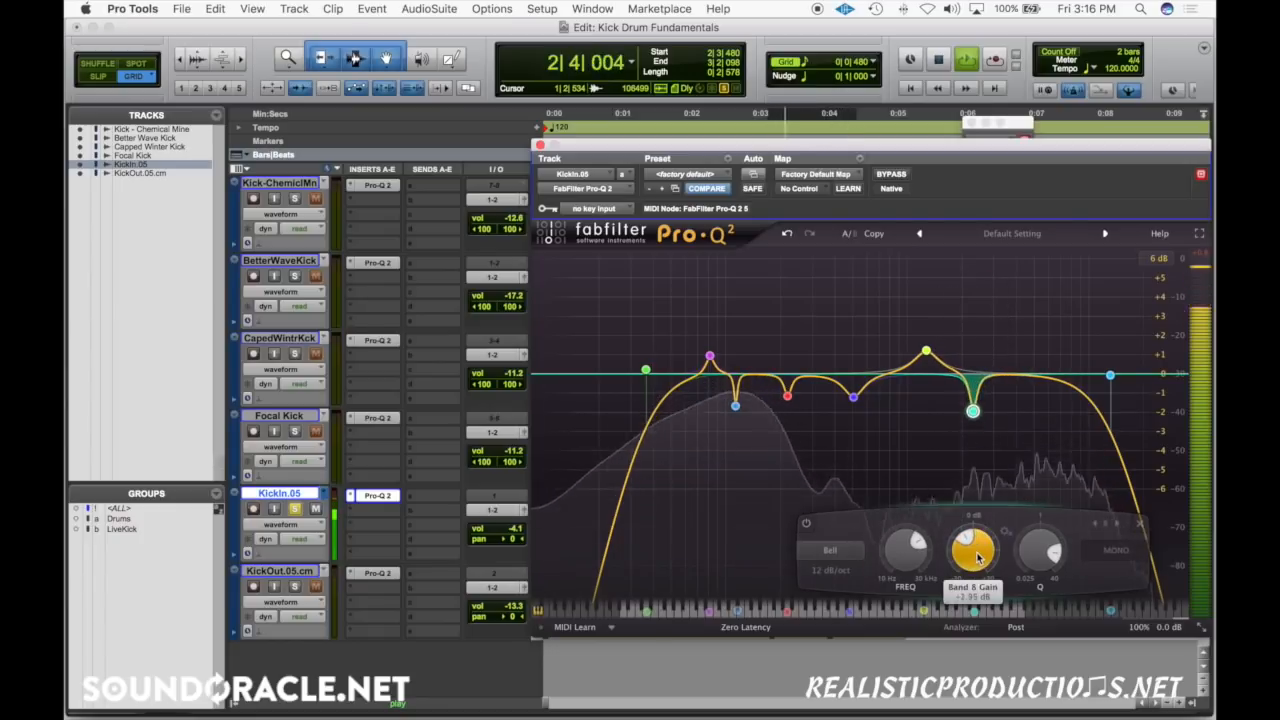
Compare the KickIn.05 sound with the equalizer bypassed and active.
{"action": "left_click", "coordinate": [893, 175]}
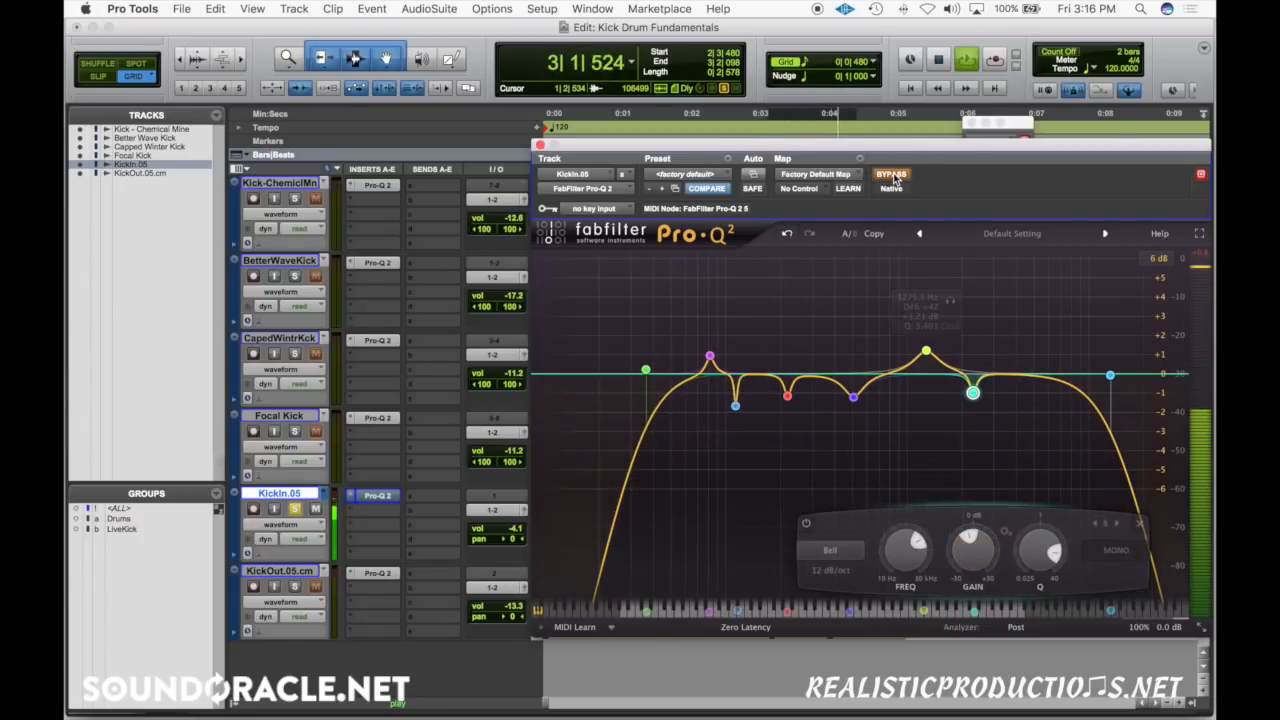
{"action": "left_click", "coordinate": [894, 176]}
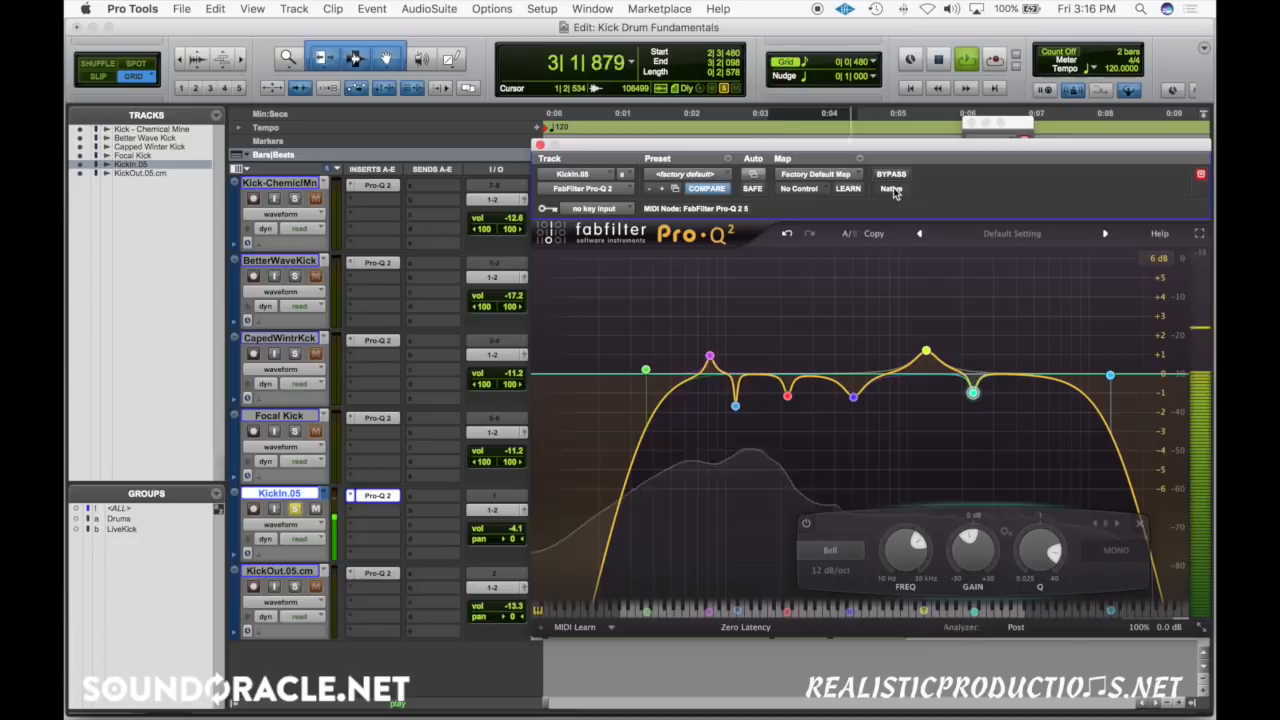
Stop playback, close the KickIn.05 equalizer and open Pro-Q 2 on the KickOut.05.cm track.
{"action": "key", "text": "space"}
{"action": "left_click", "coordinate": [540, 146]}
{"action": "scroll", "coordinate": [316, 503], "scroll_direction": "down", "scroll_amount": 1}
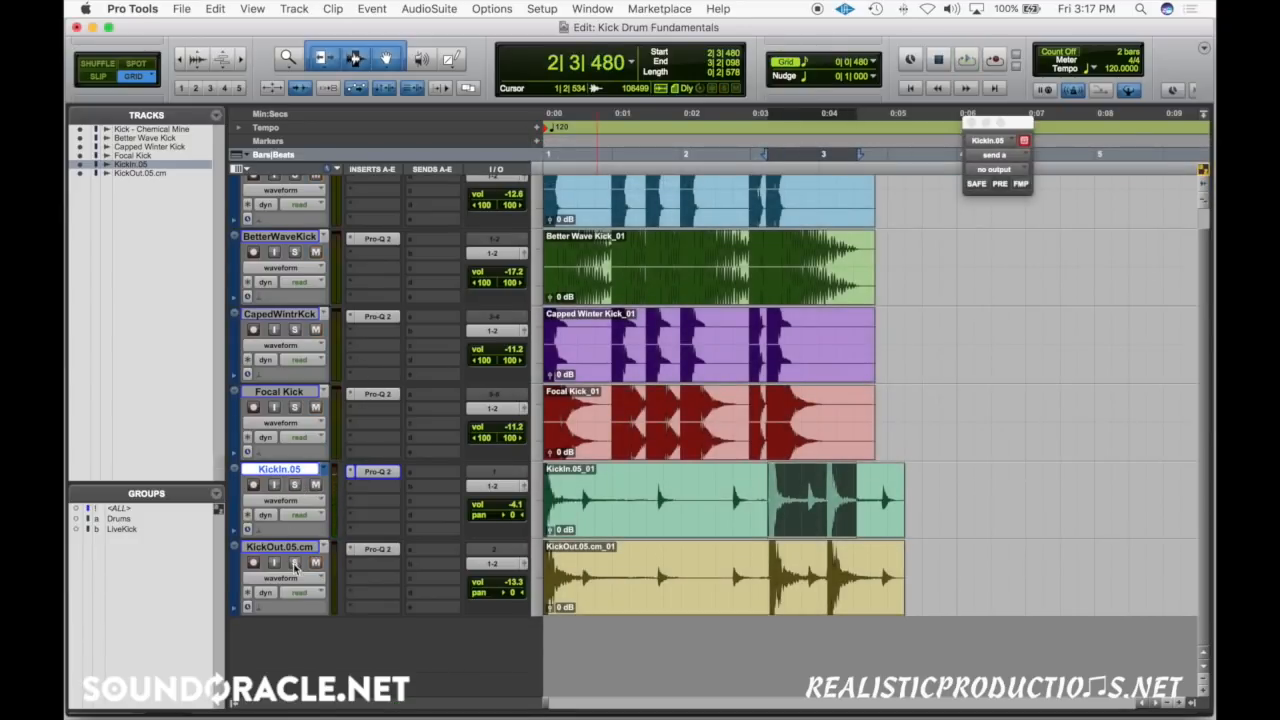
{"action": "left_click", "coordinate": [375, 551]}
Play the KickOut.05.cm loop and add a low cut at about 39 Hz in its equalizer.
{"action": "left_click", "coordinate": [553, 375]}
{"action": "key", "text": "space"}
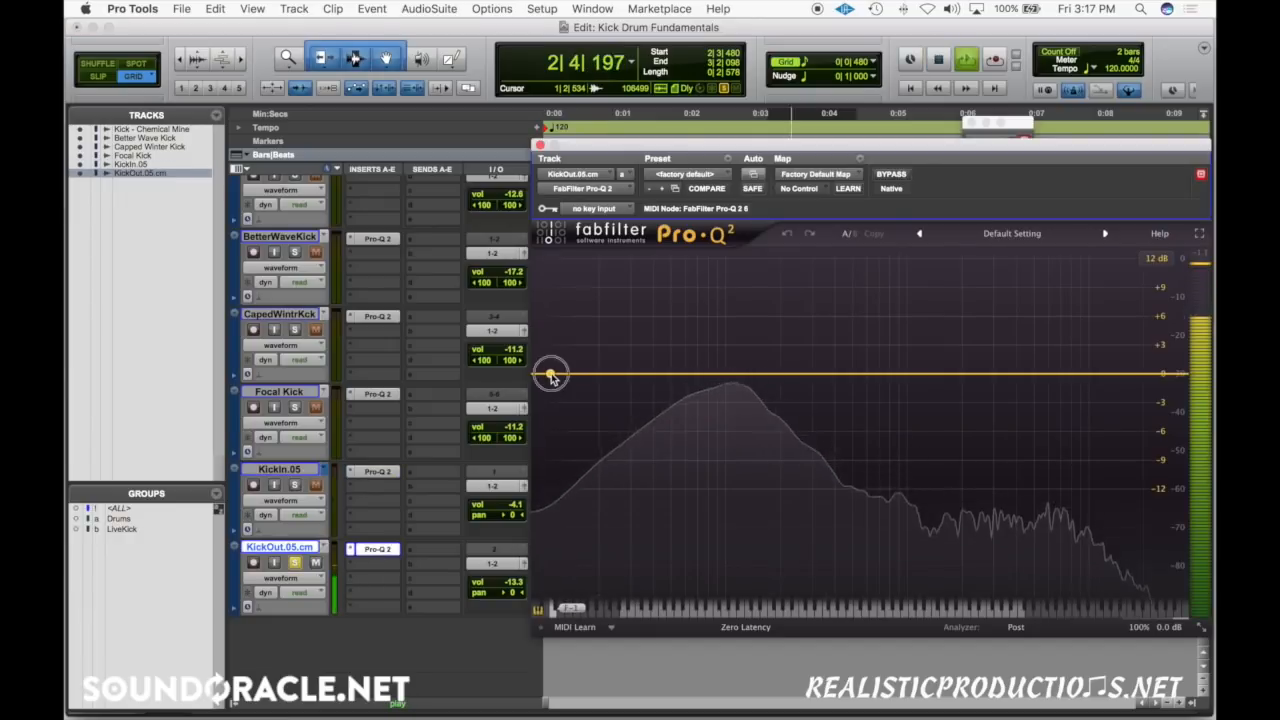
{"action": "left_click_drag", "start_coordinate": [553, 375], "coordinate": [657, 375]}
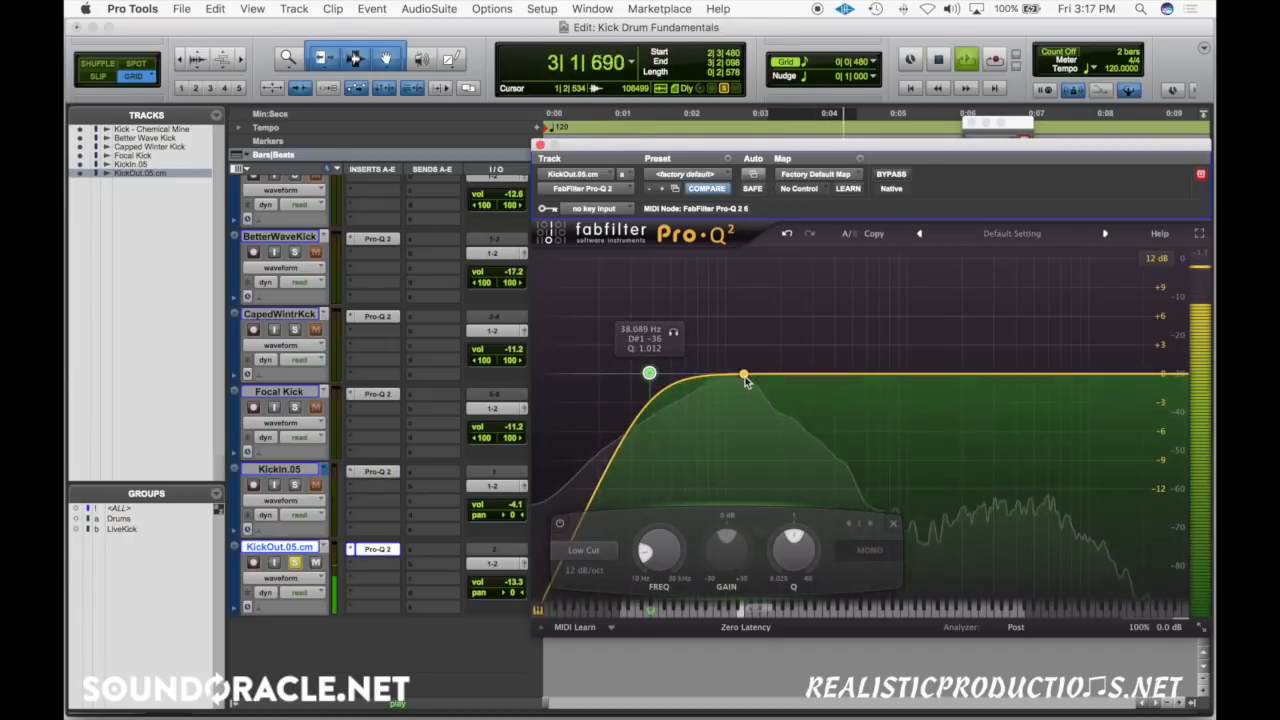
Add a bell at 111.59 Hz with Q 13.623, audition it boosted, and turn it into a cut.
{"action": "left_click_drag", "start_coordinate": [745, 380], "coordinate": [749, 306]}
{"action": "scroll", "coordinate": [749, 309], "scroll_direction": "up", "scroll_amount": 5}
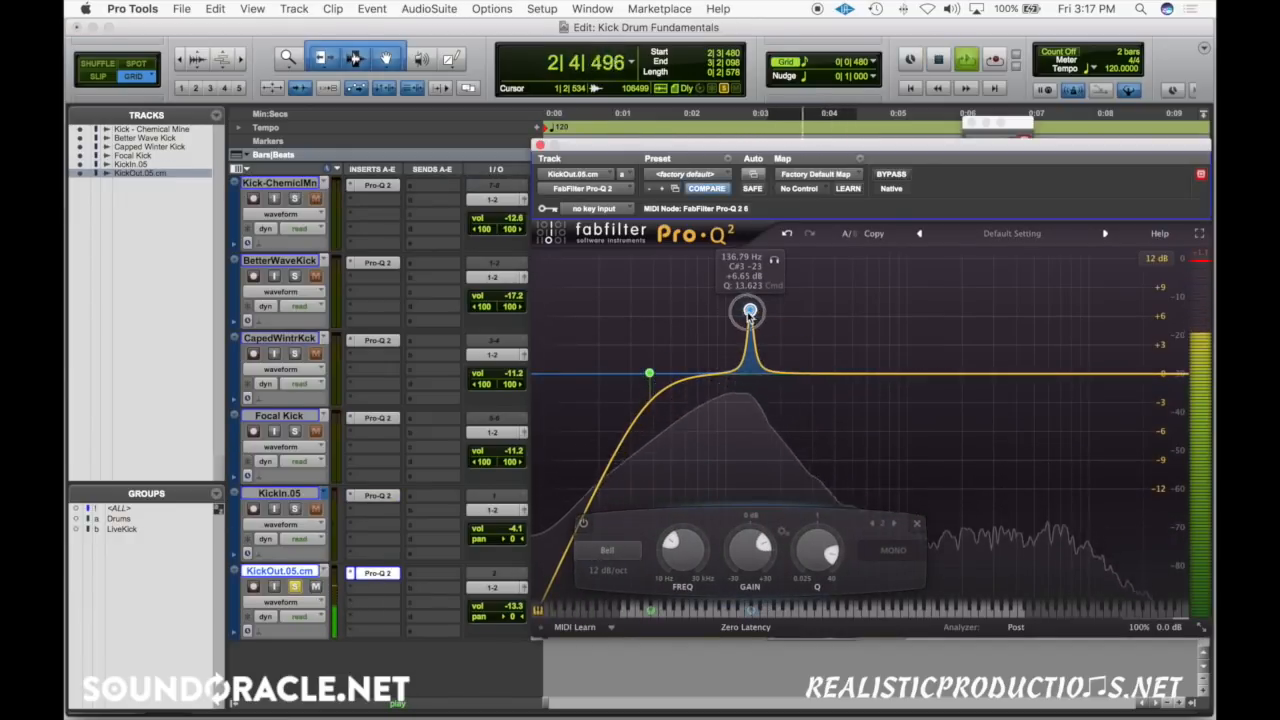
{"action": "left_click_drag", "start_coordinate": [749, 312], "coordinate": [734, 279]}
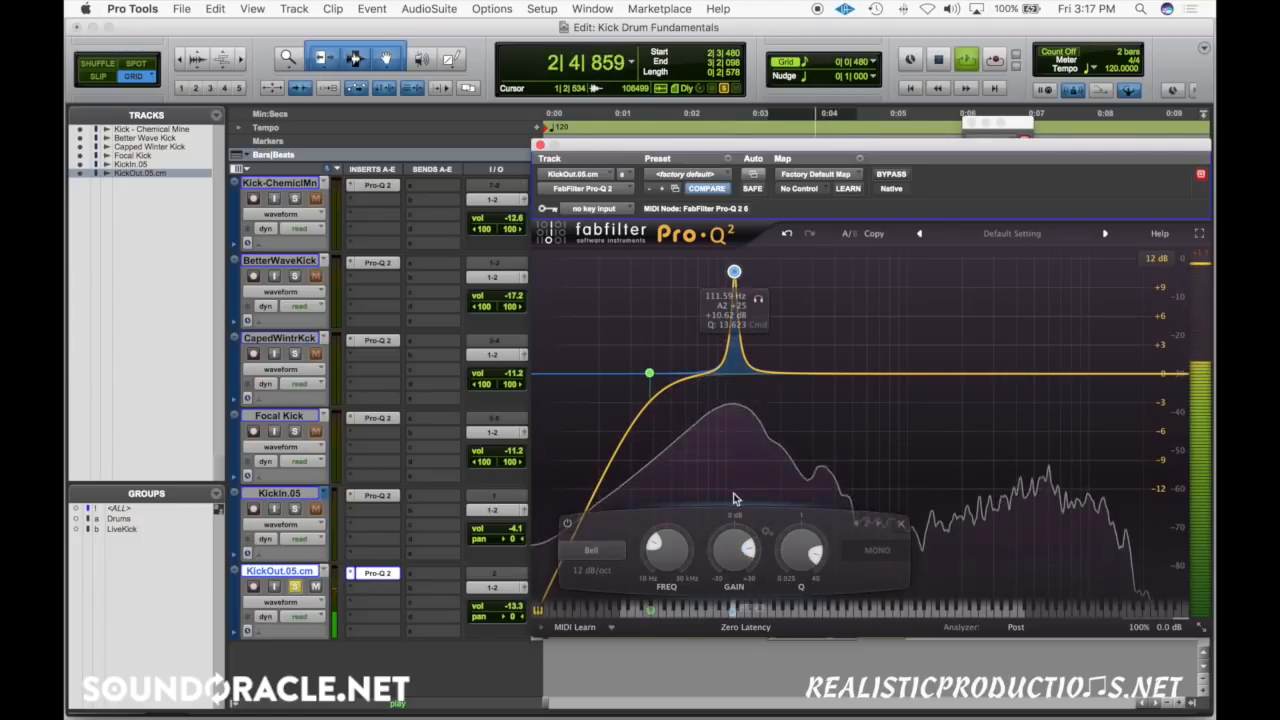
{"action": "scroll", "coordinate": [726, 557], "scroll_direction": "down", "scroll_amount": 10}
{"action": "scroll", "coordinate": [726, 553], "scroll_direction": "down", "scroll_amount": 6}
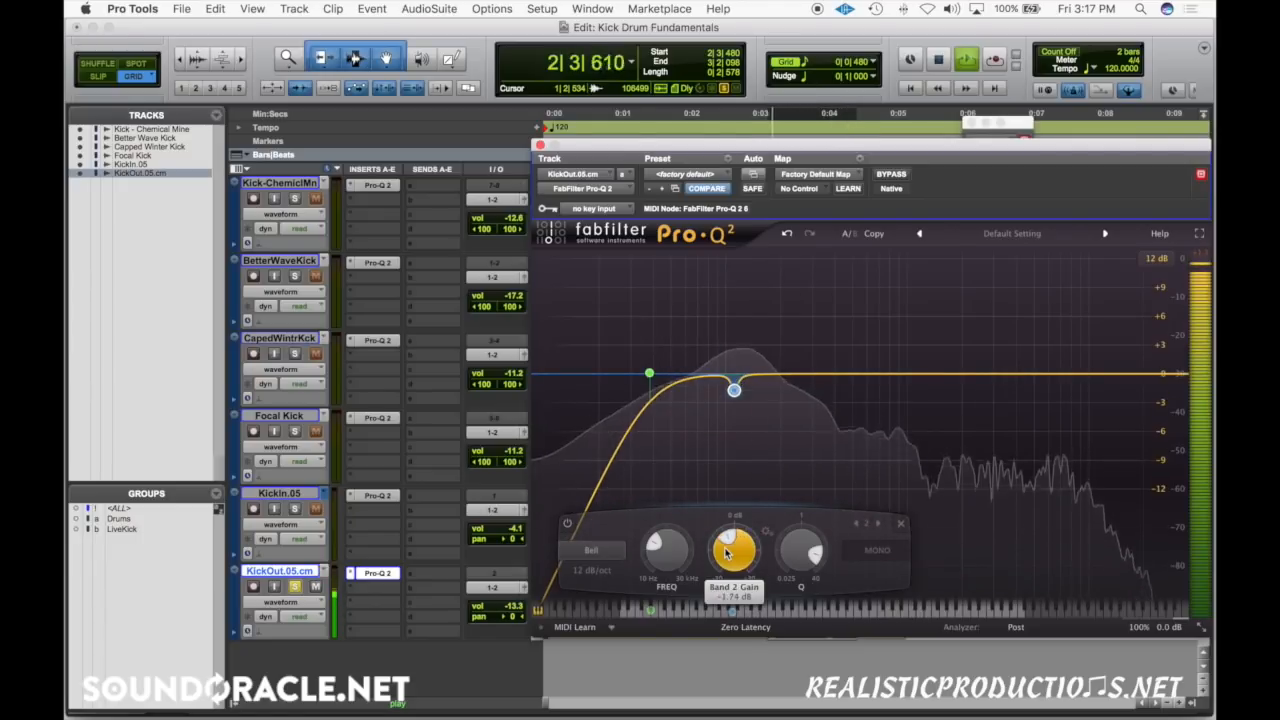
Set the equalizer's display range to 6 dB and the 111.59 Hz bell's gain to -2.00 dB.
{"action": "left_click", "coordinate": [1156, 258]}
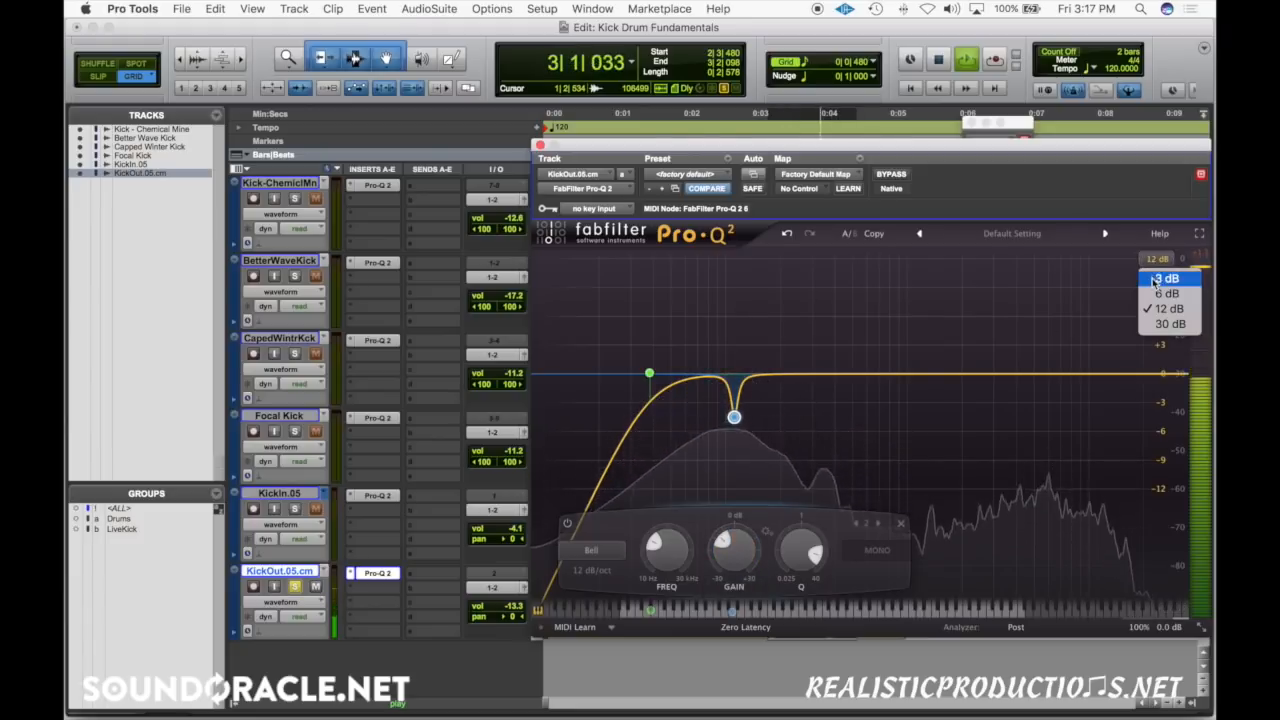
{"action": "left_click", "coordinate": [1160, 289]}
{"action": "scroll", "coordinate": [735, 553], "scroll_direction": "up", "scroll_amount": 3}
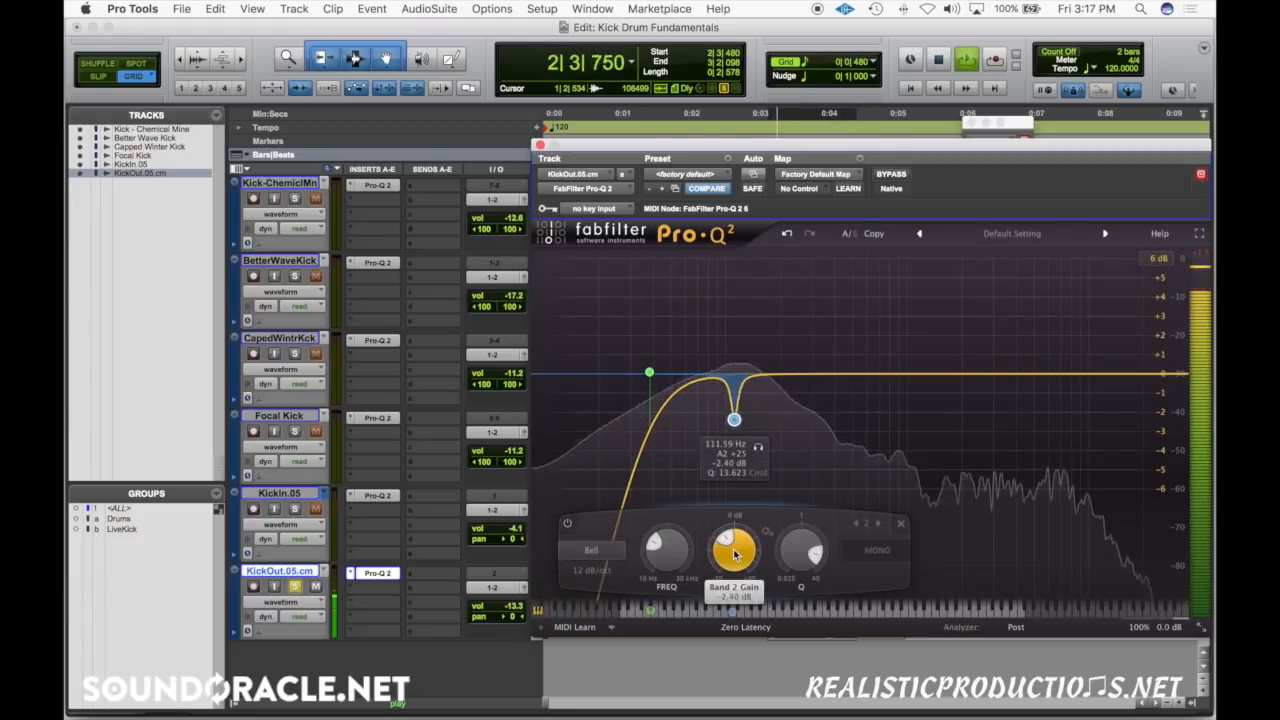
{"action": "scroll", "coordinate": [734, 553], "scroll_direction": "up", "scroll_amount": 1}
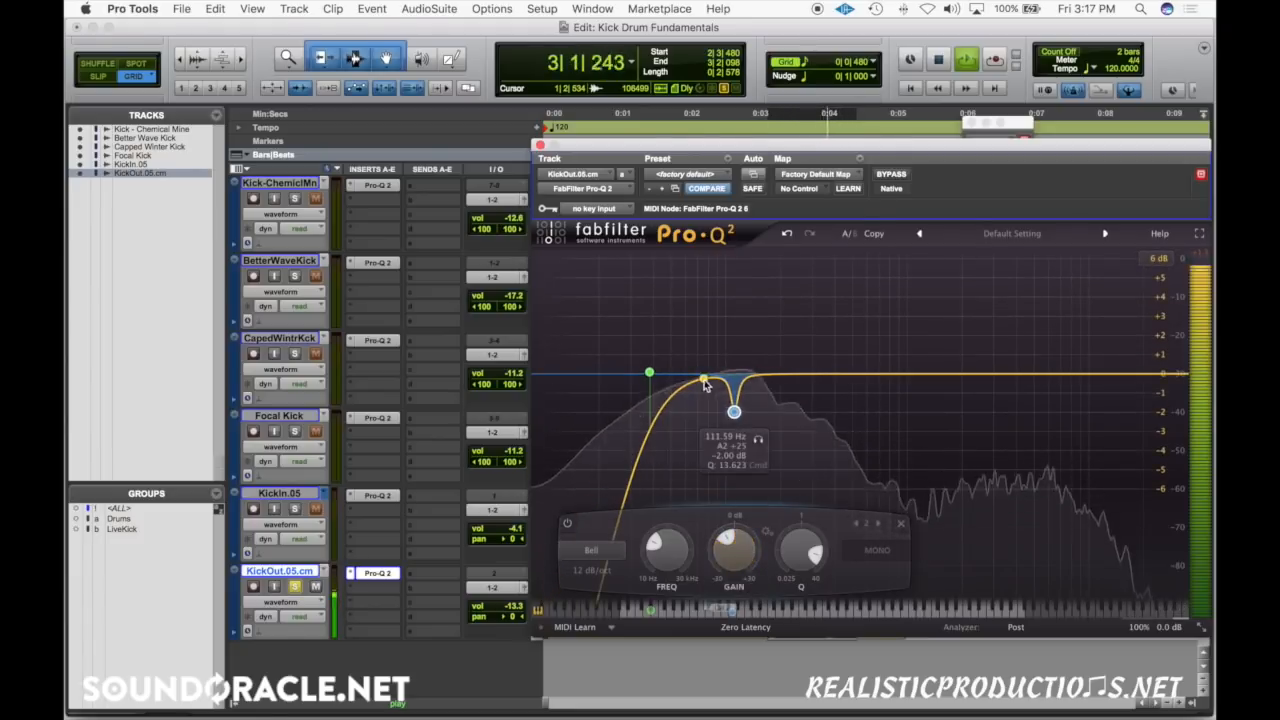
Add a bell just below the 111.59 Hz cut, narrow and audition it, and set its boost to about 1.2 dB.
{"action": "left_click_drag", "start_coordinate": [703, 378], "coordinate": [708, 272]}
{"action": "scroll", "coordinate": [698, 300], "scroll_direction": "up", "scroll_amount": 3}
{"action": "scroll", "coordinate": [699, 301], "scroll_direction": "up", "scroll_amount": 1}
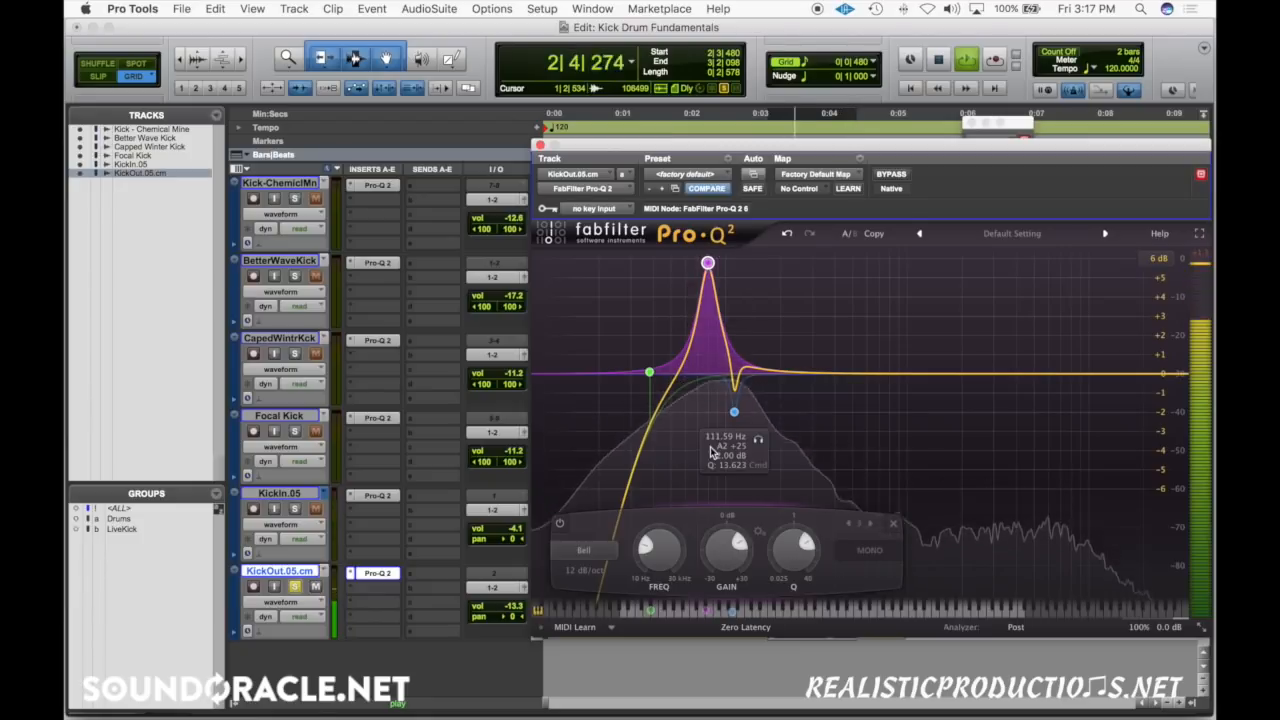
{"action": "left_click_drag", "start_coordinate": [718, 545], "coordinate": [717, 554]}
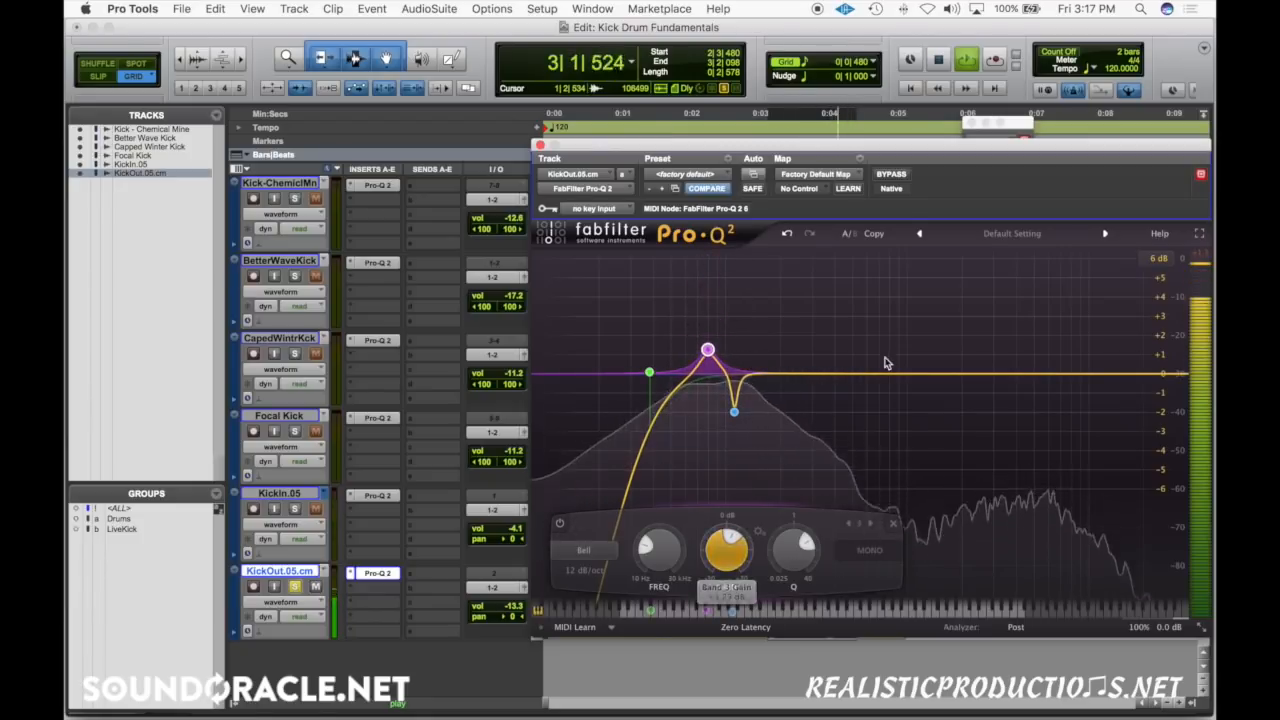
Add a narrow bell at about 205 Hz with Q 11.905 and set it to a 1.22 dB cut.
{"action": "left_click_drag", "start_coordinate": [806, 374], "coordinate": [787, 268]}
{"action": "scroll", "coordinate": [801, 319], "scroll_direction": "up", "scroll_amount": 5}
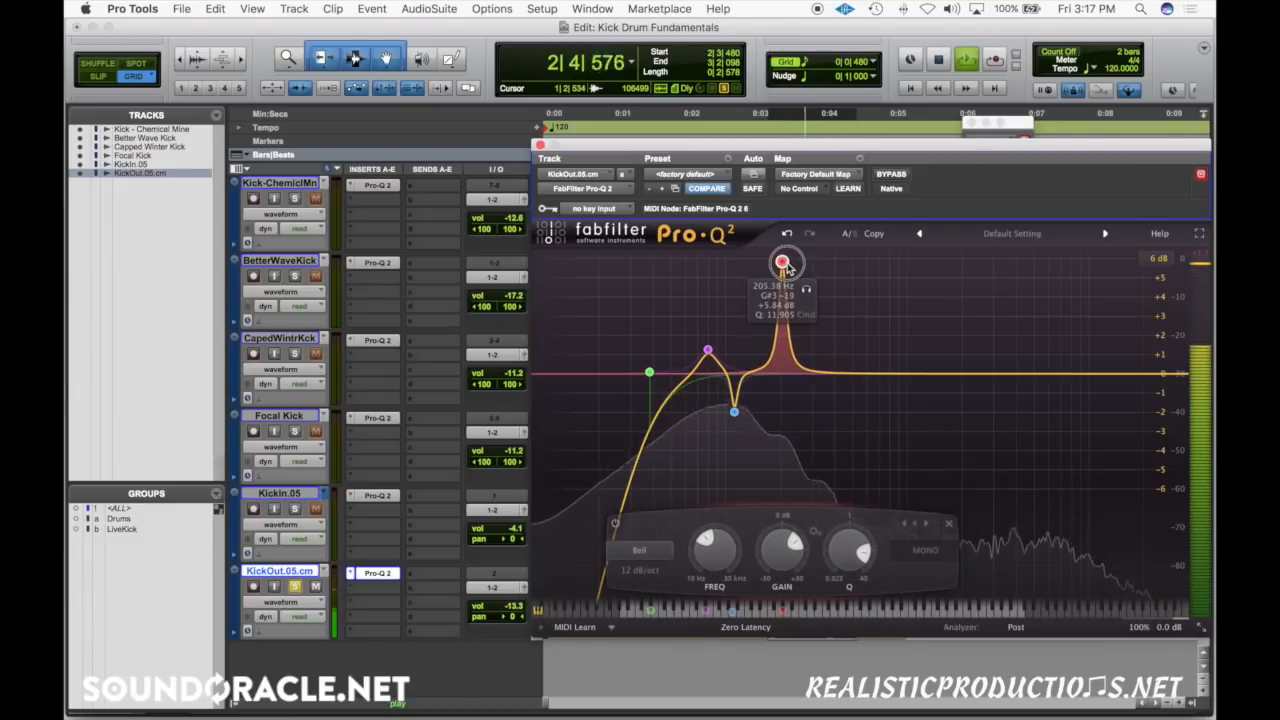
{"action": "left_click_drag", "start_coordinate": [768, 518], "coordinate": [768, 552]}
Add a bell at 1138.9 Hz with Q 6.910 and set its boost to about 1 dB.
{"action": "left_click_drag", "start_coordinate": [975, 373], "coordinate": [917, 304]}
{"action": "scroll", "coordinate": [972, 326], "scroll_direction": "up", "scroll_amount": 10}
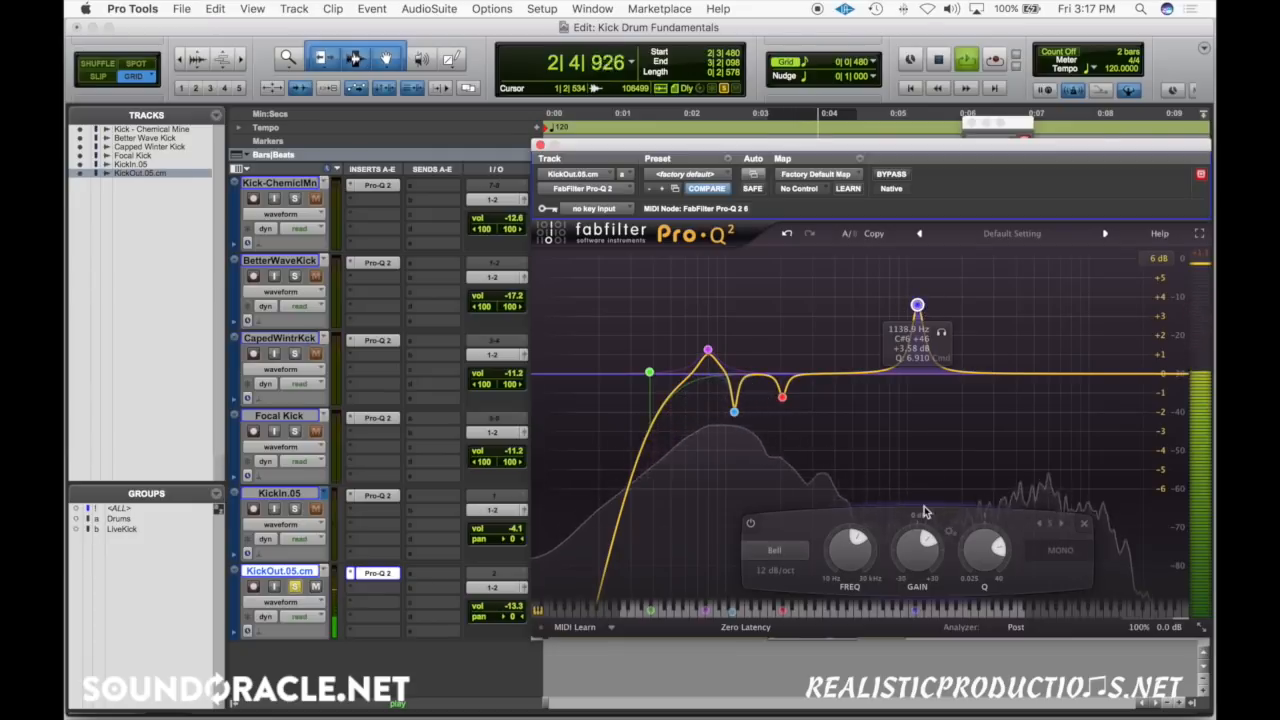
{"action": "left_click_drag", "start_coordinate": [921, 563], "coordinate": [923, 546]}
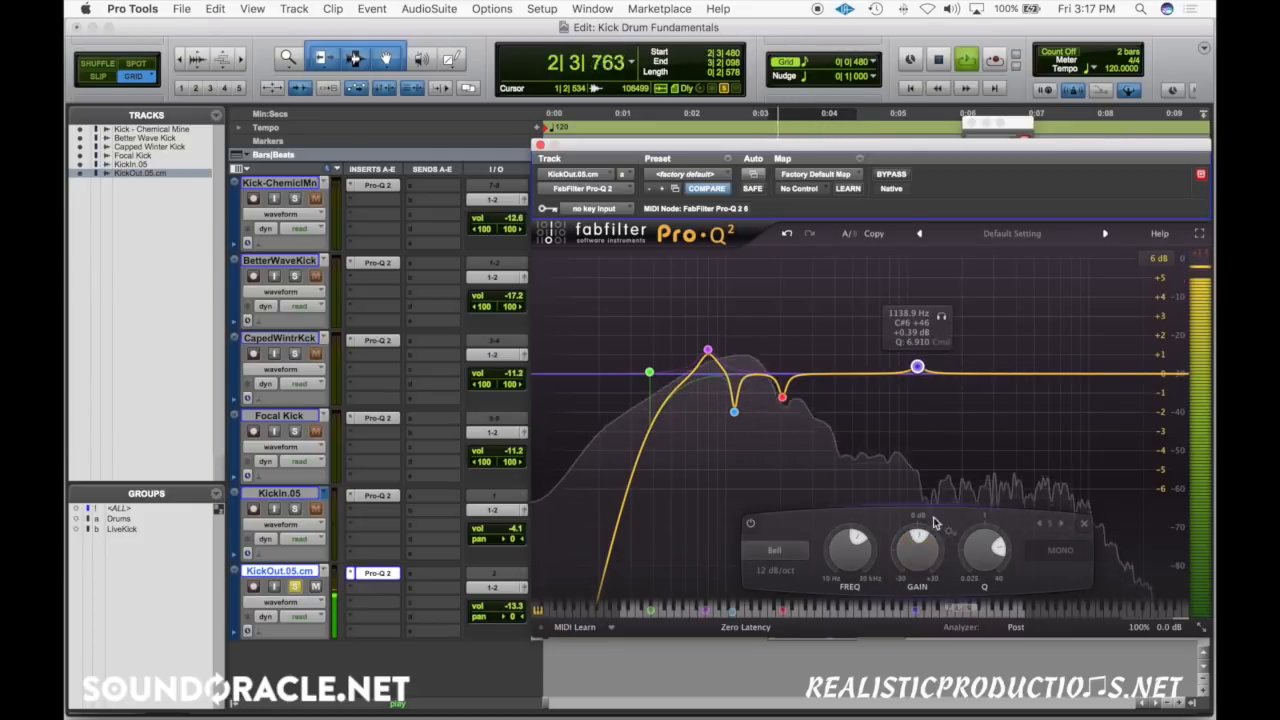
{"action": "scroll", "coordinate": [922, 546], "scroll_direction": "up", "scroll_amount": 2}
Add a very narrow bell cut of about 2.5 dB slightly above 2 kHz, and a high cut near the upper end of the spectrum.
{"action": "left_click_drag", "start_coordinate": [1010, 374], "coordinate": [976, 262]}
{"action": "scroll", "coordinate": [995, 297], "scroll_direction": "up", "scroll_amount": 10}
{"action": "scroll", "coordinate": [975, 548], "scroll_direction": "down", "scroll_amount": 10}
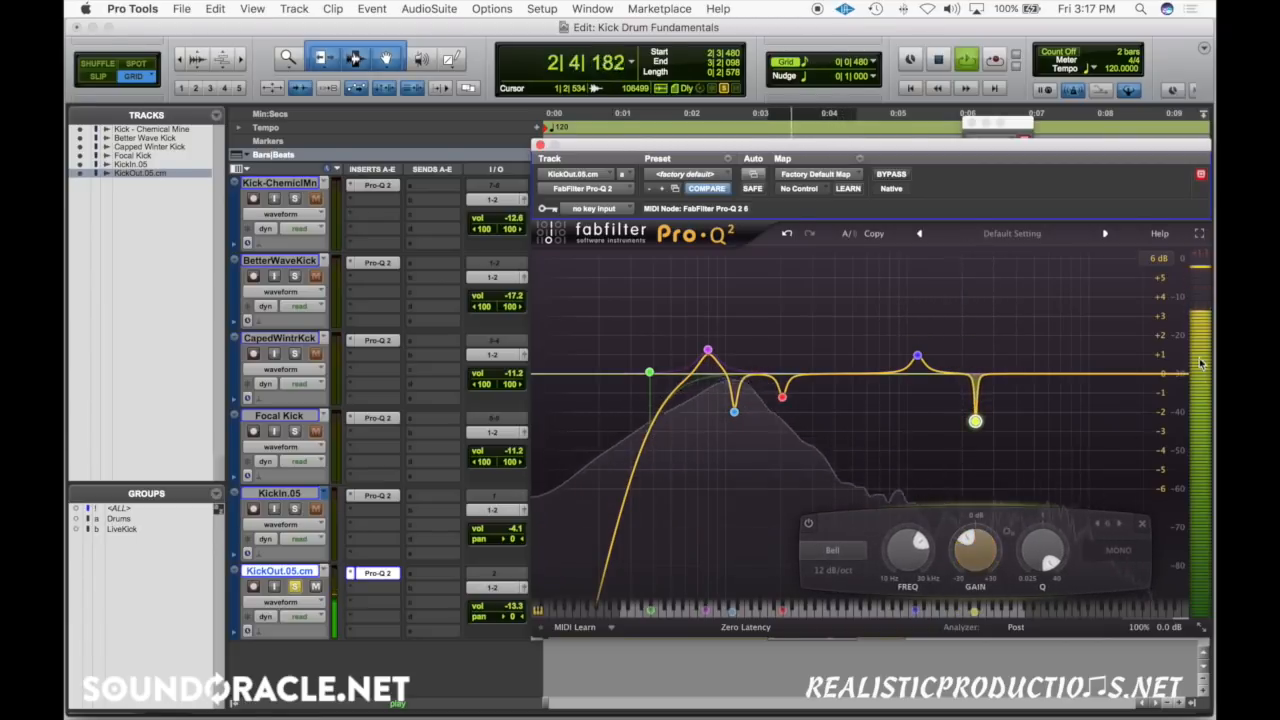
{"action": "left_click_drag", "start_coordinate": [1177, 375], "coordinate": [1117, 367]}
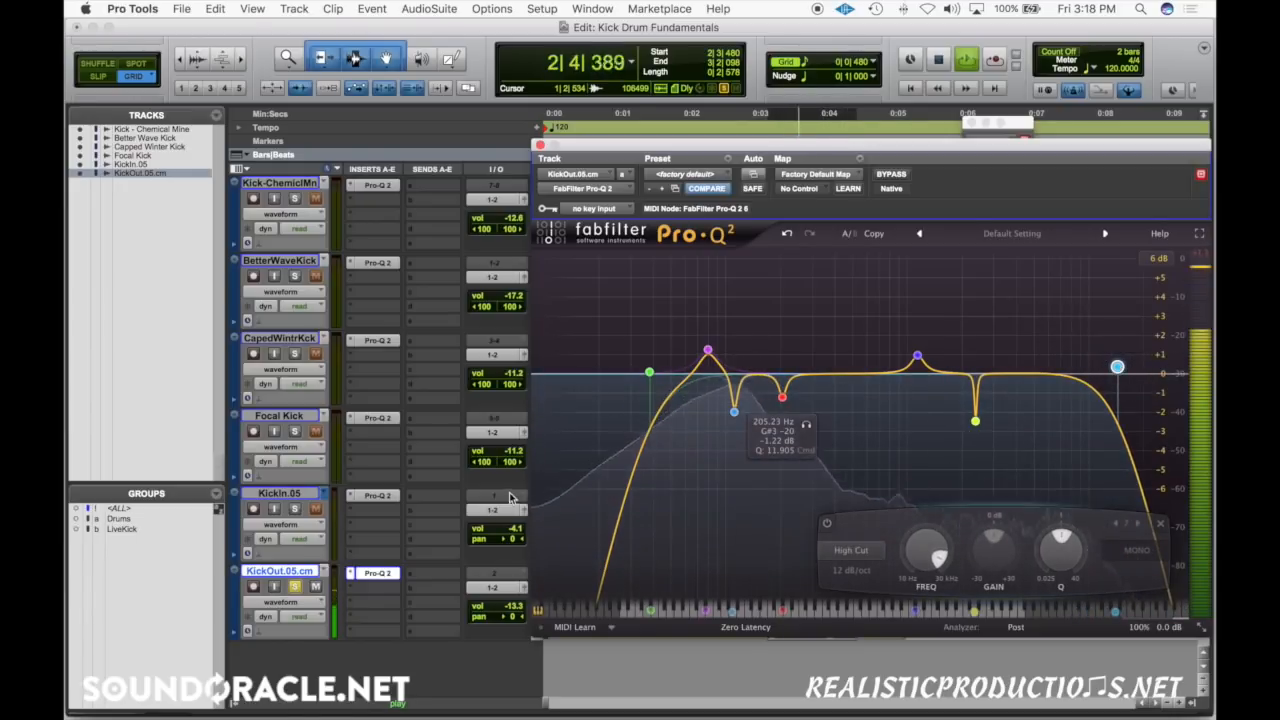
Solo KickIn.05 along with KickOut.05.cm, close the equalizer window, and select both tracks.
{"action": "left_click", "coordinate": [295, 510]}
{"action": "key", "text": "super+w"}
{"action": "left_click", "coordinate": [322, 493]}
{"action": "left_click", "coordinate": [303, 493]}
{"action": "left_click", "coordinate": [305, 571], "text": "shift"}
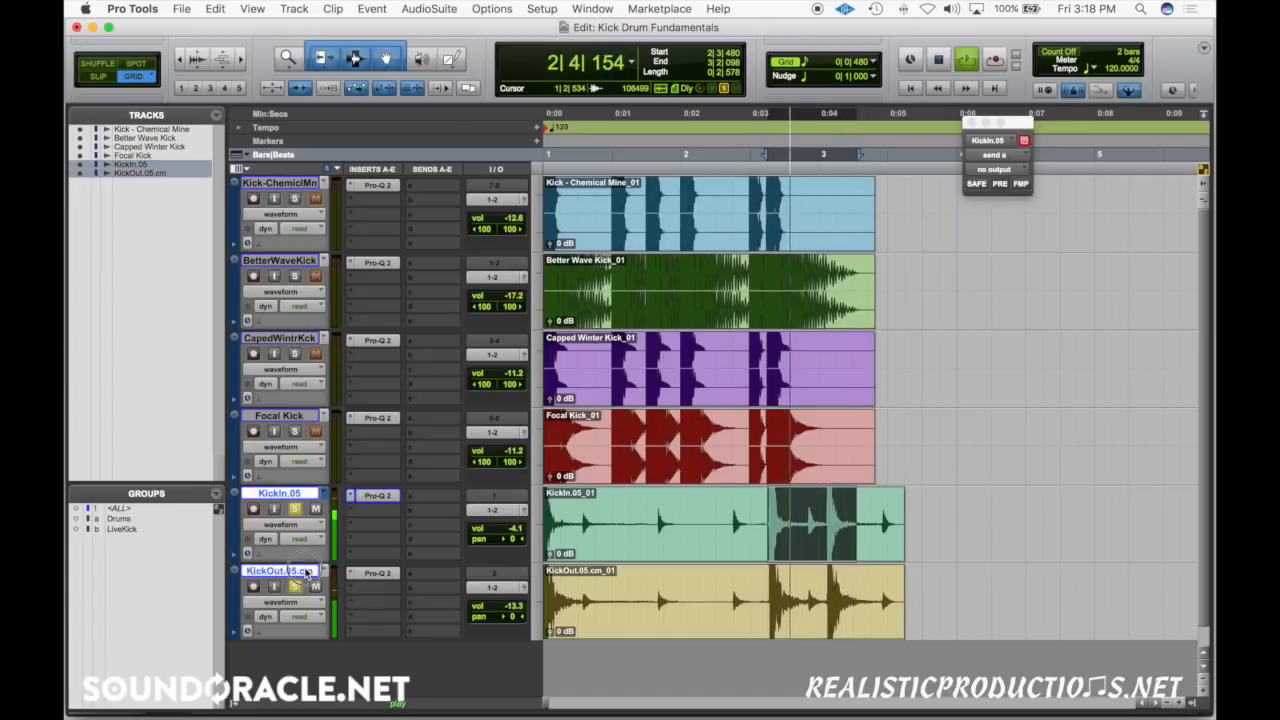
Compare the two live kick tracks together with their equalizers bypassed and active, and stop playback.
{"action": "left_click", "coordinate": [373, 497], "text": "alt+shift+super"}
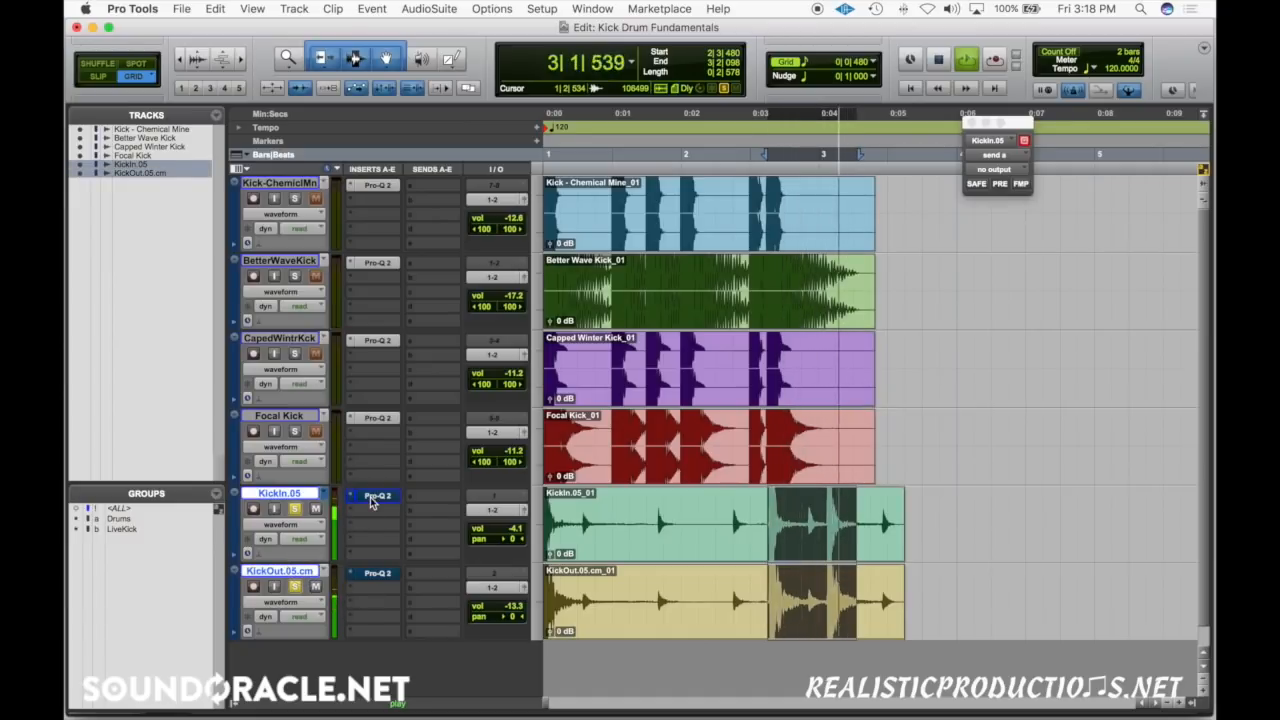
{"action": "left_click", "coordinate": [375, 500], "text": "alt+shift+super"}
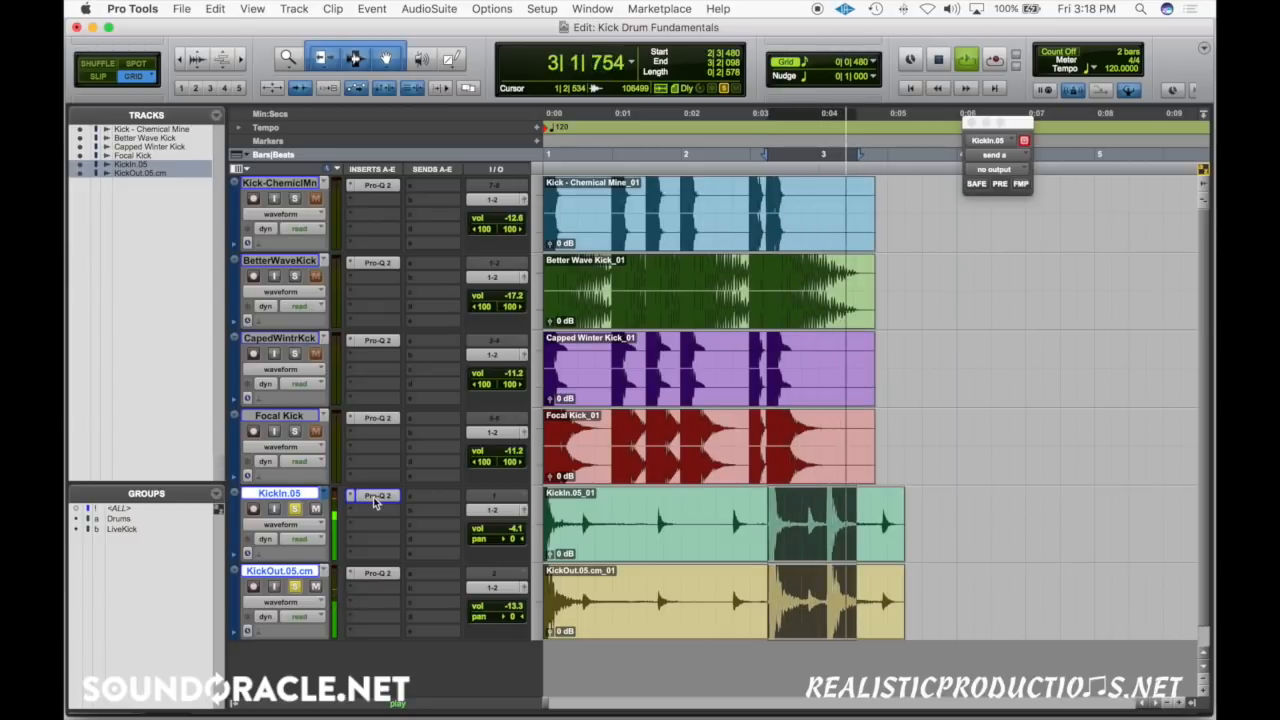
{"action": "key", "text": "space"}
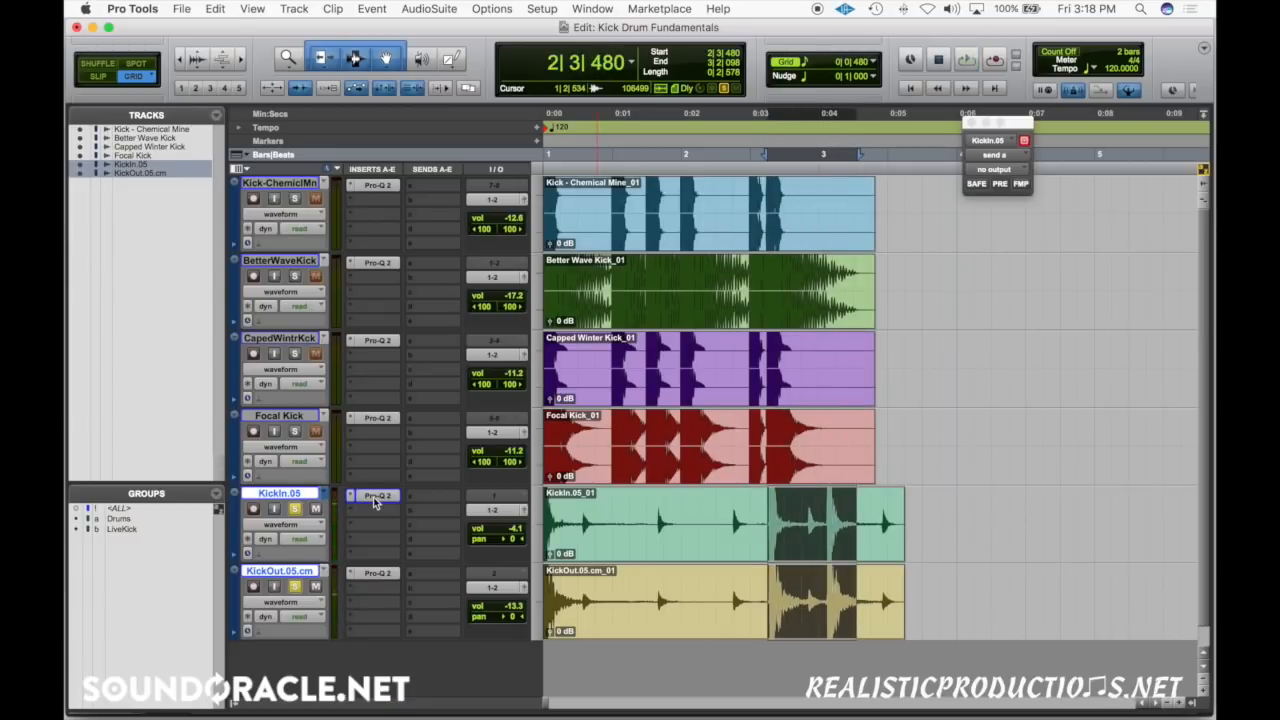